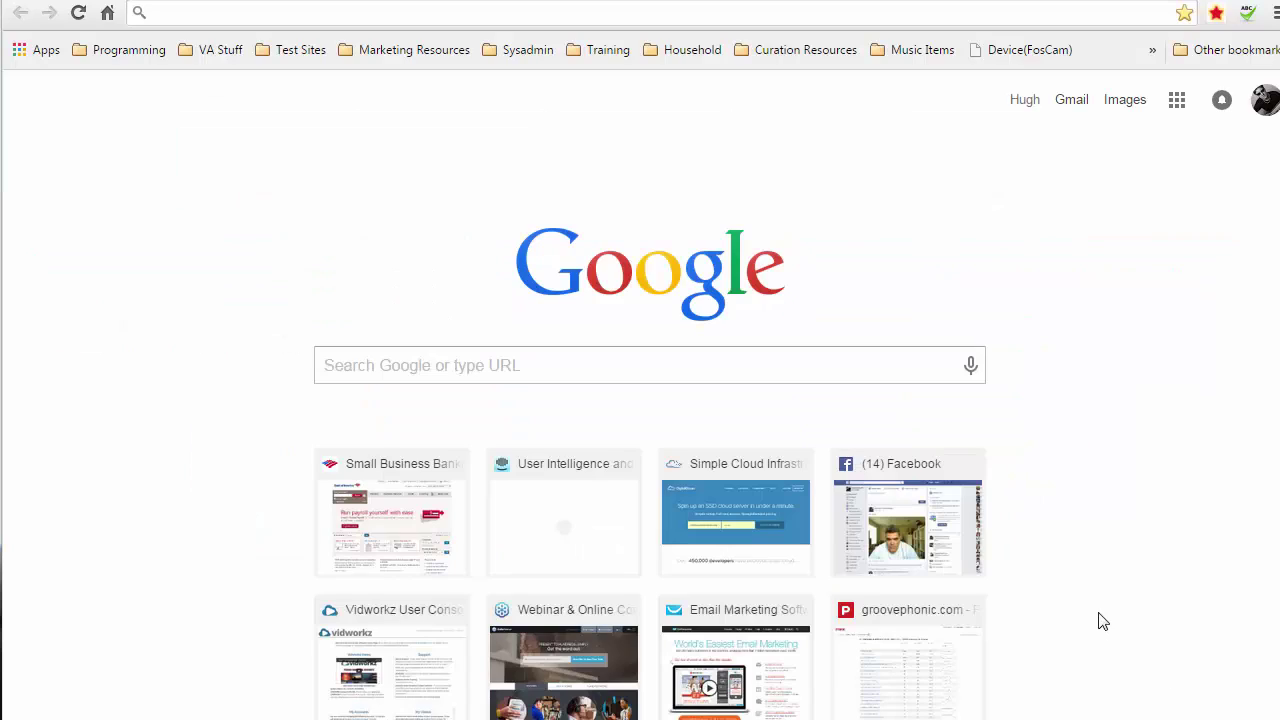
- Search Google for 'auto repair midland tx' and scroll down to the YouTube video result
{"action": "left_click", "coordinate": [365, 365]}
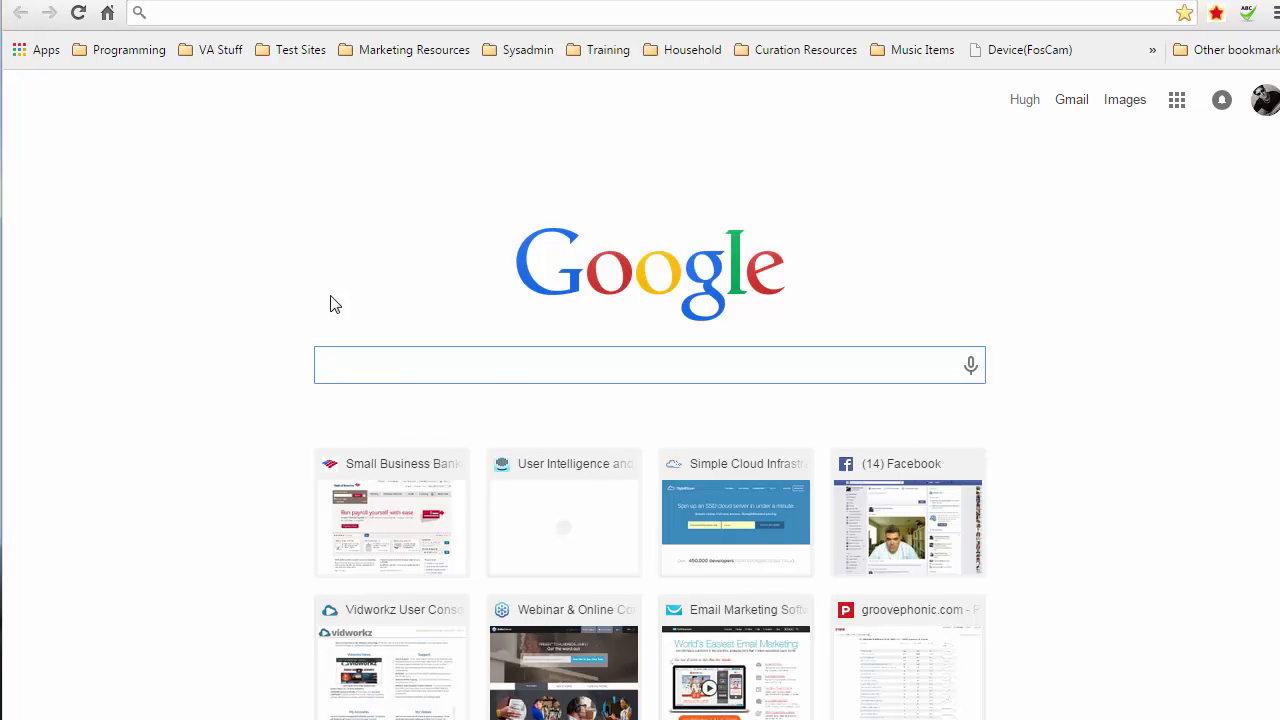
{"action": "type", "text": "midl"}
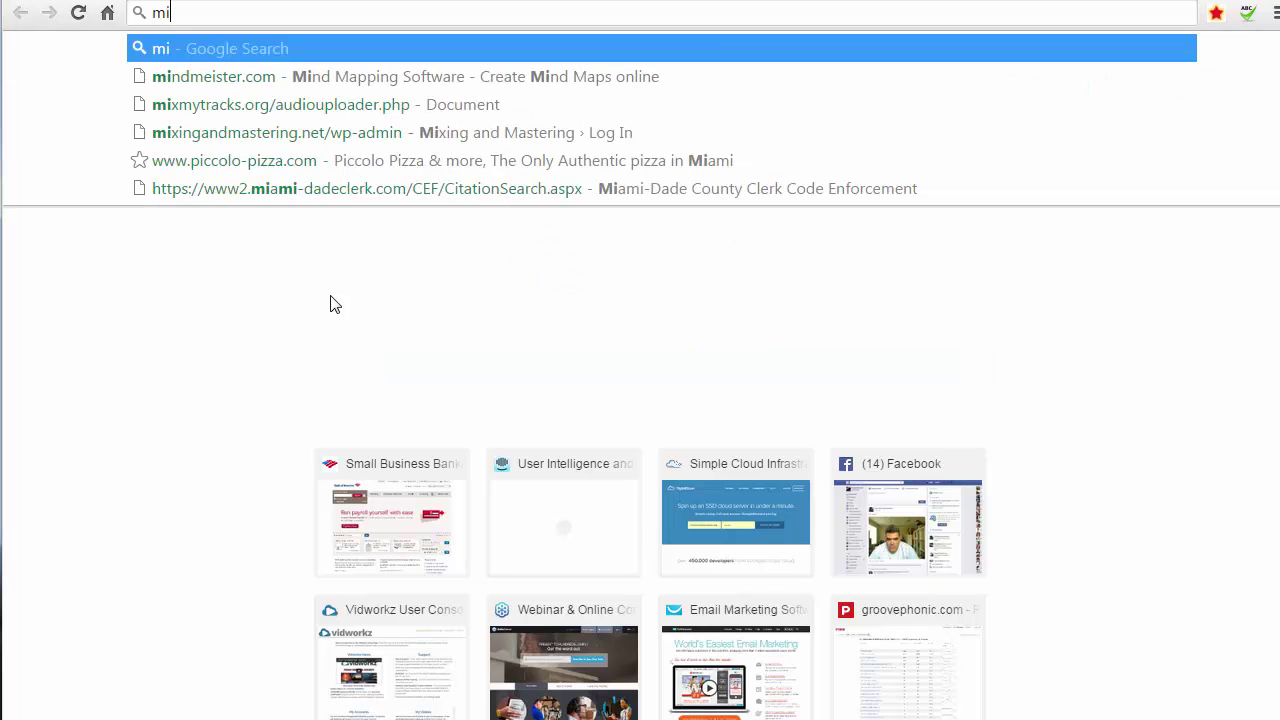
{"action": "key", "text": "BackSpace"}
{"action": "key", "text": "BackSpace"}
{"action": "key", "text": "BackSpace"}
{"action": "key", "text": "BackSpace"}
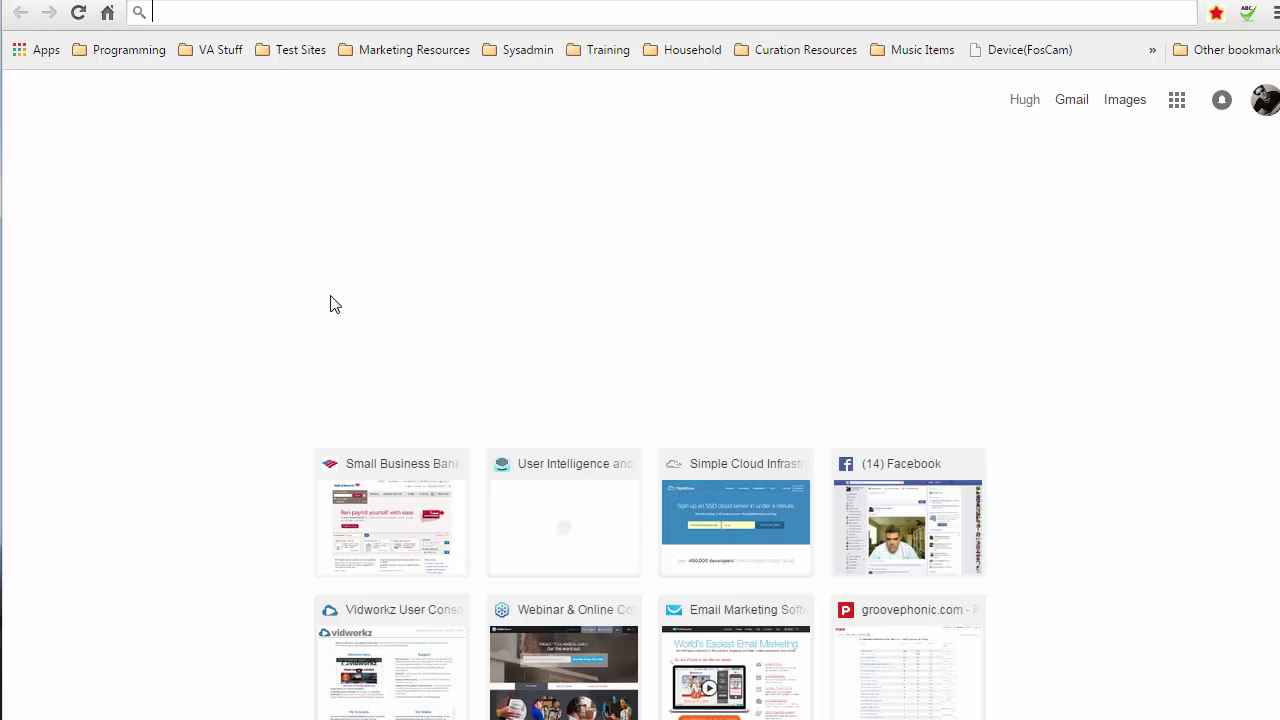
{"action": "type", "text": "auto repair"}
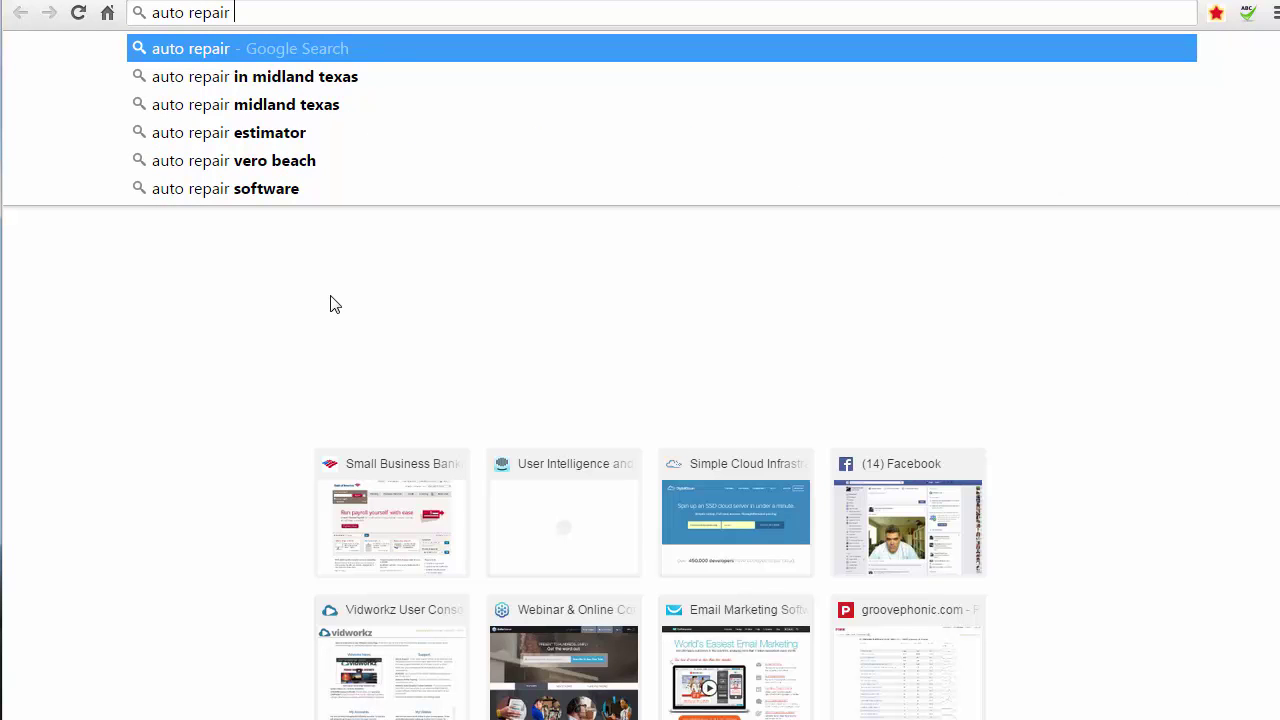
{"action": "type", "text": " midland"}
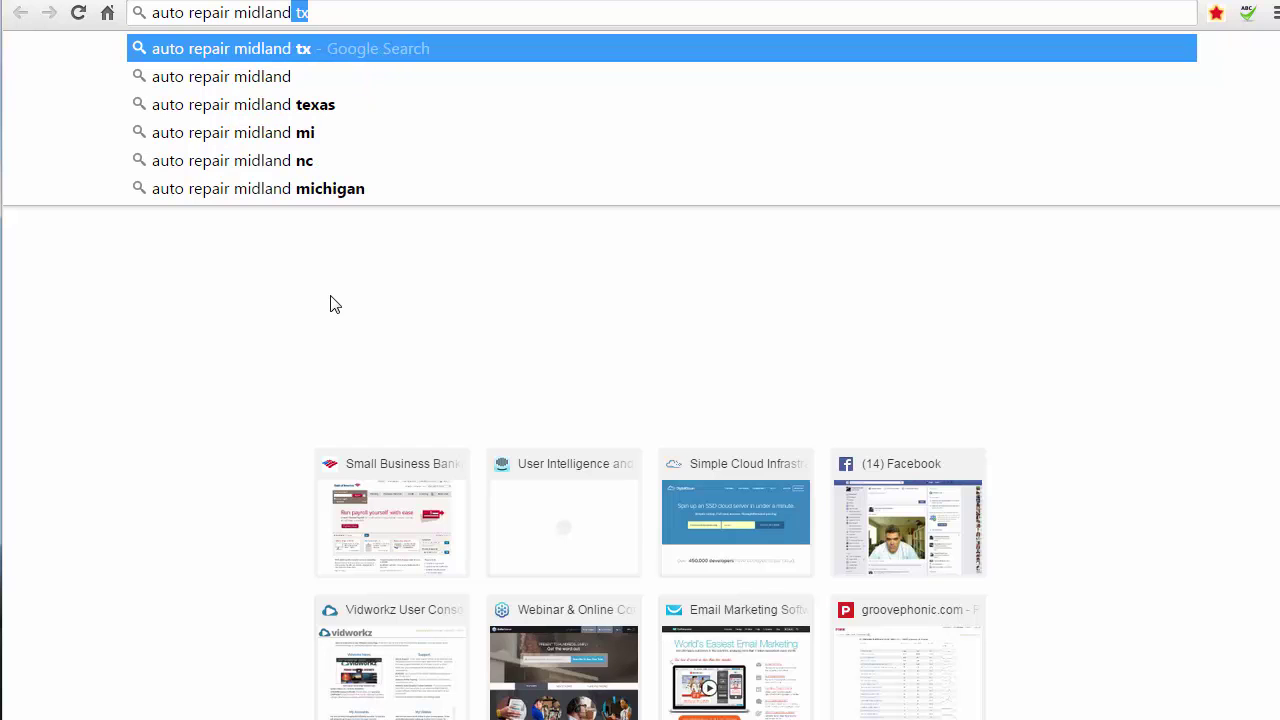
{"action": "key", "text": "Return"}
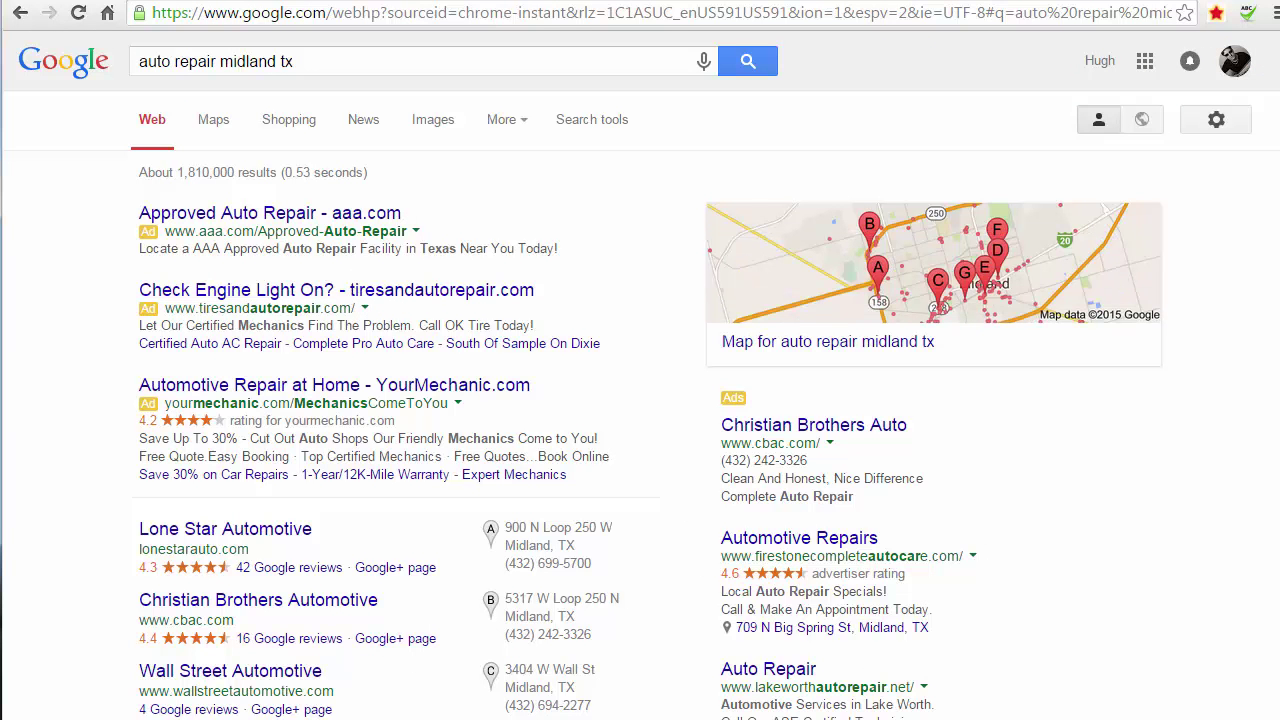
{"action": "scroll", "coordinate": [640, 400], "scroll_direction": "down", "scroll_amount": 12}
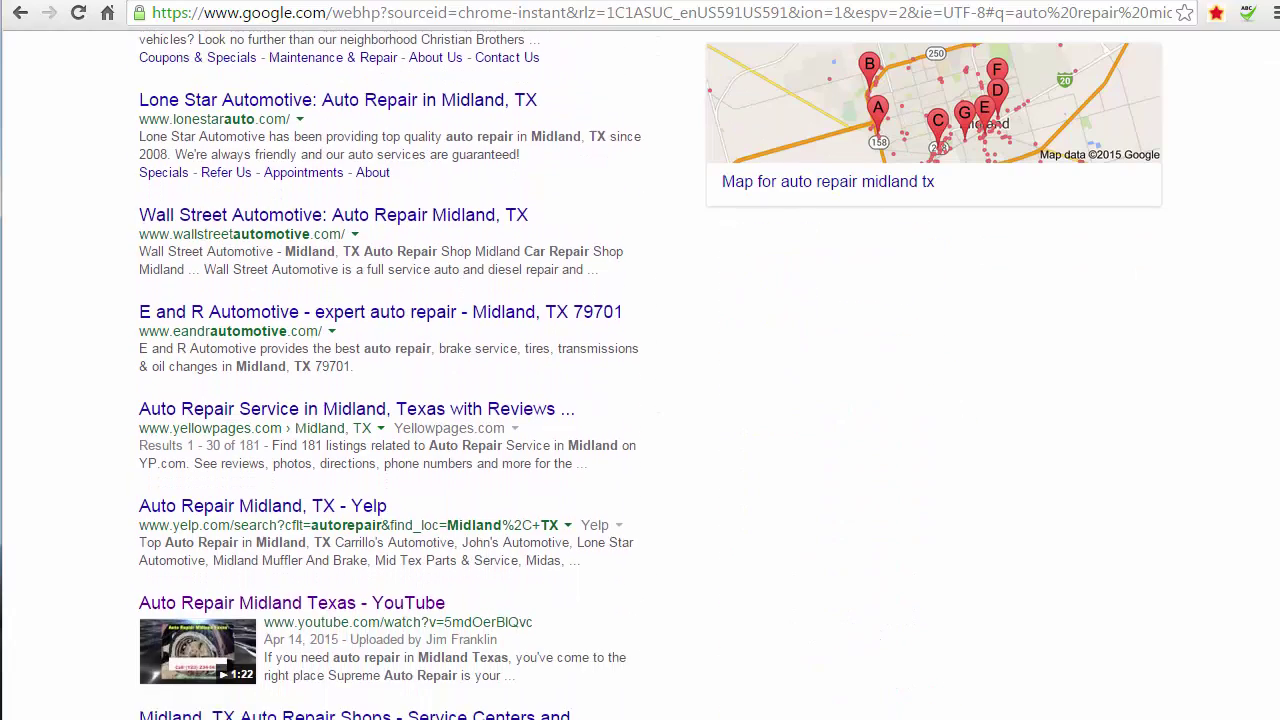
{"action": "scroll", "coordinate": [243, 376], "scroll_direction": "down", "scroll_amount": 3}
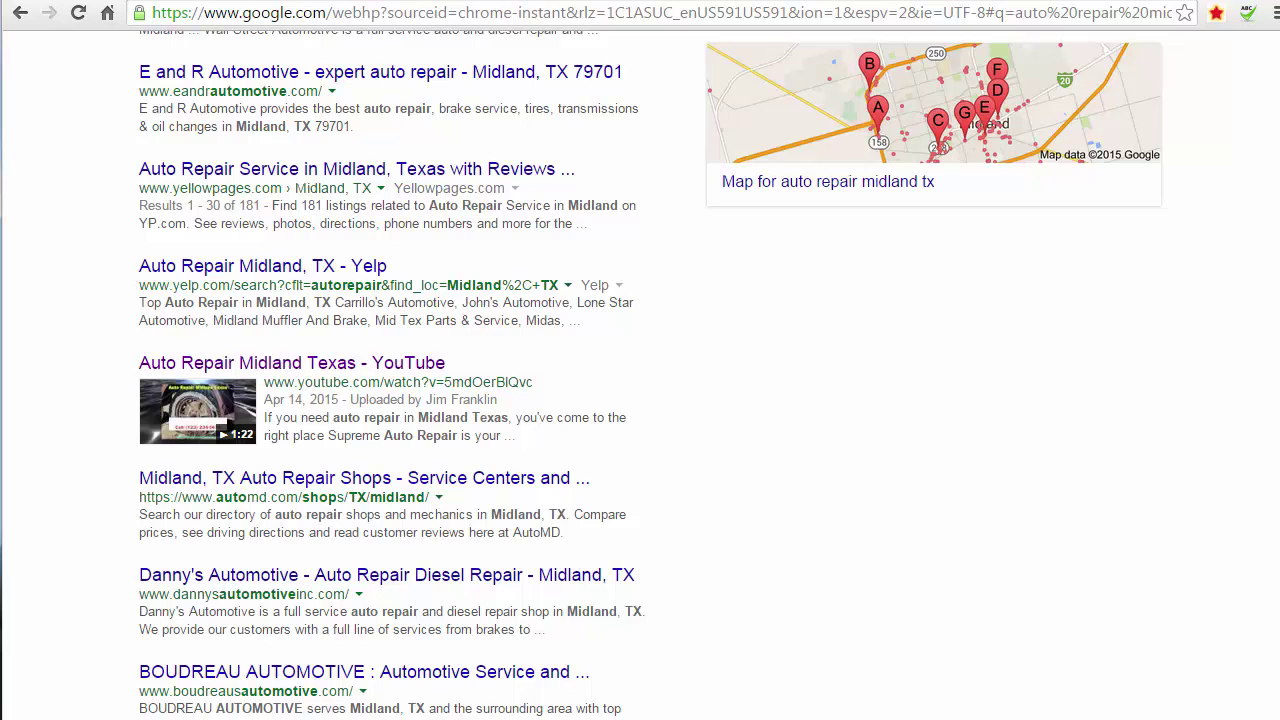
- Play the 'Auto Repair Midland Texas' YouTube video briefly, pause it at 0:06, and return to the results
{"action": "left_click", "coordinate": [293, 368]}
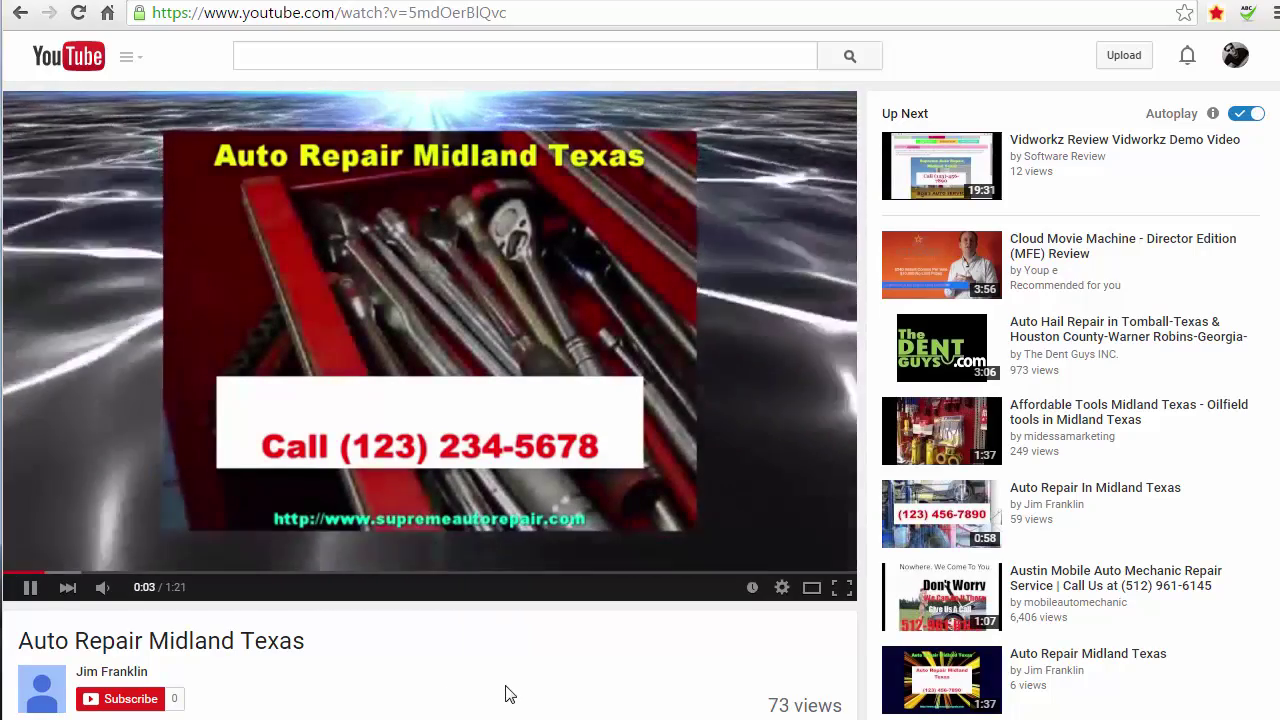
{"action": "left_click", "coordinate": [24, 592]}
{"action": "left_click", "coordinate": [18, 16]}
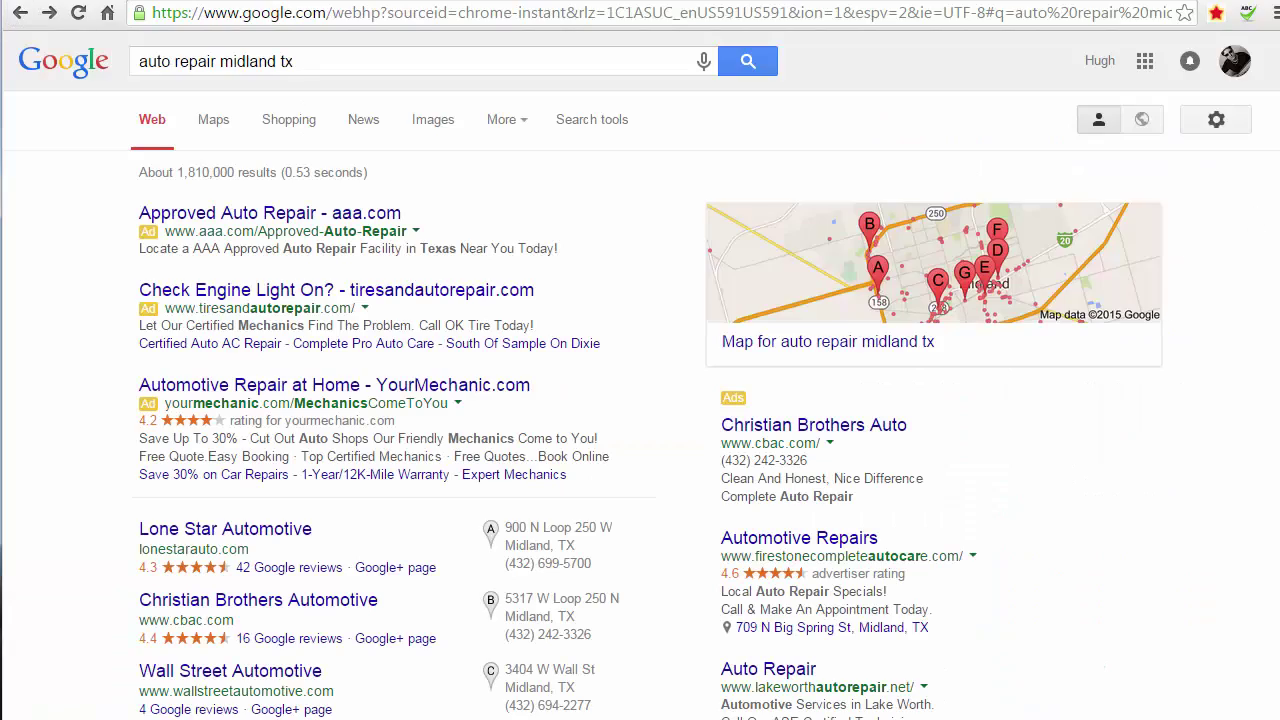
- Filter the 'auto repair midland tx' results to Videos and scroll through the Midland video listings
{"action": "scroll", "coordinate": [1100, 429], "scroll_direction": "down", "scroll_amount": 10}
{"action": "scroll", "coordinate": [1249, 600], "scroll_direction": "up", "scroll_amount": 10}
{"action": "left_click", "coordinate": [523, 128]}
{"action": "left_click", "coordinate": [508, 160]}
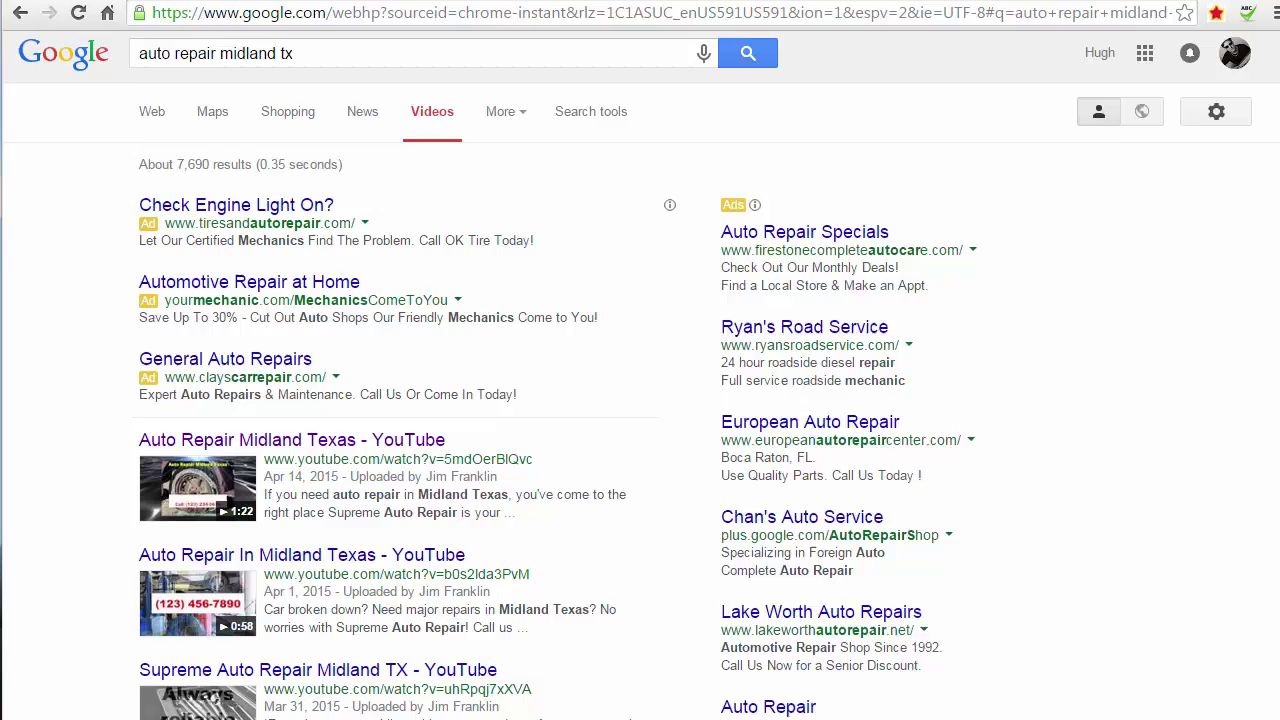
{"action": "left_click_drag", "start_coordinate": [1270, 170], "coordinate": [1272, 77]}
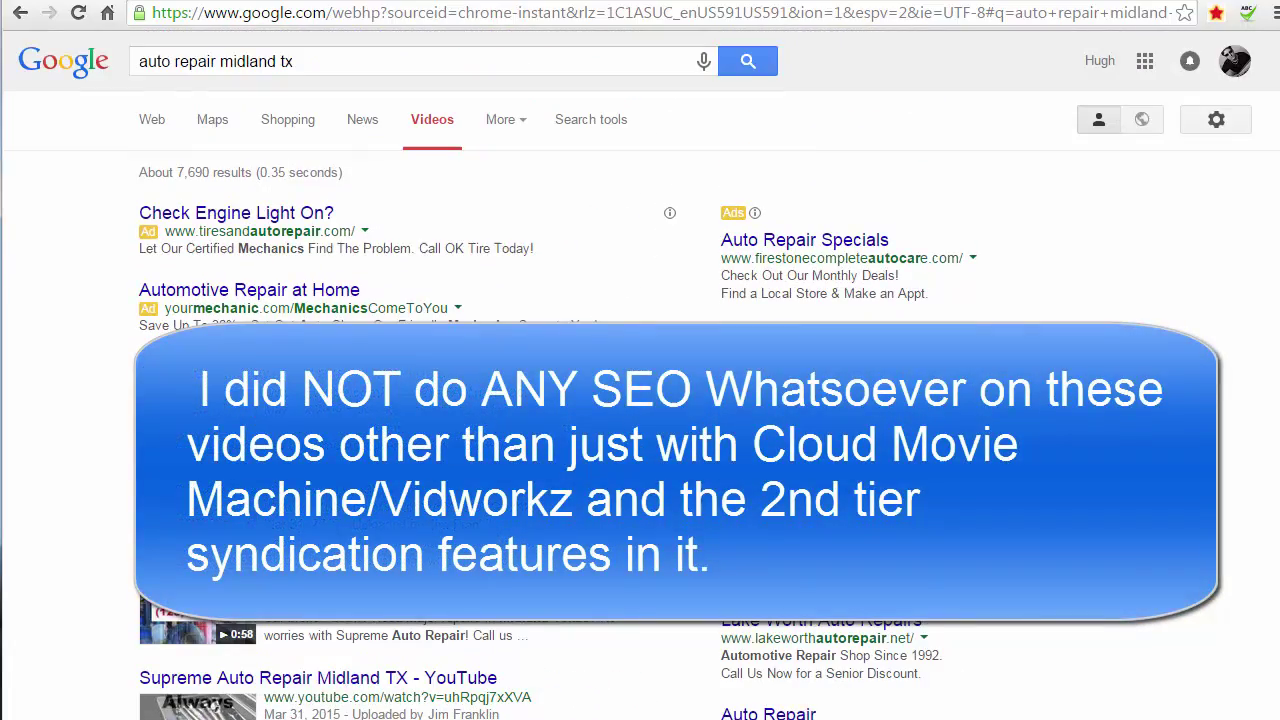
- Search YouTube for 'auto repair midland texas' and scroll through the matching videos
{"action": "left_click", "coordinate": [663, 4]}
{"action": "left_click", "coordinate": [437, 58]}
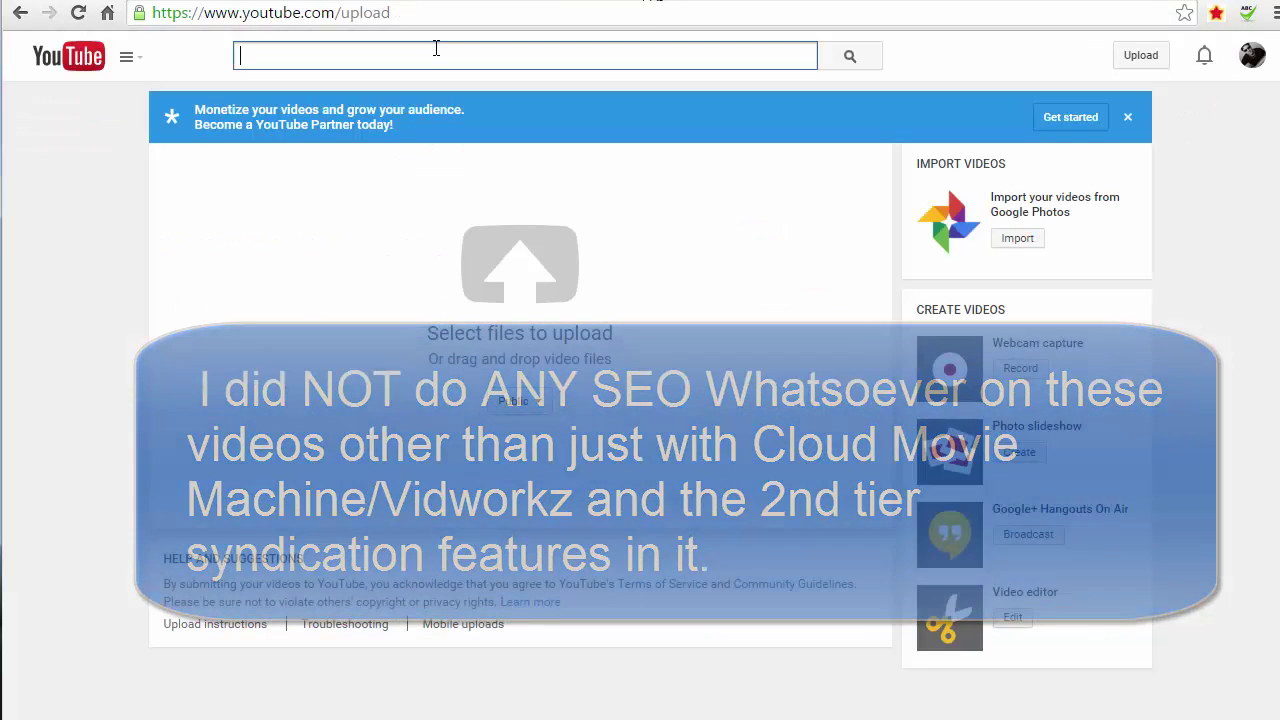
{"action": "type", "text": "auto repair midn"}
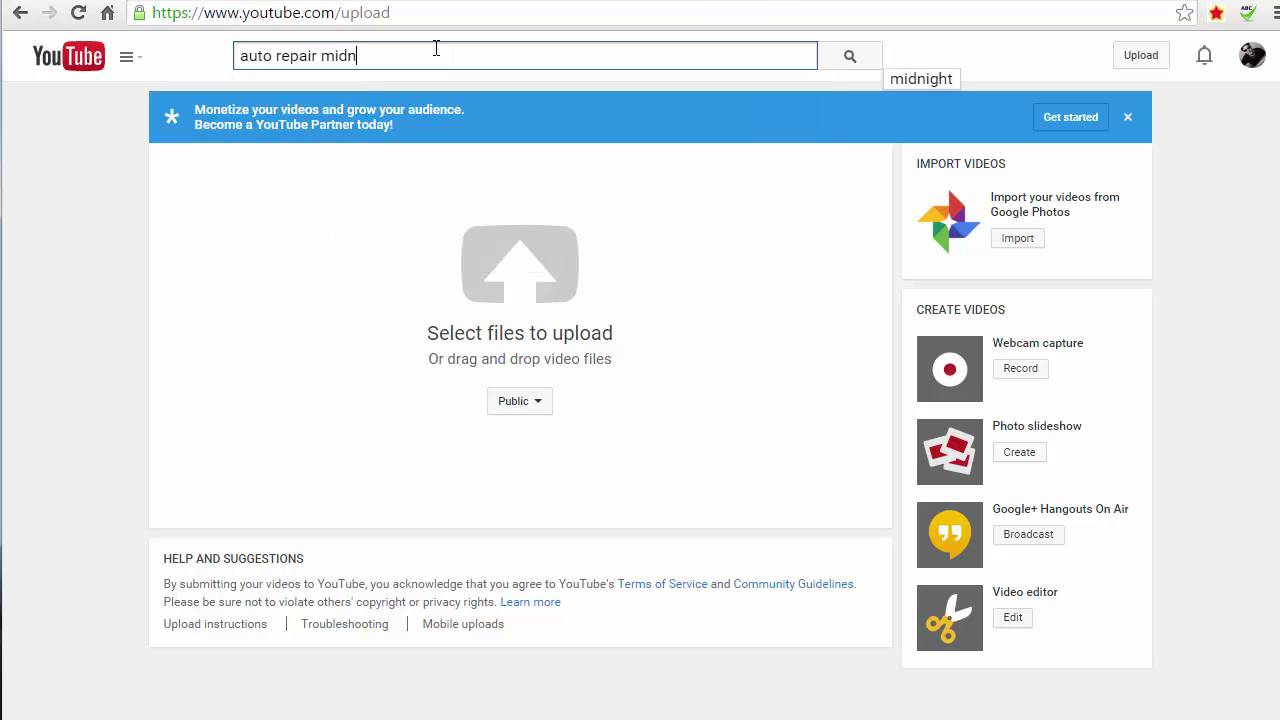
{"action": "key", "text": "BackSpace"}
{"action": "type", "text": "land texas"}
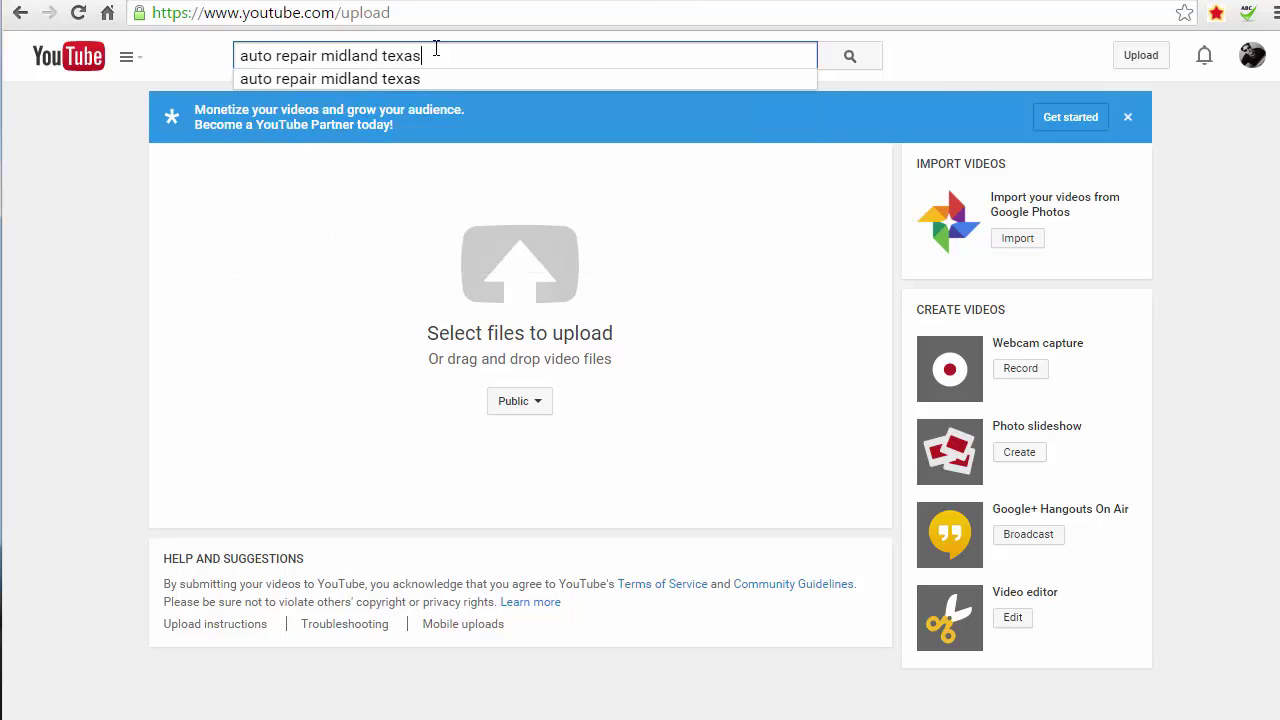
{"action": "key", "text": "Return"}
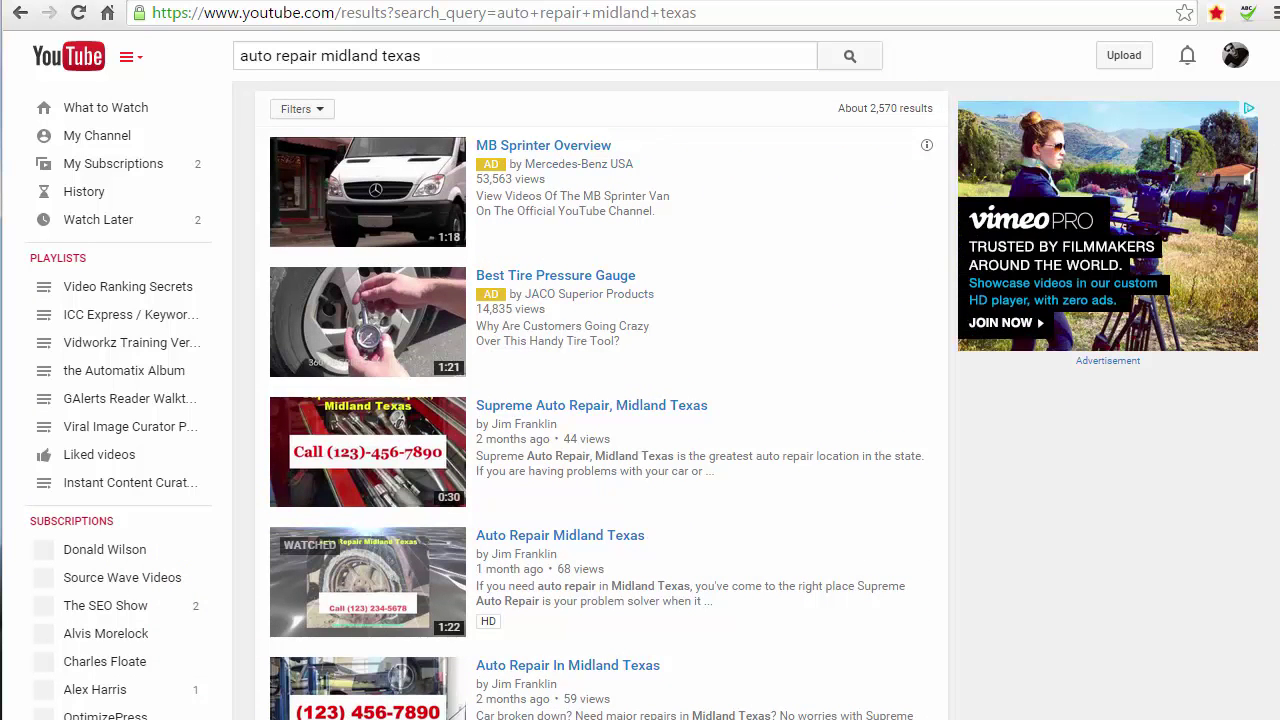
{"action": "scroll", "coordinate": [397, 518], "scroll_direction": "down", "scroll_amount": 3}
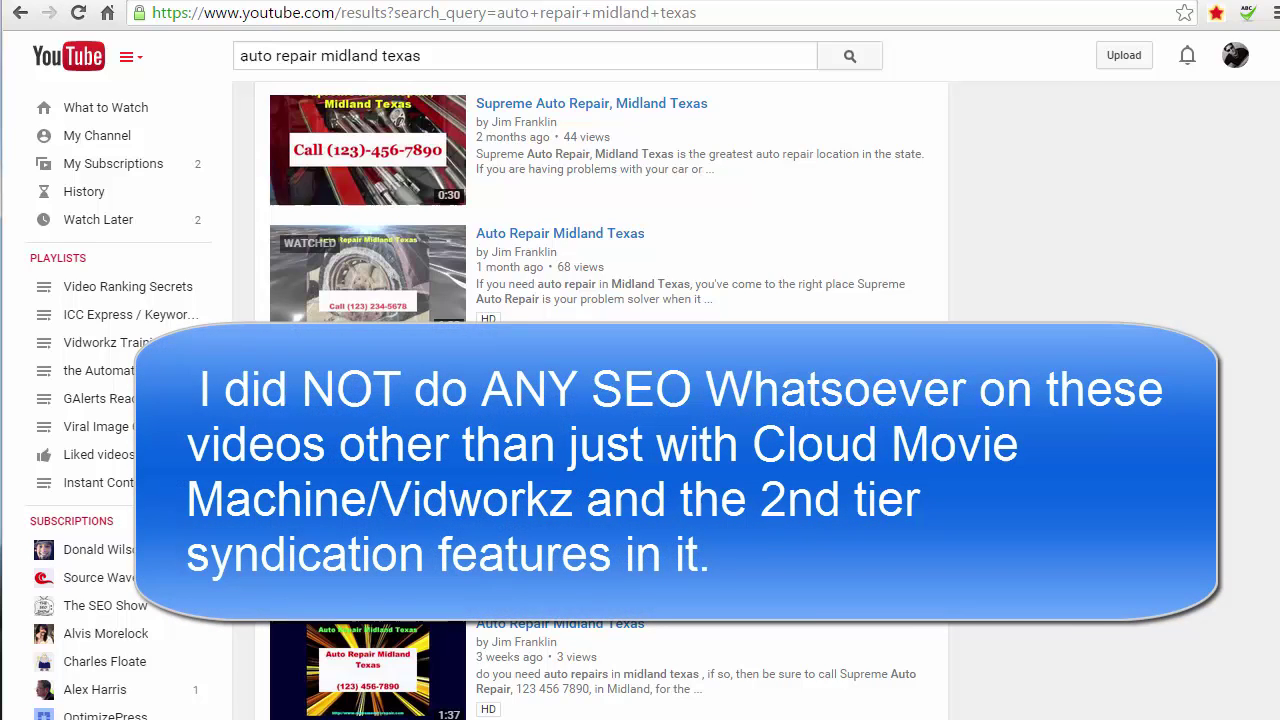
{"action": "scroll", "coordinate": [600, 400], "scroll_direction": "up", "scroll_amount": 3}
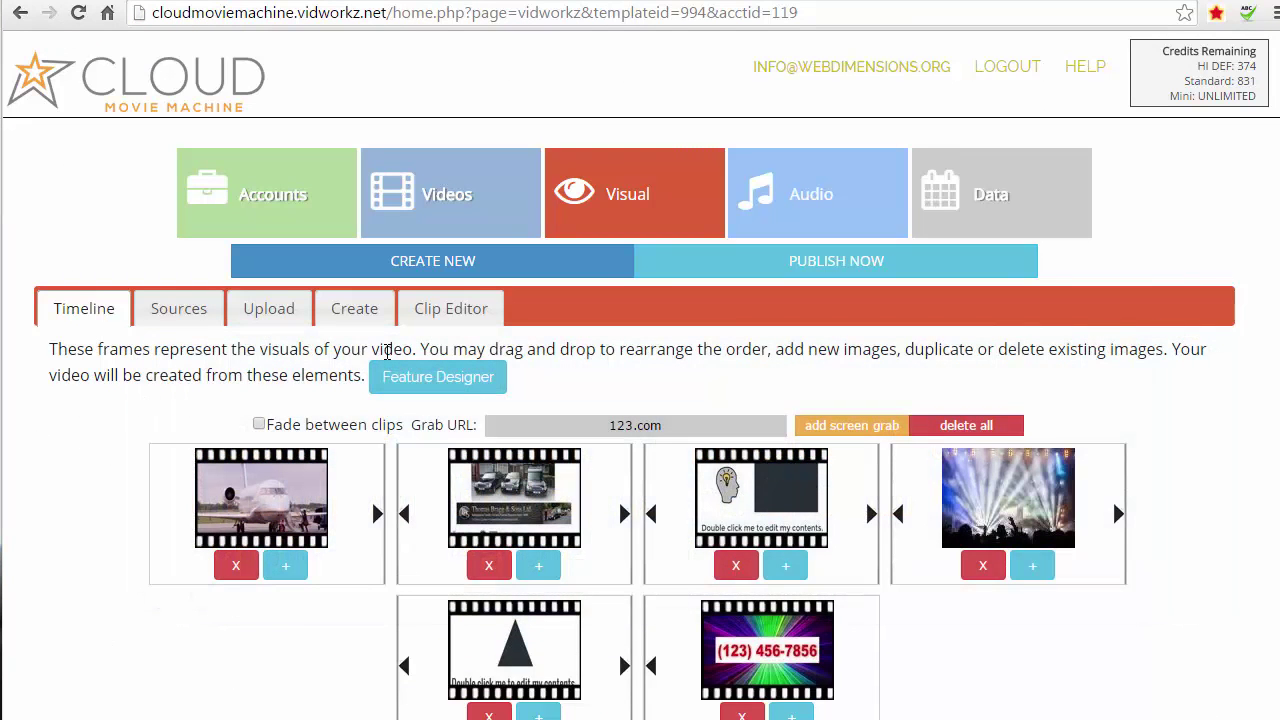
- Start a new video project and load the SEO Lunatic account's settings
{"action": "left_click", "coordinate": [458, 264]}
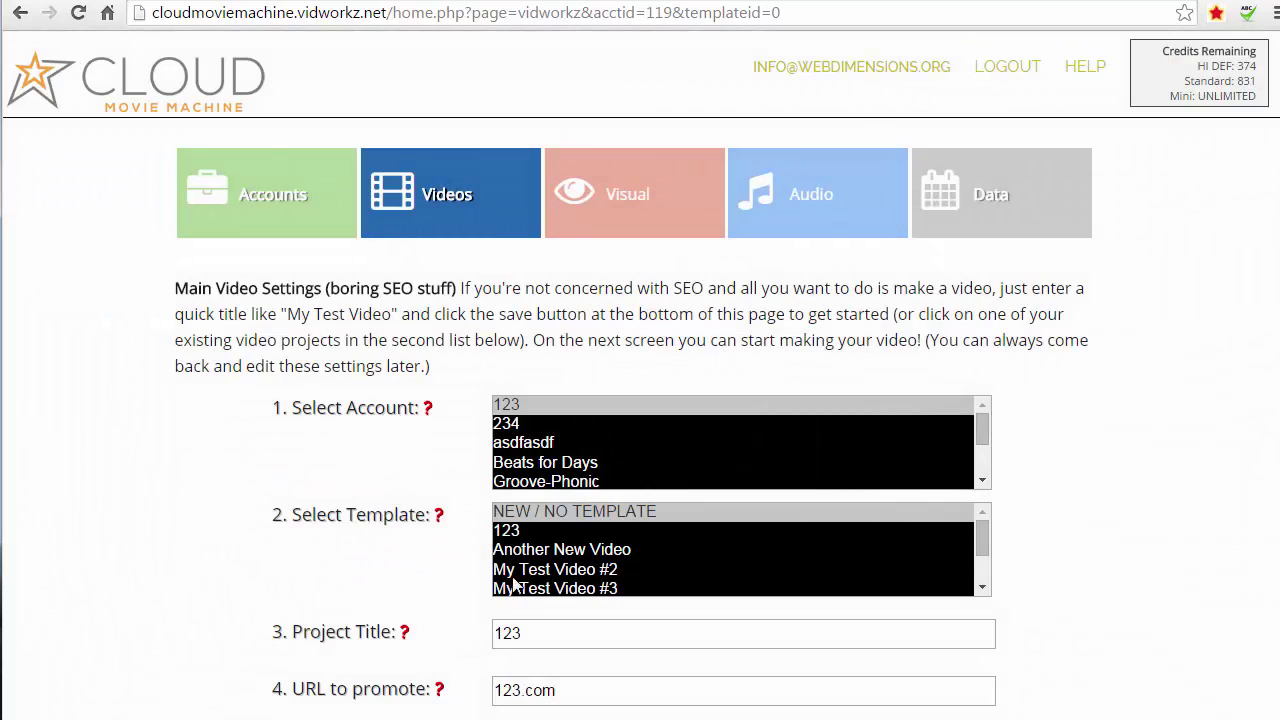
{"action": "left_click", "coordinate": [983, 470]}
{"action": "left_click", "coordinate": [588, 441]}
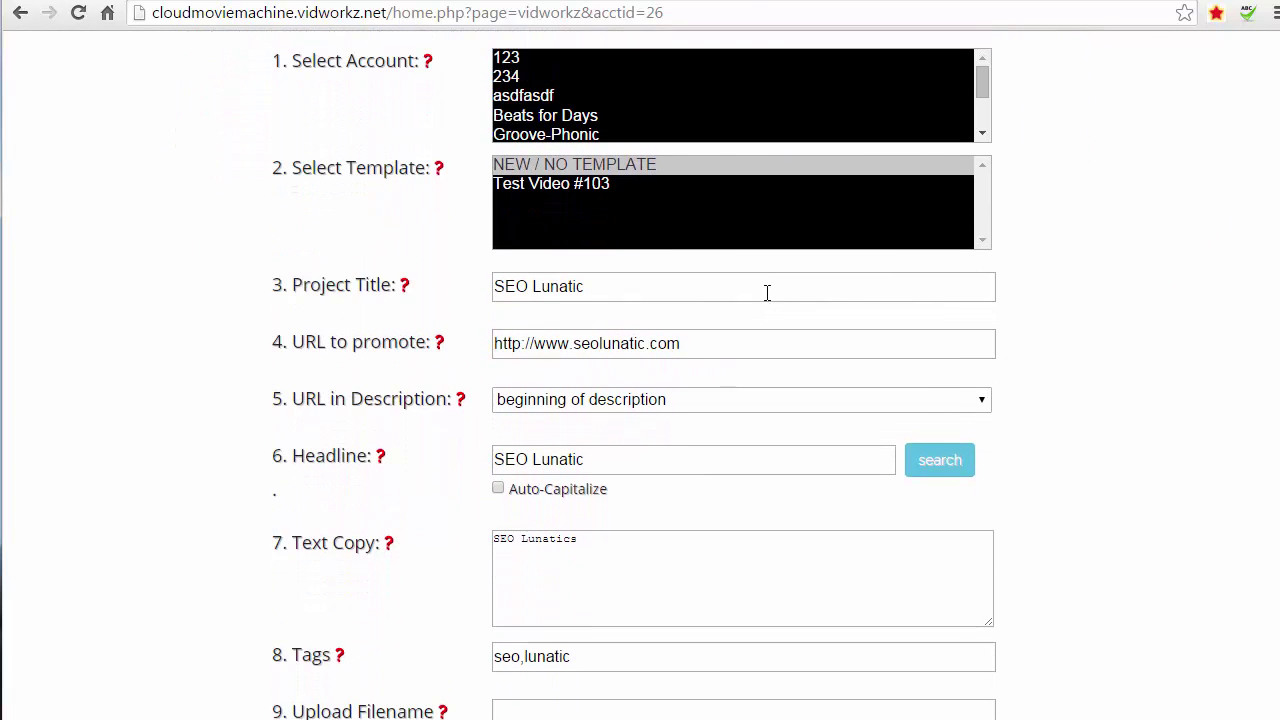
- Title the project 'Auto Repair Midland Texas #567' and reuse those title words as the headline
{"action": "left_click_drag", "start_coordinate": [584, 292], "coordinate": [467, 298]}
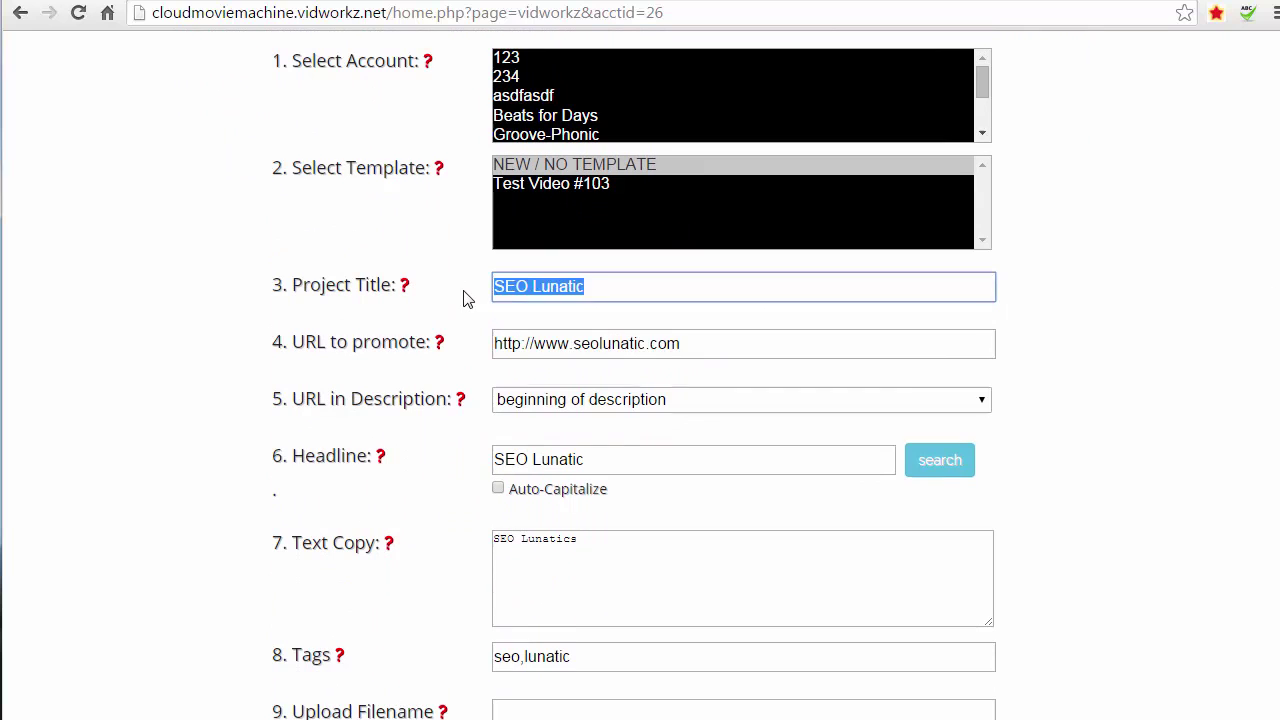
{"action": "type", "text": "Auto Repair Midland Texas #56"}
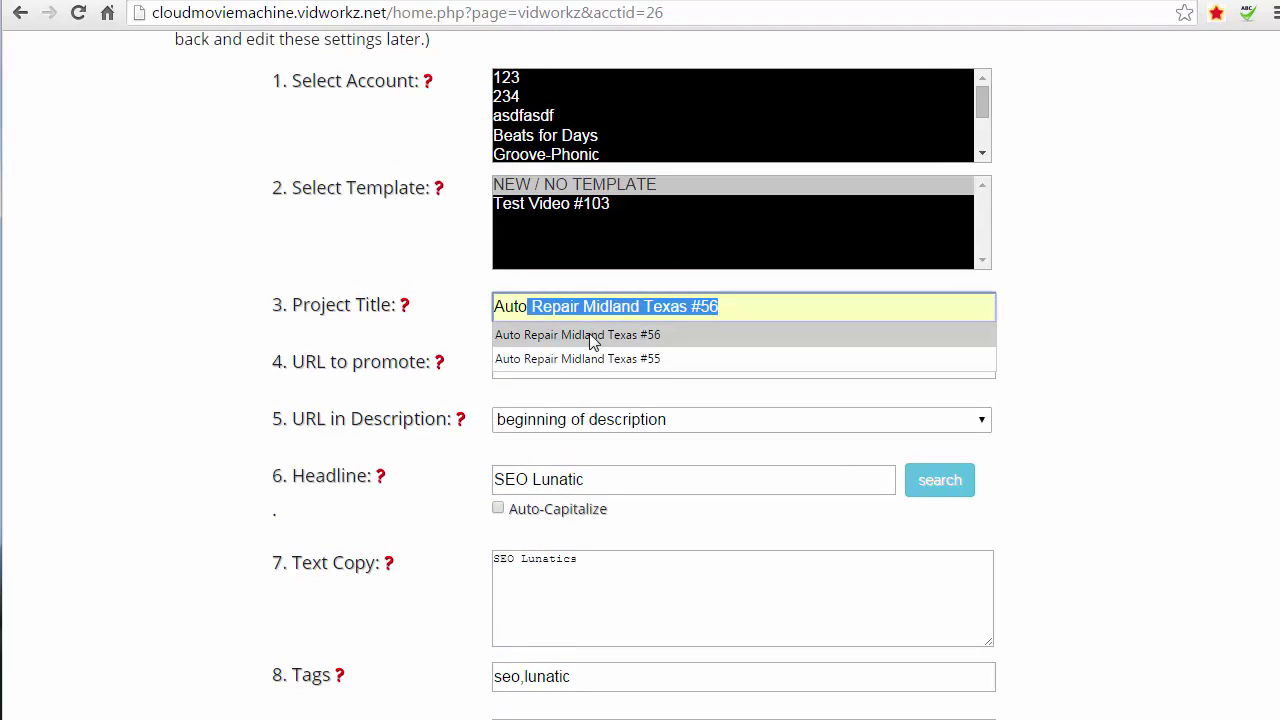
{"action": "left_click", "coordinate": [591, 336]}
{"action": "left_click", "coordinate": [718, 308]}
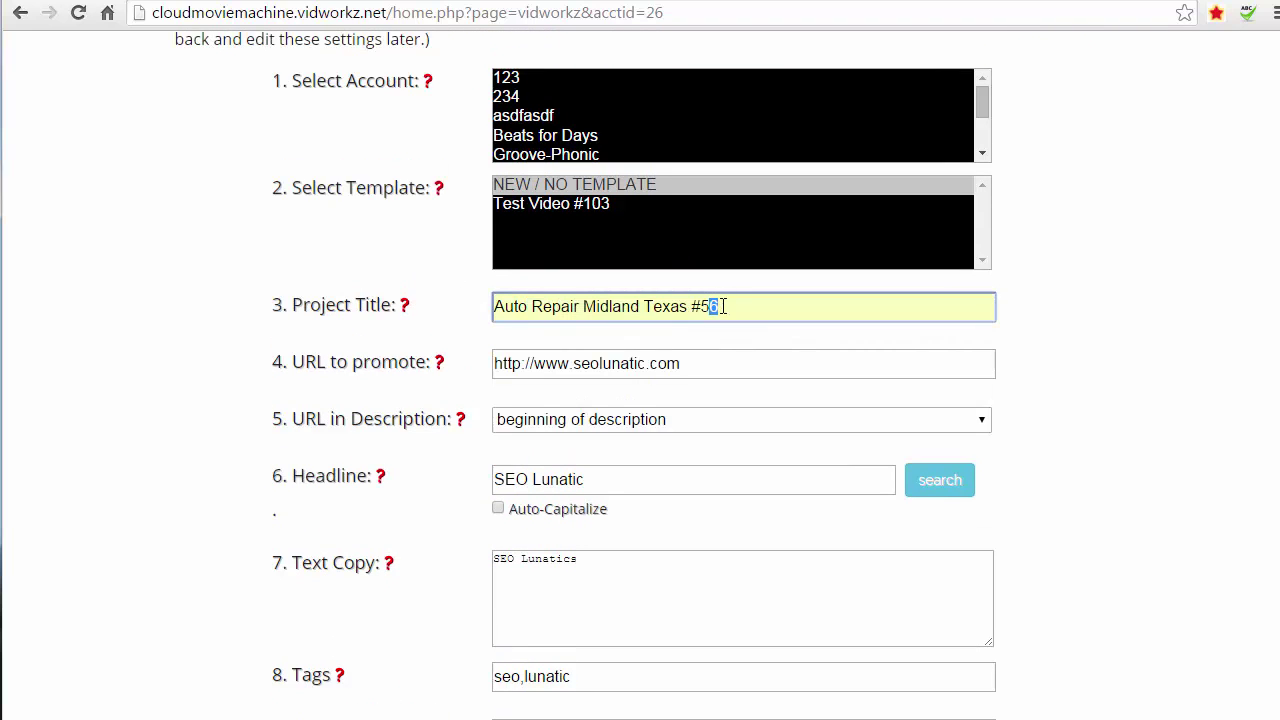
{"action": "type", "text": "7"}
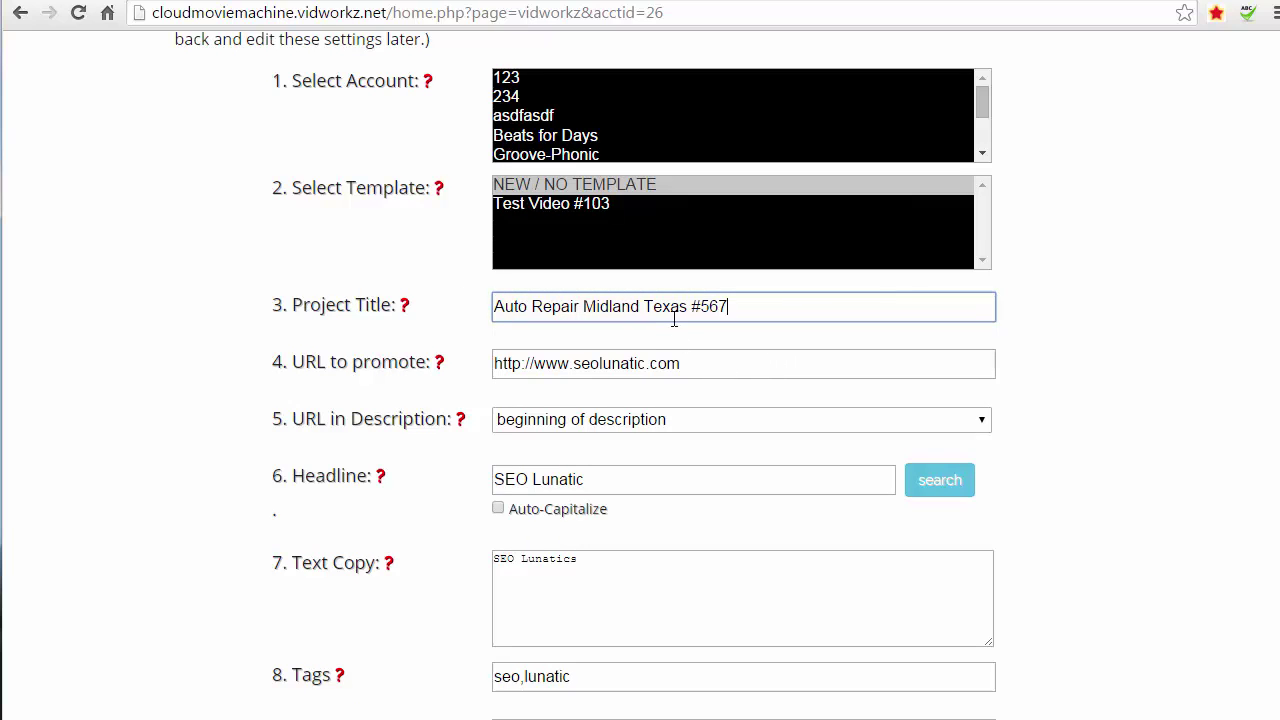
{"action": "left_click_drag", "start_coordinate": [687, 307], "coordinate": [379, 277]}
{"action": "key", "text": "ctrl+c"}
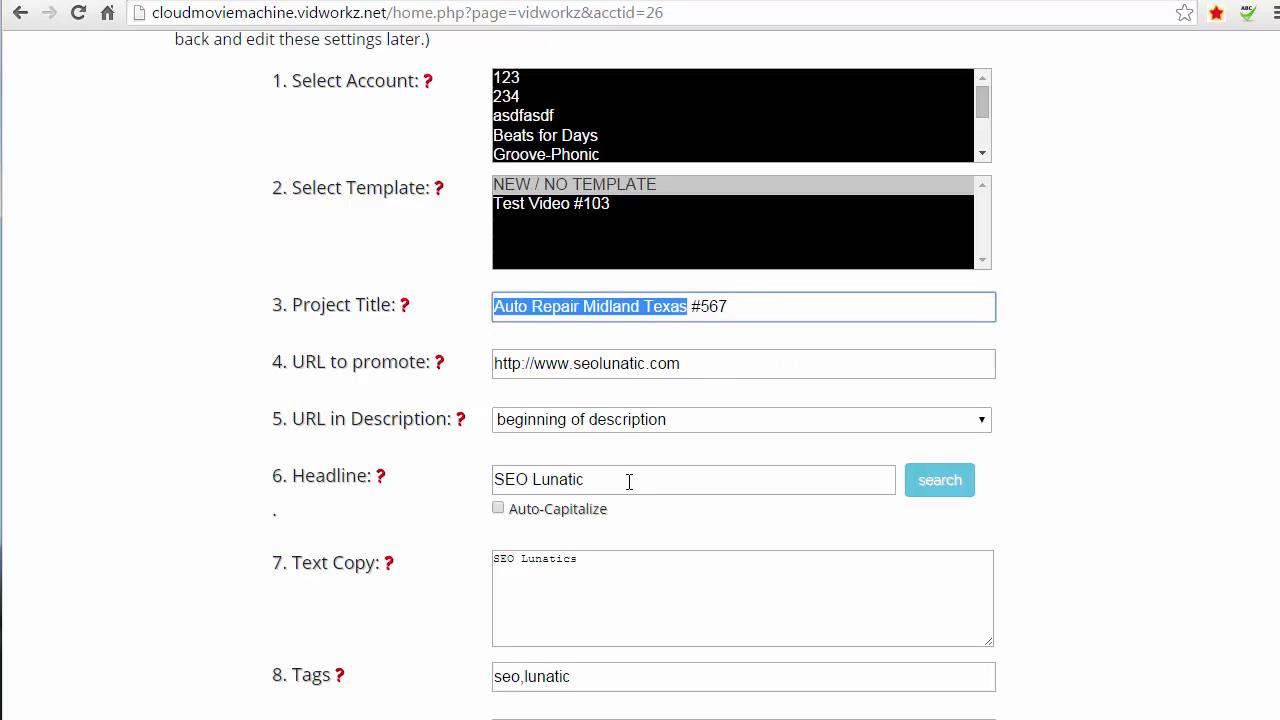
{"action": "triple_click", "coordinate": [629, 482]}
{"action": "key", "text": "ctrl+v"}
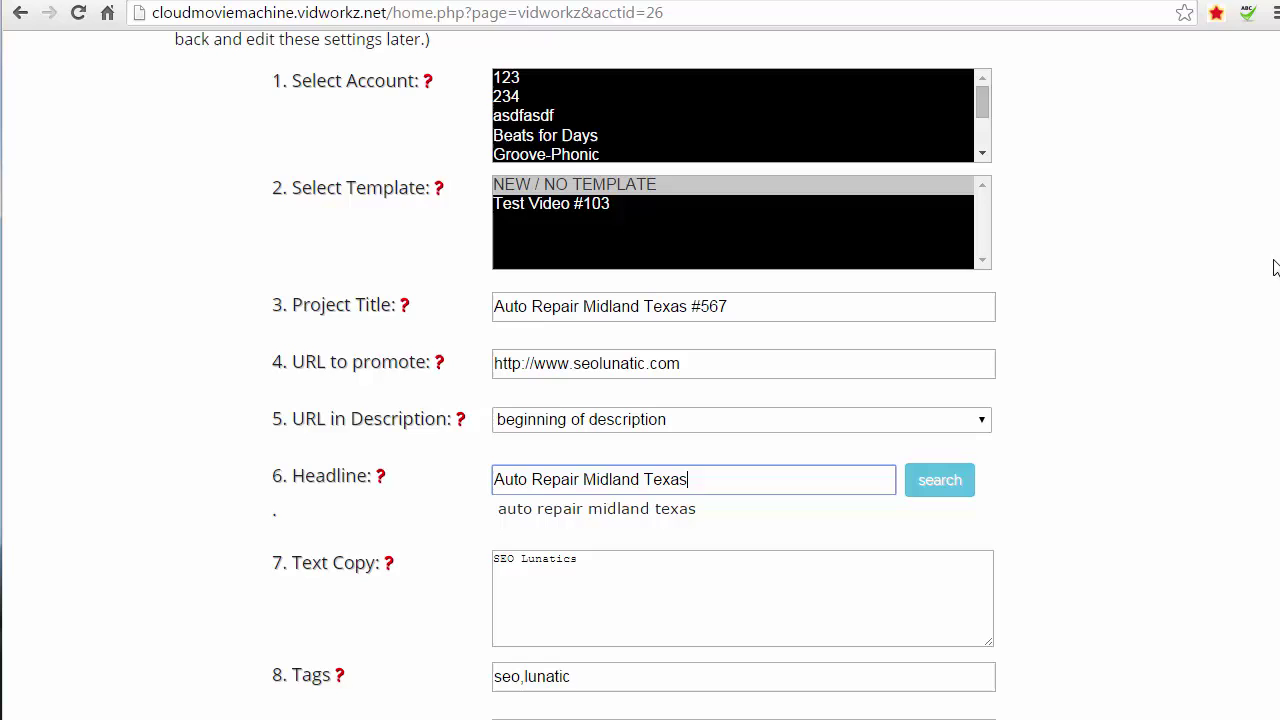
- Paste the Supreme Auto Repair description and apply the saved Midland auto repair tag set
{"action": "scroll", "coordinate": [640, 400], "scroll_direction": "down", "scroll_amount": 2}
{"action": "triple_click", "coordinate": [692, 440]}
{"action": "type", "text": "If you need auto repairs in Midland Texas, Supreme Auto Repair is your best choice for solving automobile problems. Call us today at (123) 456-7890 and find out how we can provide you the best automobile repaid service in Midland, Texas."}
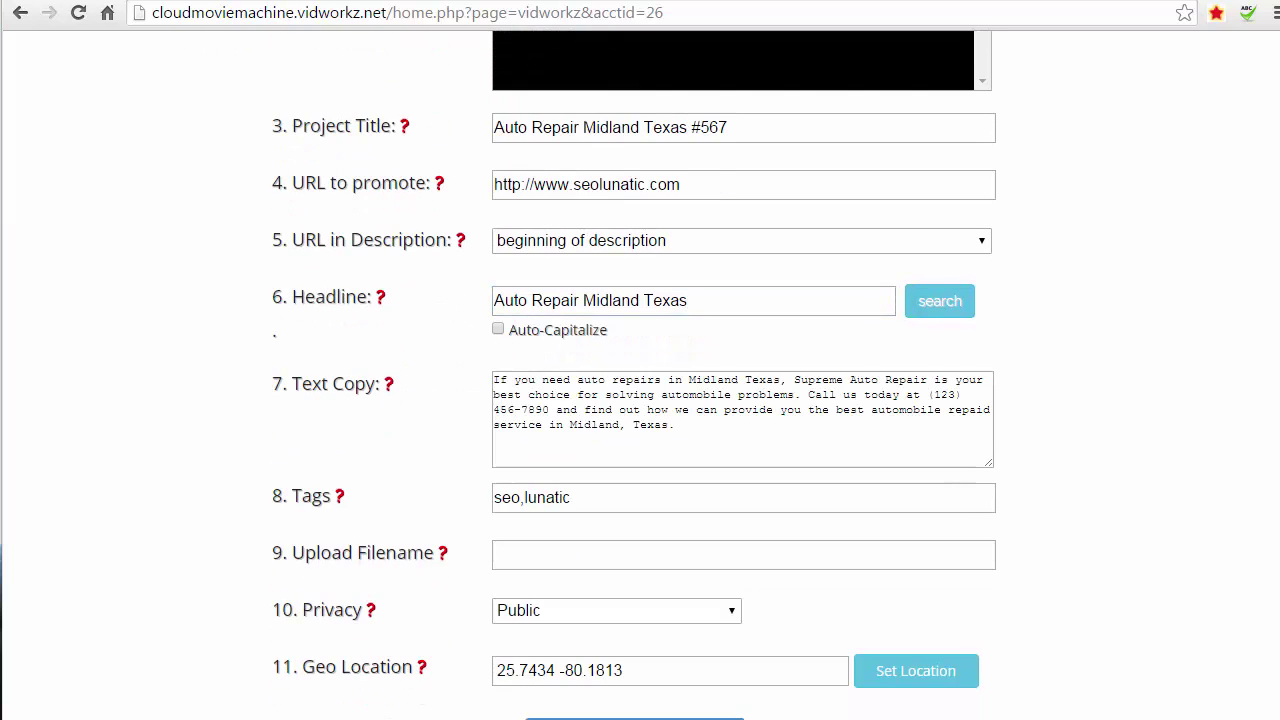
{"action": "left_click_drag", "start_coordinate": [697, 428], "coordinate": [481, 370]}
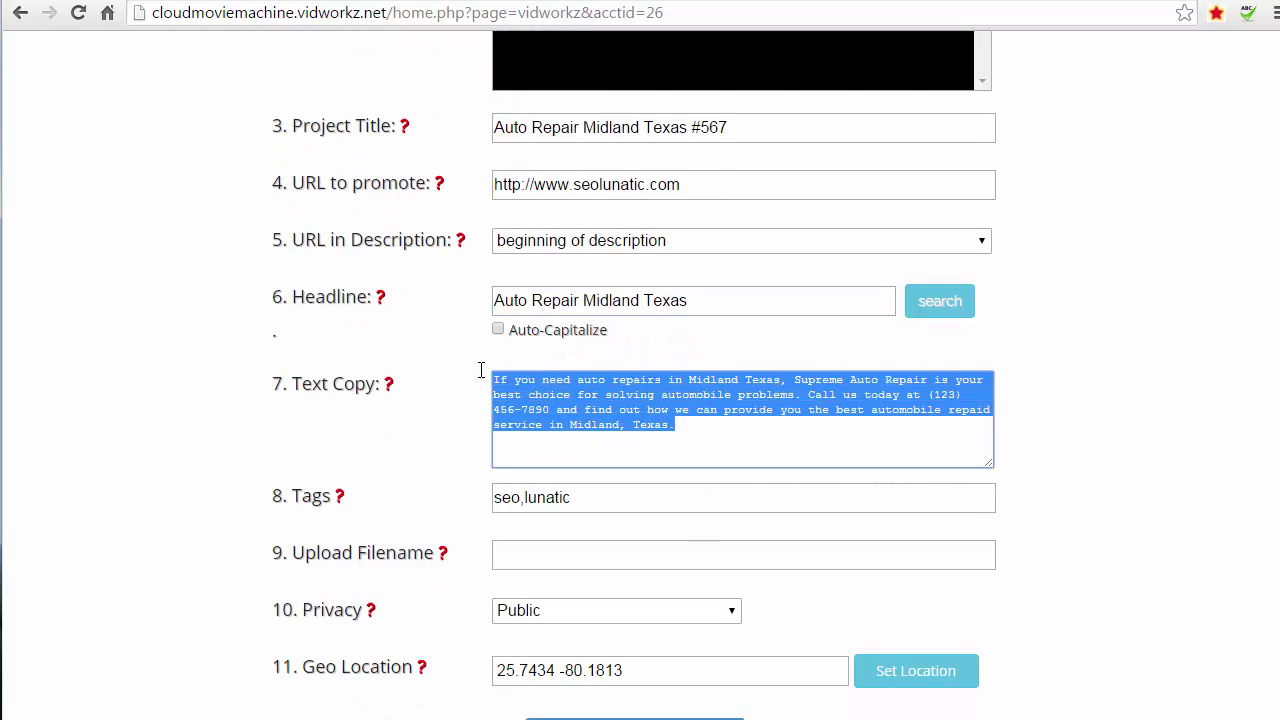
{"action": "left_click", "coordinate": [711, 420]}
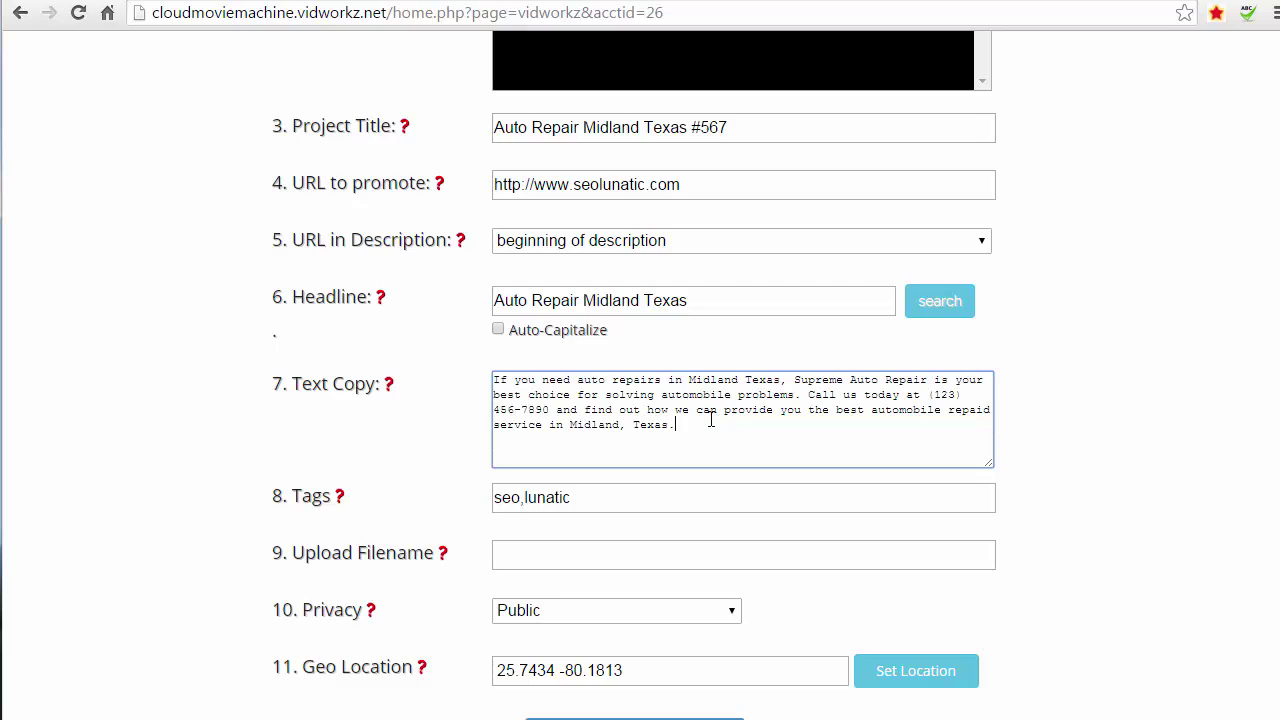
{"action": "triple_click", "coordinate": [664, 502]}
{"action": "type", "text": "aut"}
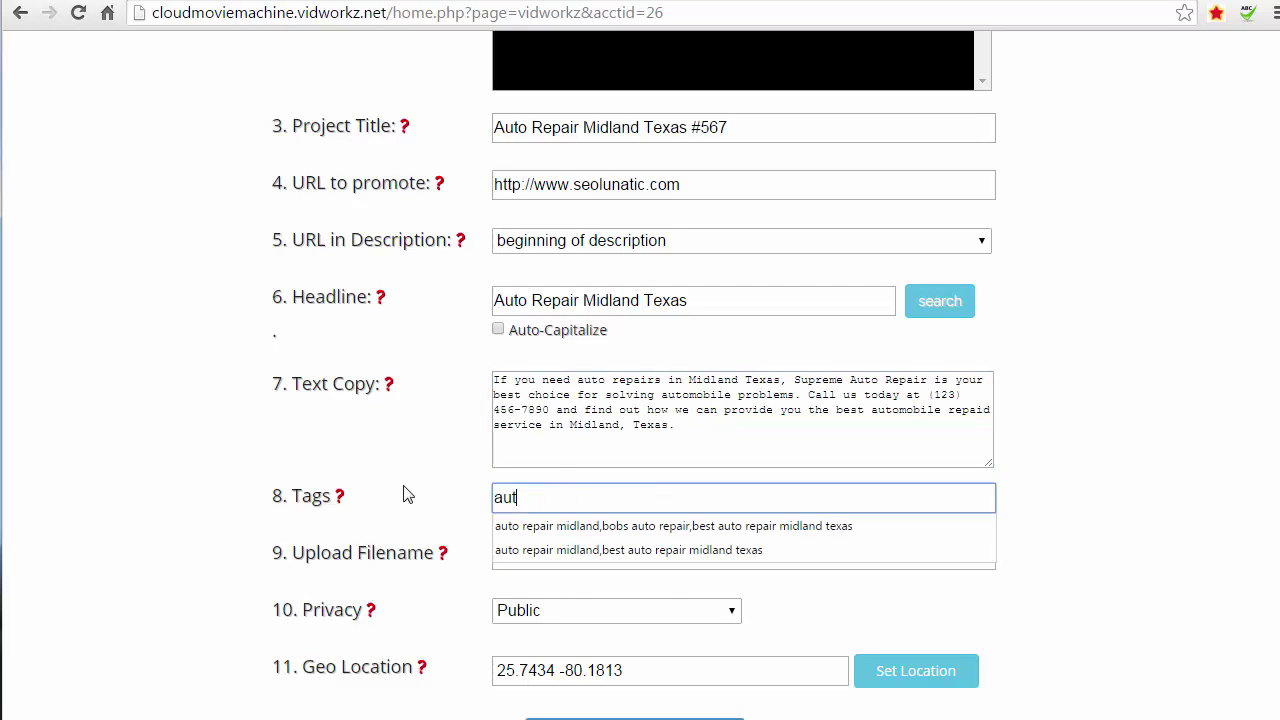
{"action": "type", "text": "o"}
{"action": "left_click", "coordinate": [536, 549]}
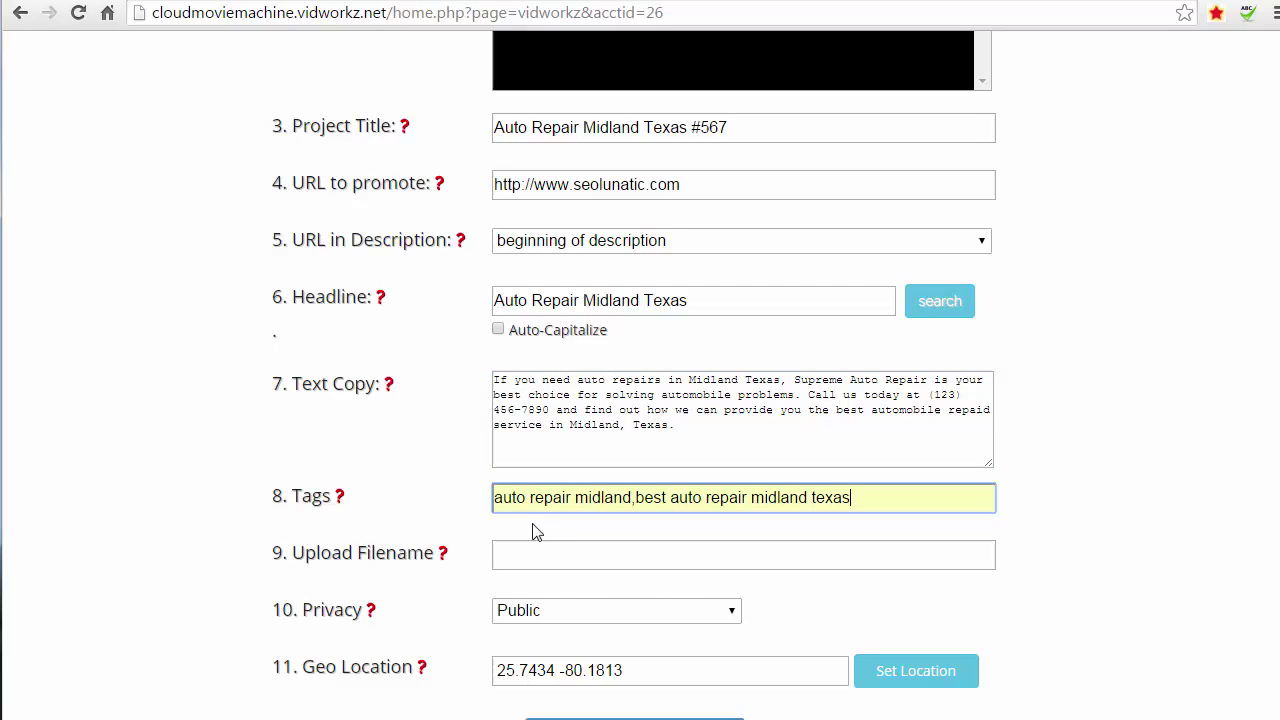
{"action": "left_click", "coordinate": [537, 556]}
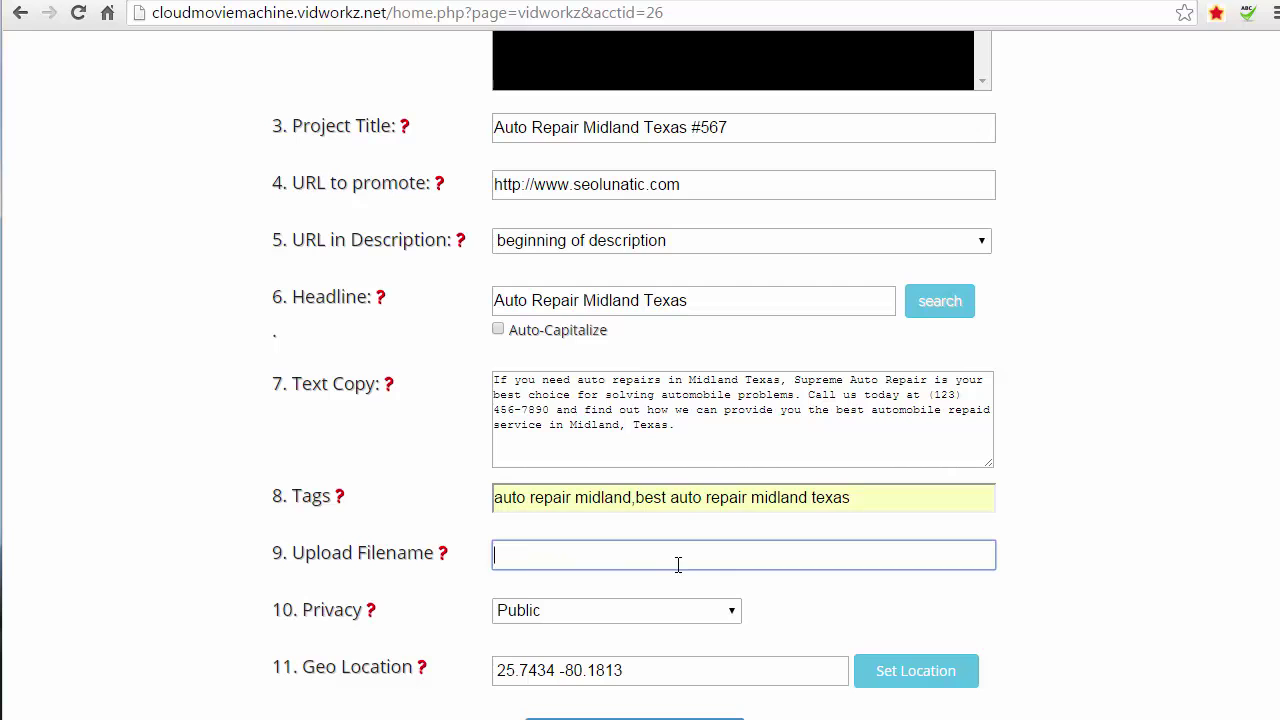
{"action": "scroll", "coordinate": [1000, 350], "scroll_direction": "up", "scroll_amount": 5}
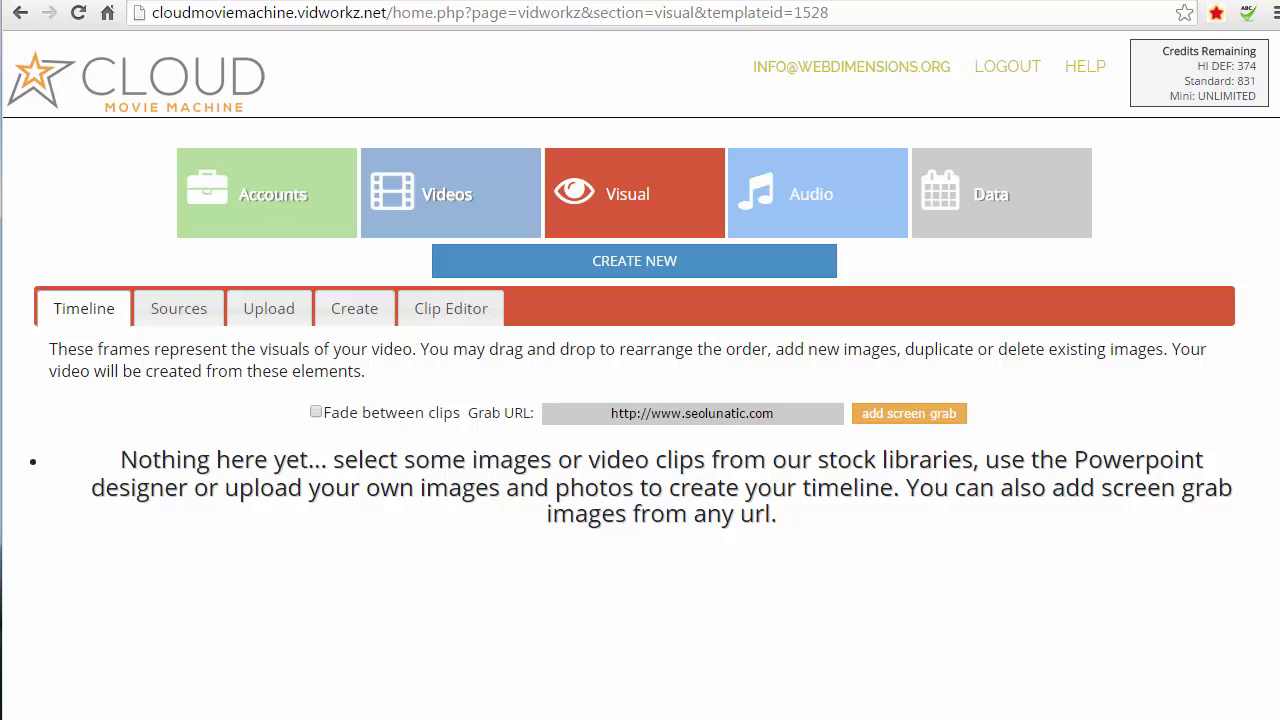
- Open the stock Image Library and choose the car-repair image topic
{"action": "left_click", "coordinate": [172, 313]}
{"action": "left_click", "coordinate": [440, 390]}
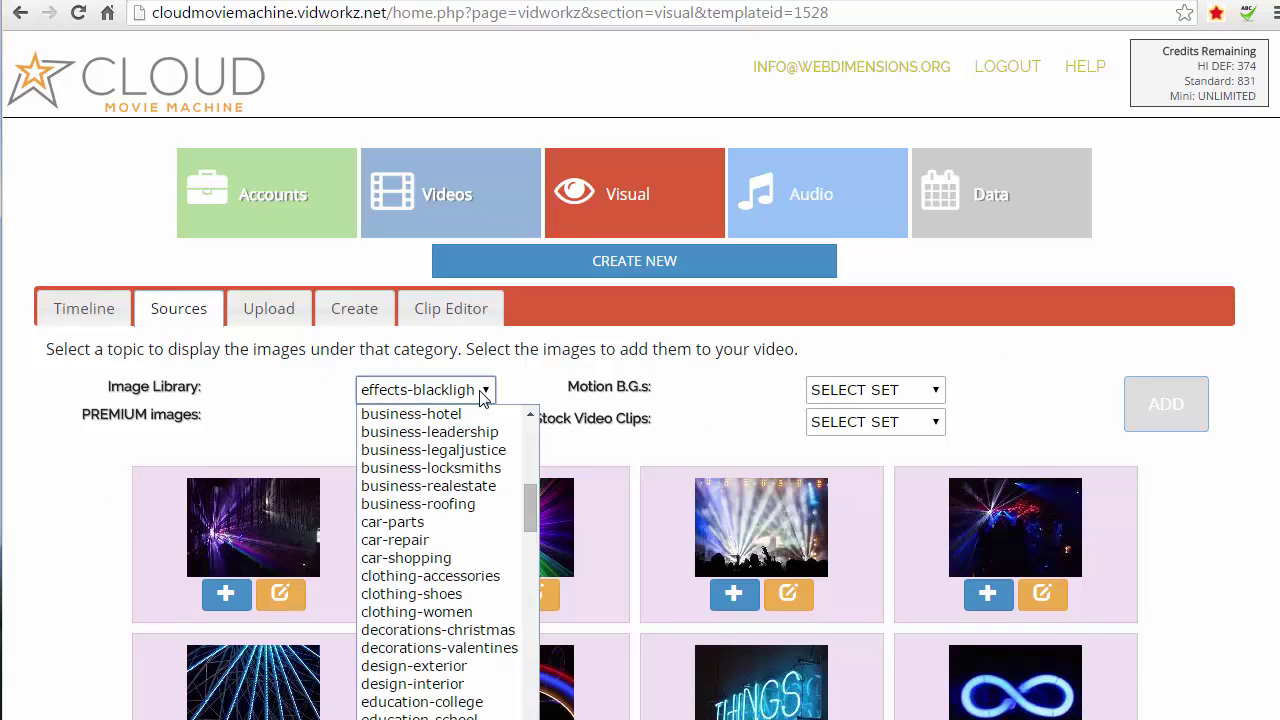
{"action": "scroll", "coordinate": [527, 487], "scroll_direction": "up", "scroll_amount": 5}
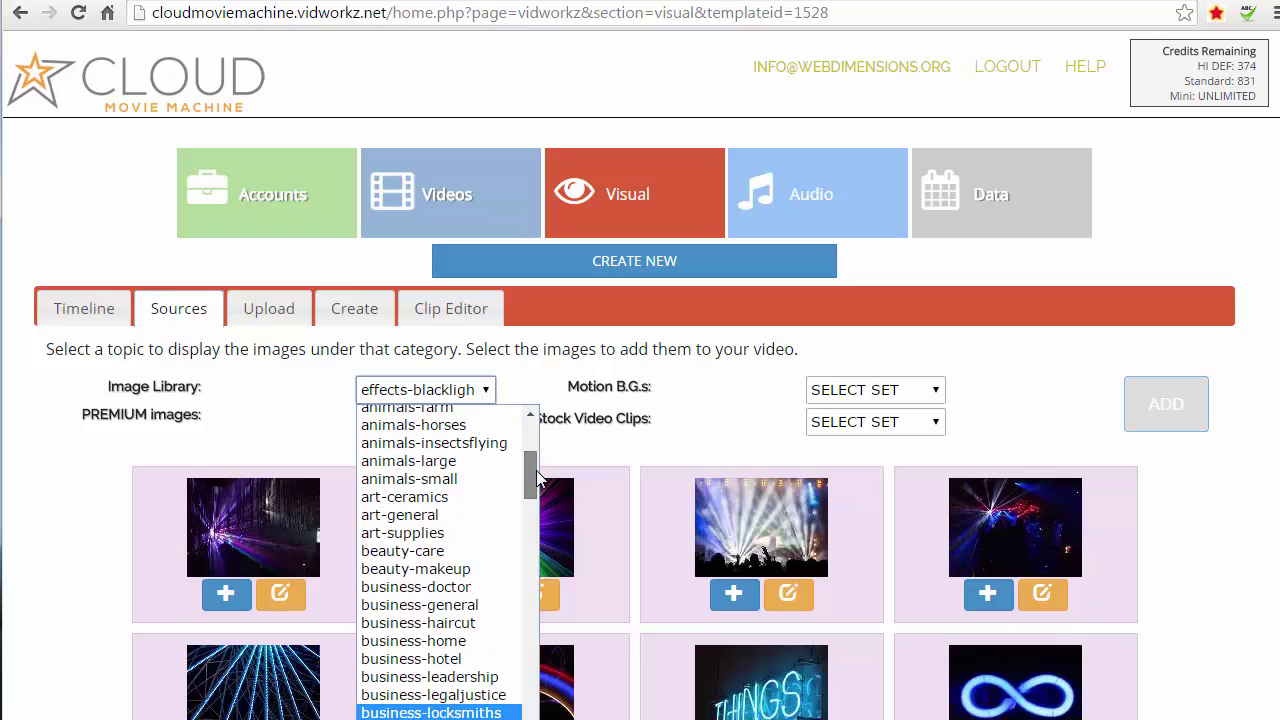
{"action": "scroll", "coordinate": [535, 478], "scroll_direction": "up", "scroll_amount": 2}
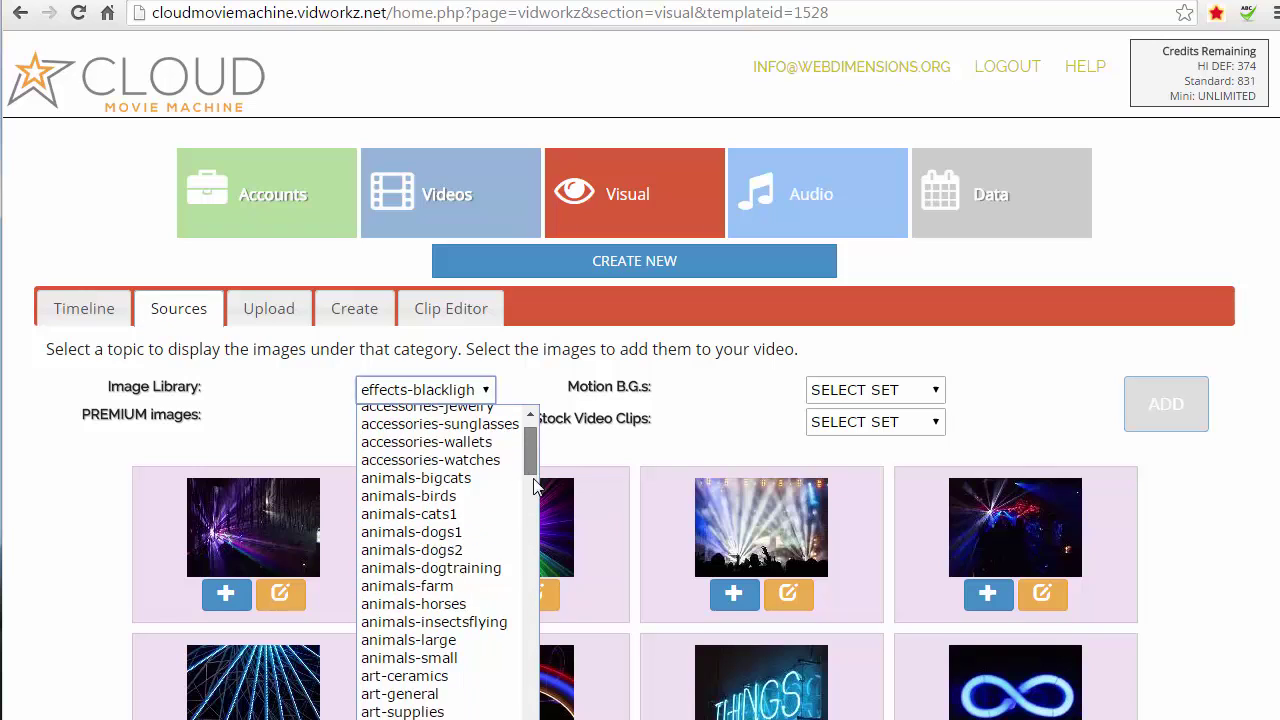
{"action": "left_click_drag", "start_coordinate": [535, 486], "coordinate": [533, 513]}
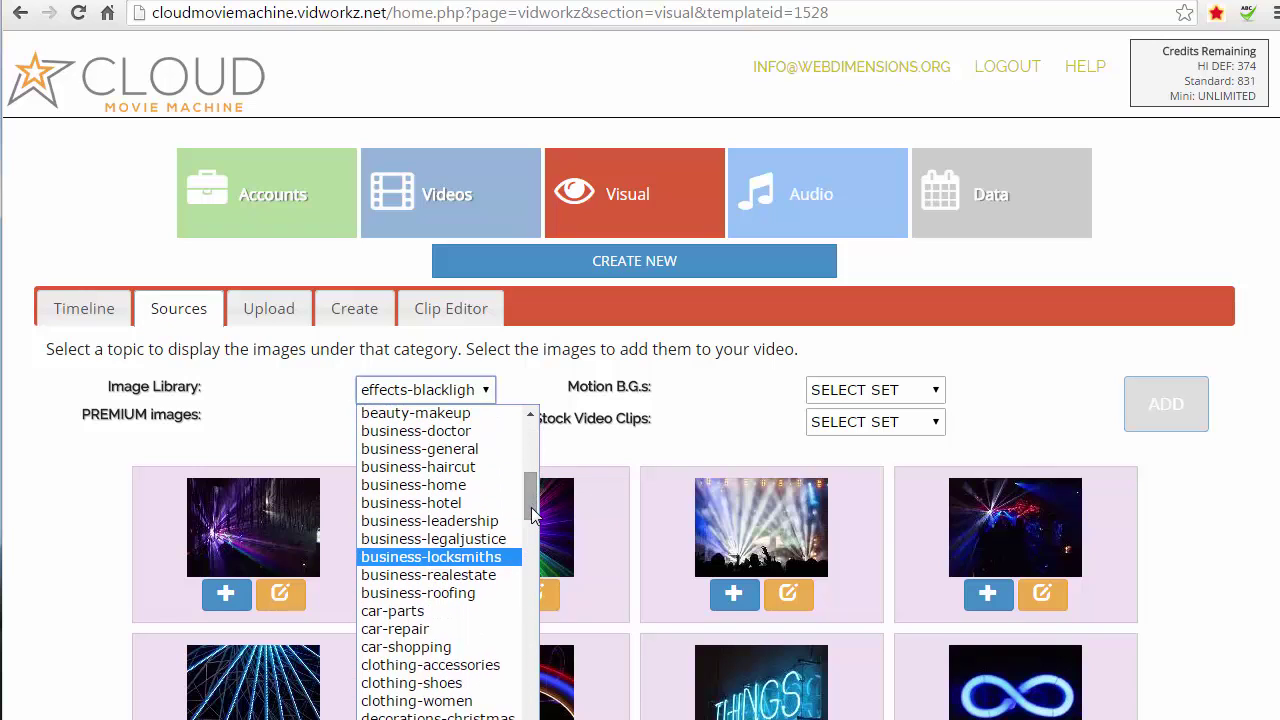
{"action": "left_click", "coordinate": [400, 629]}
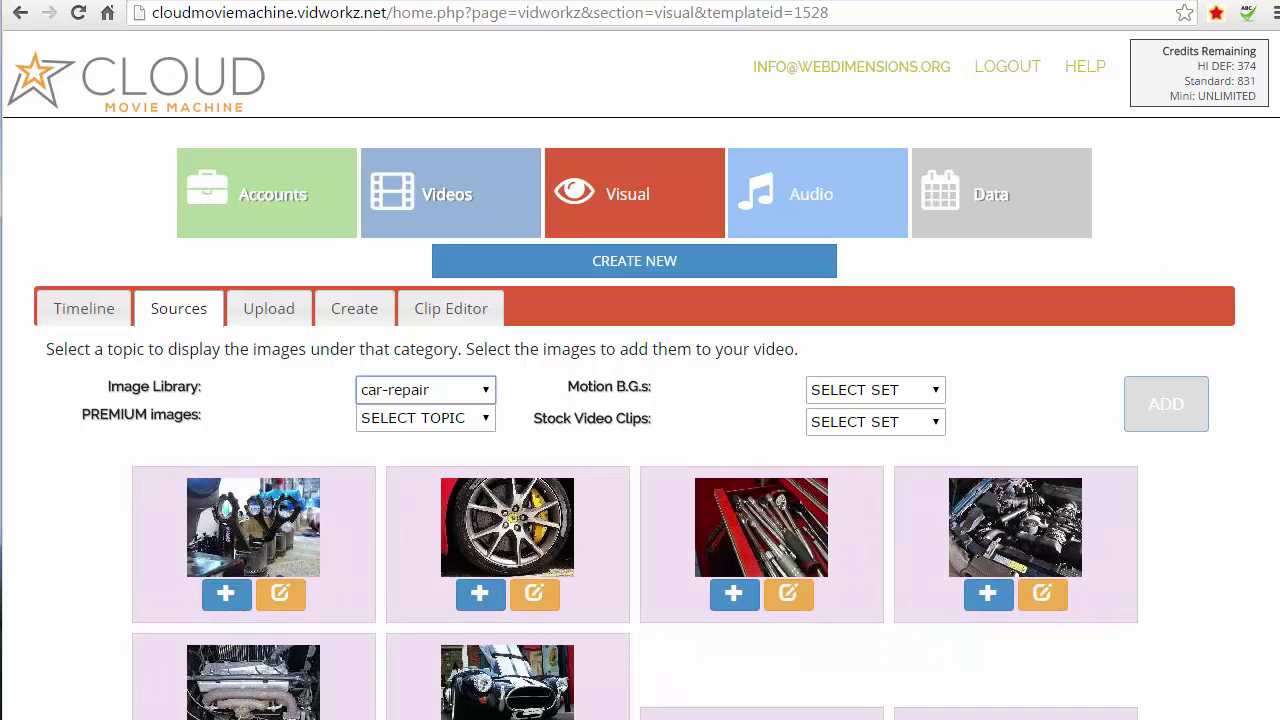
{"action": "scroll", "coordinate": [640, 400], "scroll_direction": "down", "scroll_amount": 2}
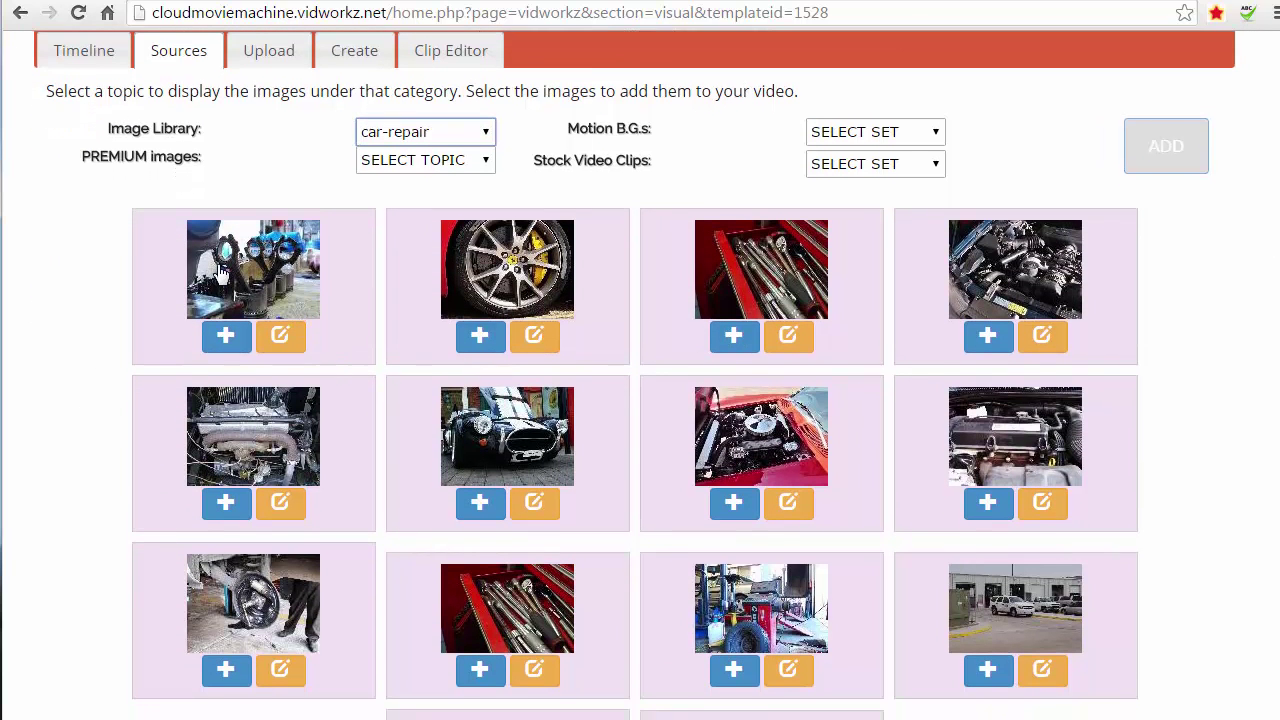
- Add seven car-repair photos (wheel, engines, toolbox, tire service) to the visual timeline
{"action": "left_click", "coordinate": [222, 270]}
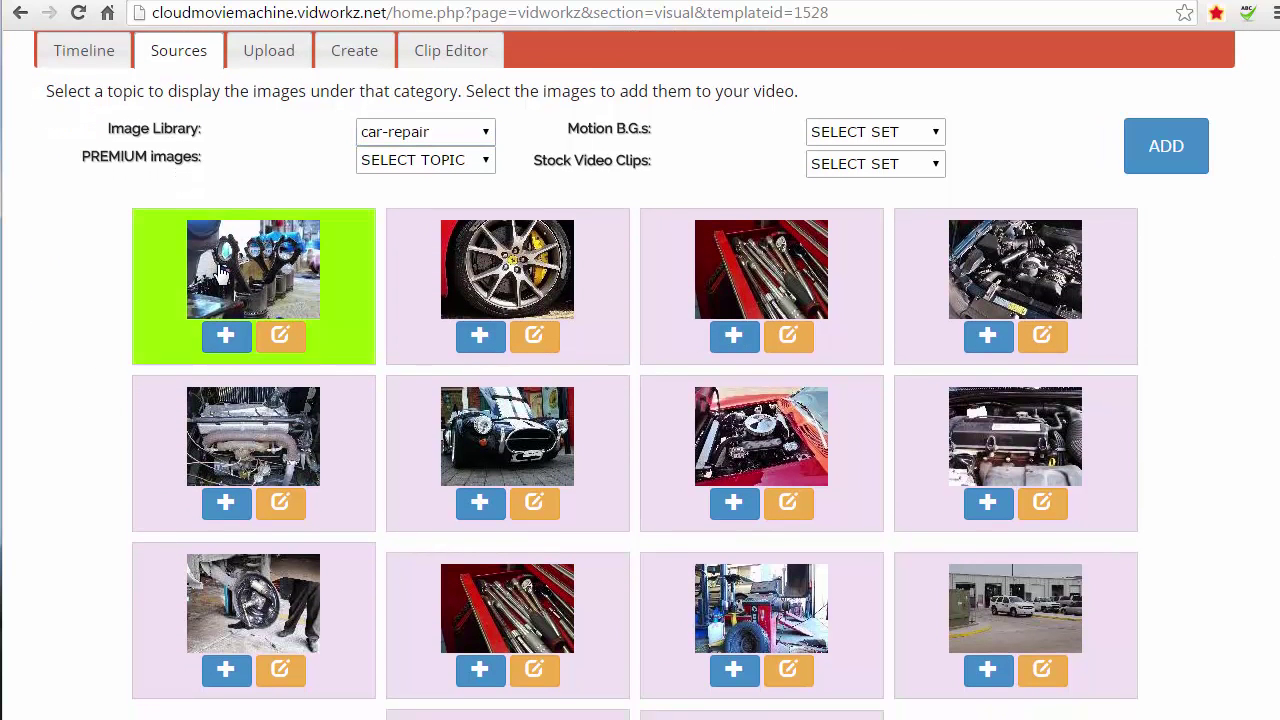
{"action": "left_click", "coordinate": [538, 276]}
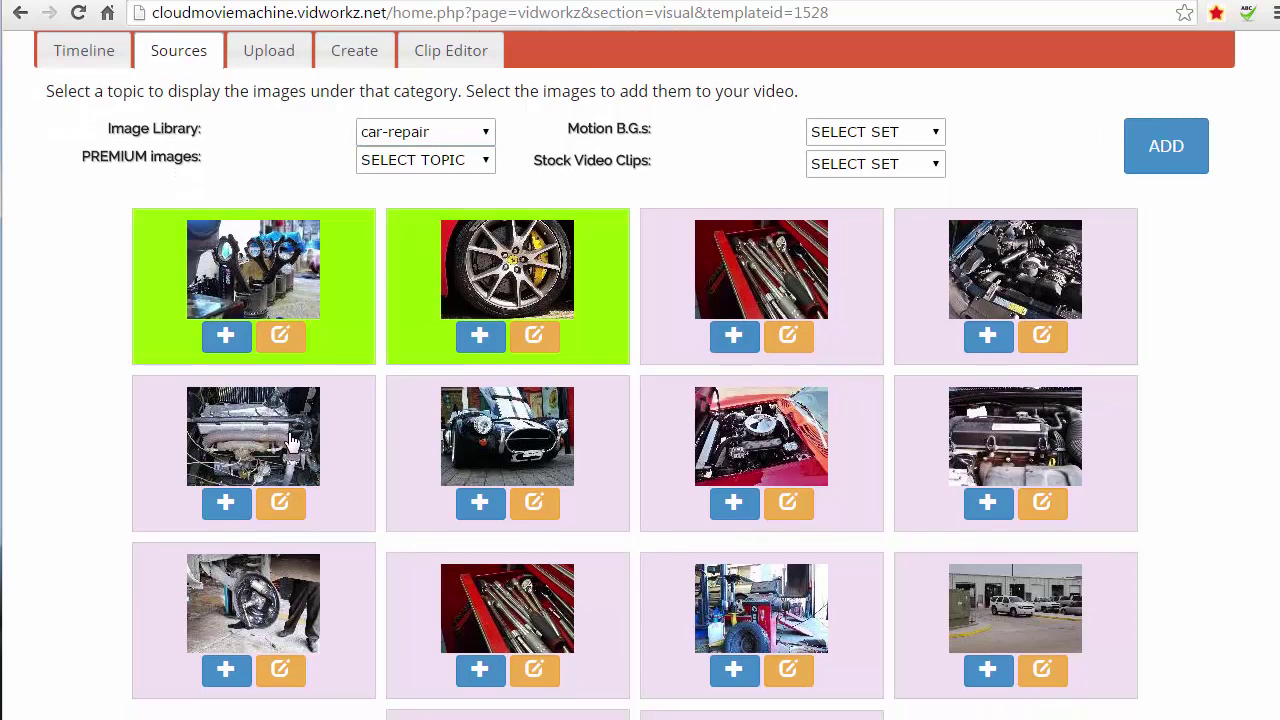
{"action": "left_click", "coordinate": [290, 442]}
{"action": "left_click", "coordinate": [468, 612]}
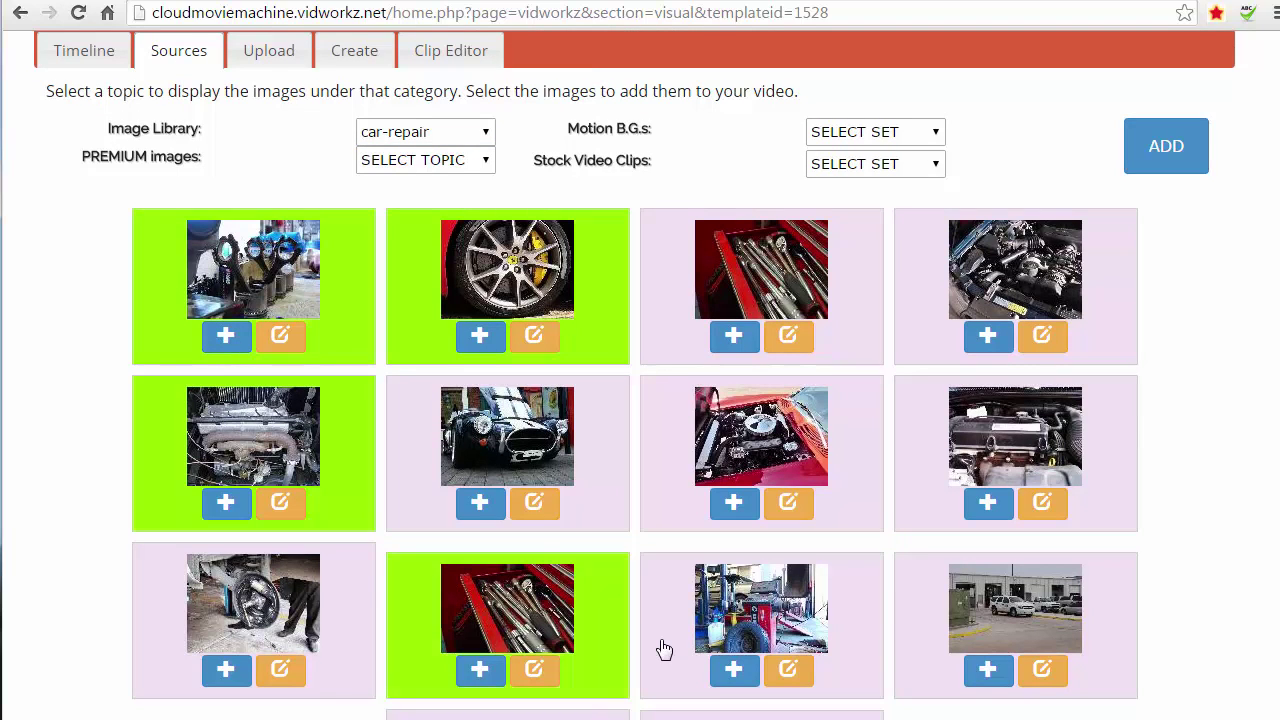
{"action": "left_click", "coordinate": [770, 616]}
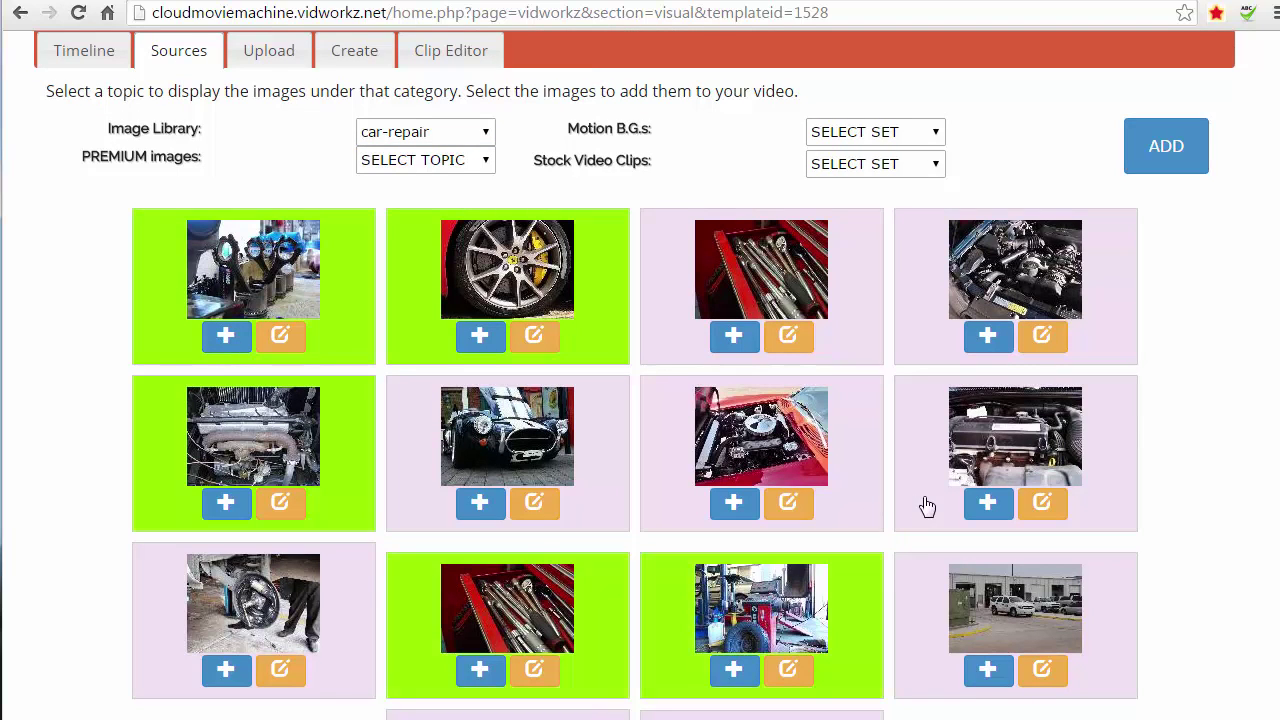
{"action": "left_click", "coordinate": [976, 460]}
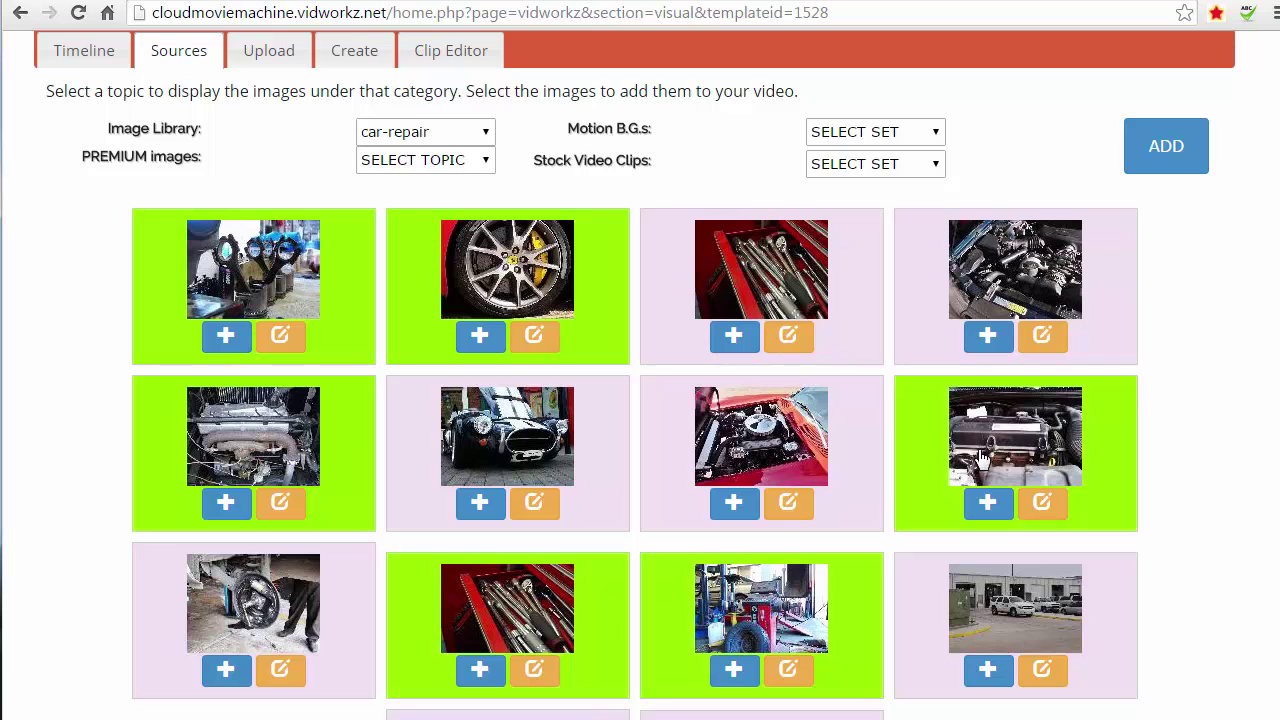
{"action": "left_click", "coordinate": [810, 444]}
{"action": "left_click", "coordinate": [1163, 148]}
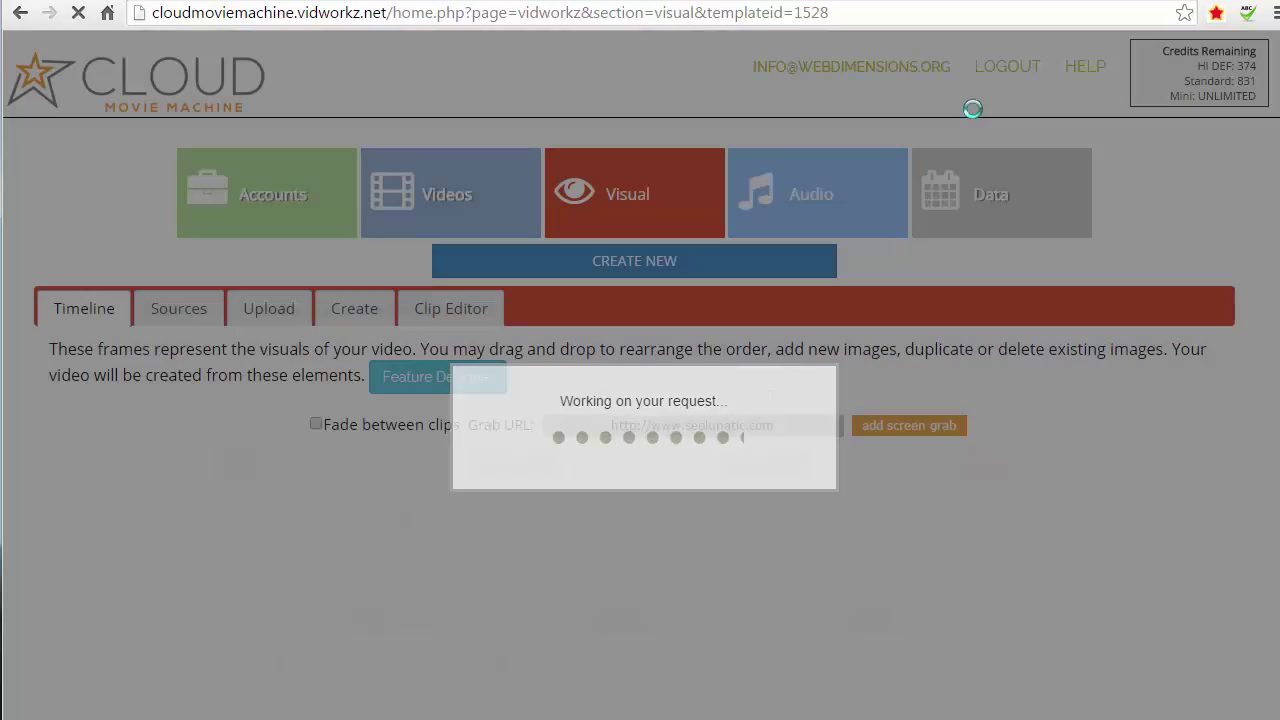
{"action": "scroll", "coordinate": [937, 320], "scroll_direction": "down", "scroll_amount": 3}
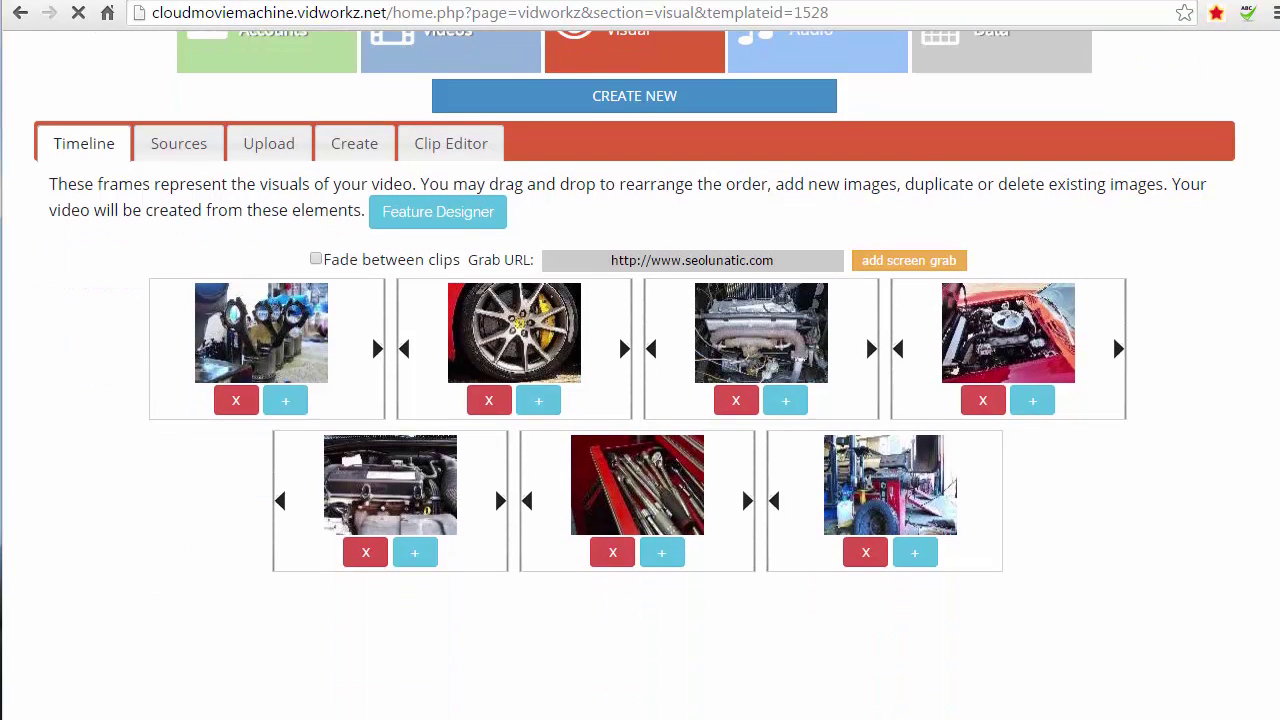
{"action": "scroll", "coordinate": [937, 320], "scroll_direction": "up", "scroll_amount": 2}
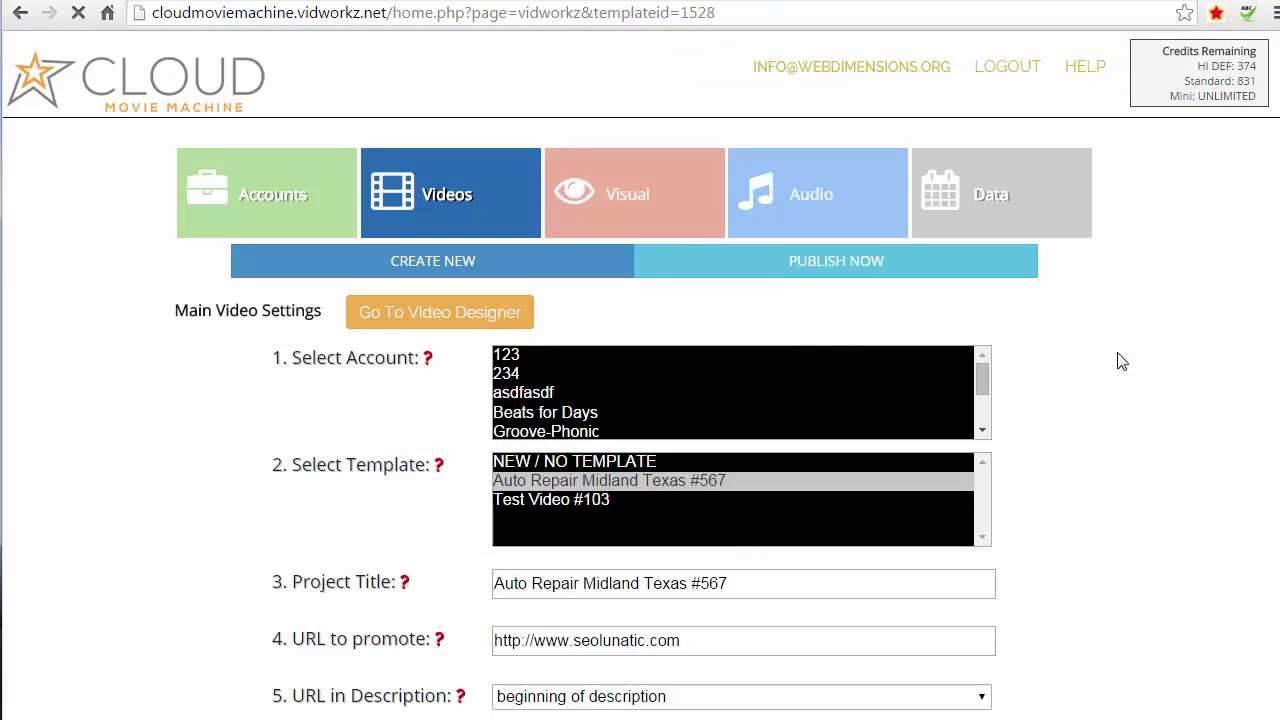
{"action": "left_click", "coordinate": [636, 203]}
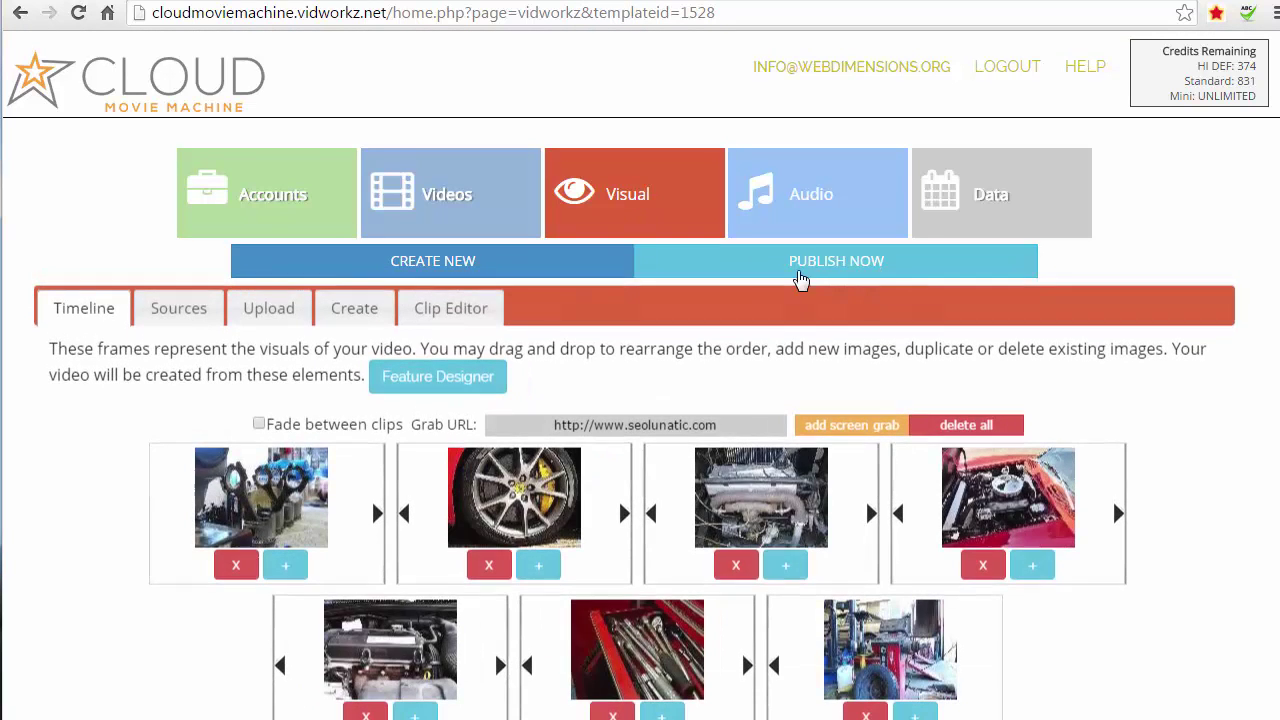
{"action": "left_click", "coordinate": [810, 193]}
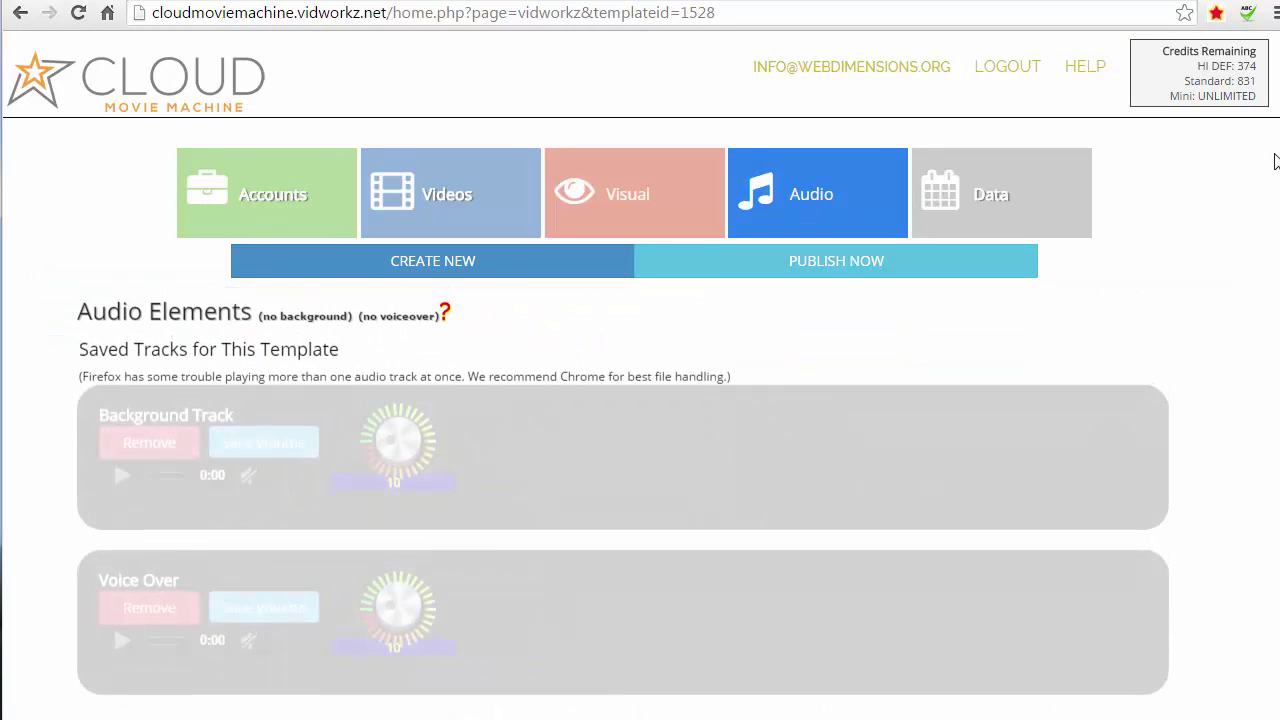
- Generate a text-to-speech voice-over from the Supreme Auto Repair copy and save it to the template
{"action": "scroll", "coordinate": [1263, 323], "scroll_direction": "down", "scroll_amount": 15}
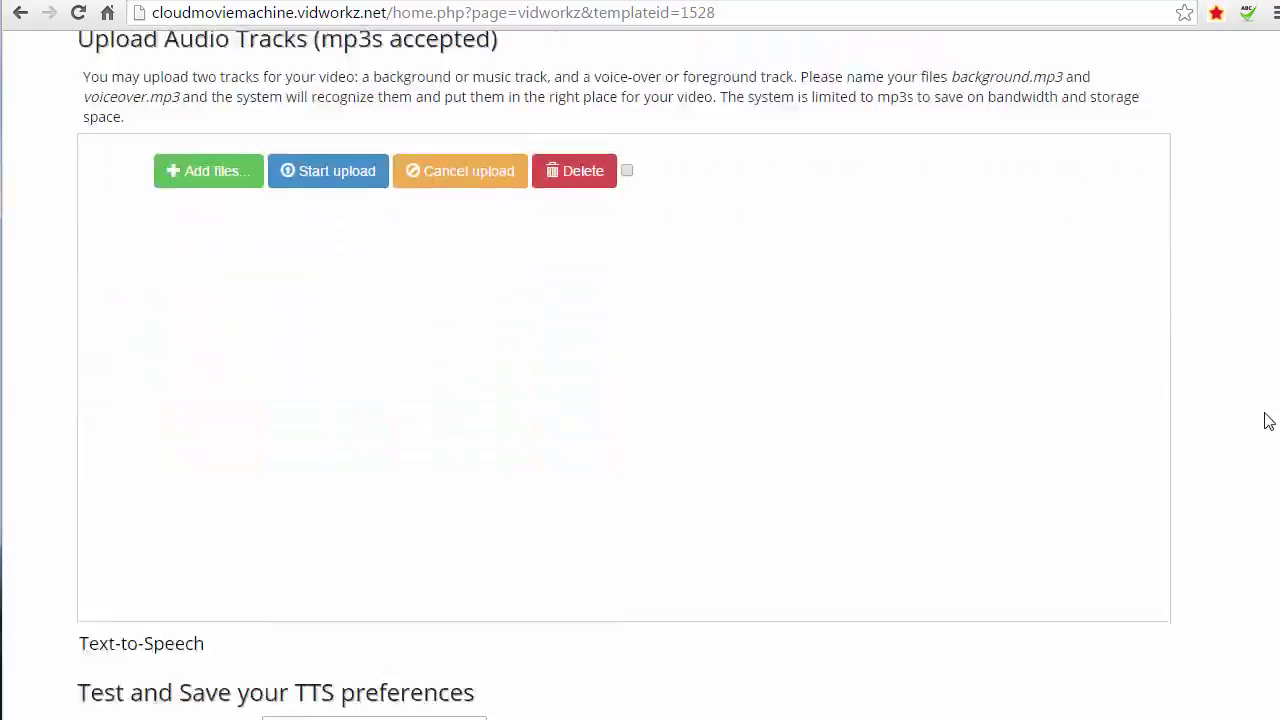
{"action": "scroll", "coordinate": [1270, 515], "scroll_direction": "down", "scroll_amount": 1}
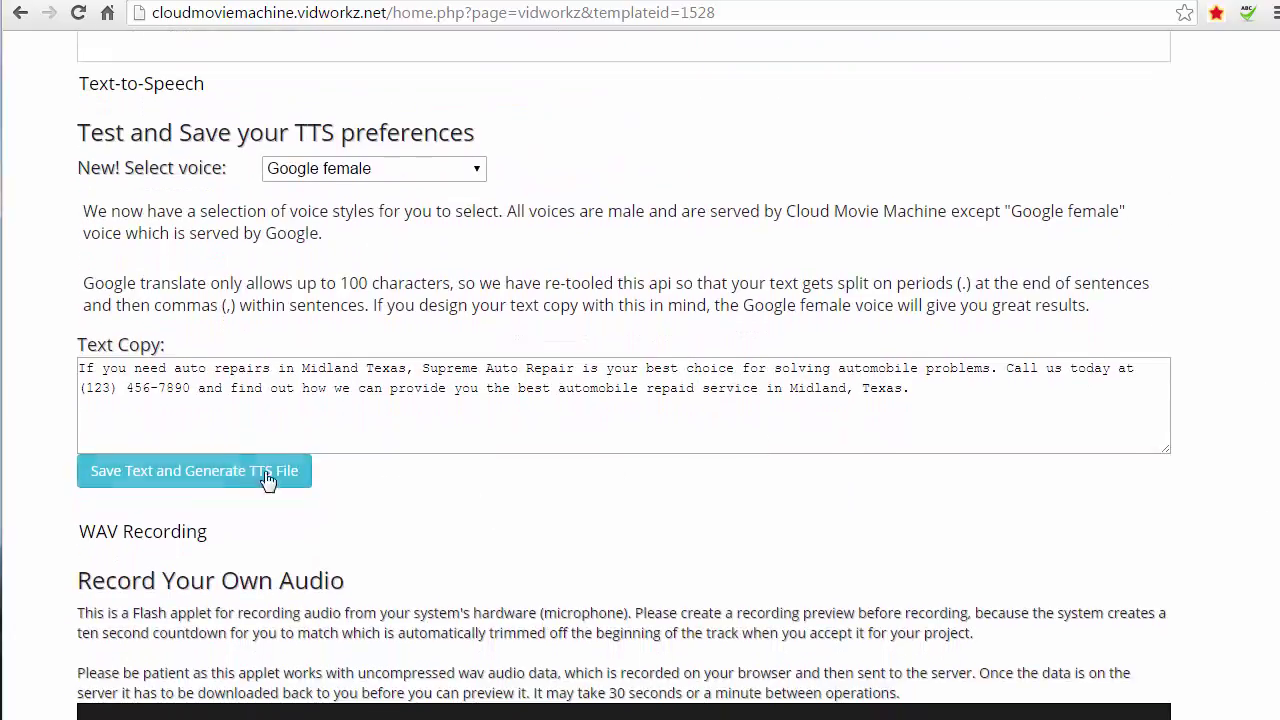
{"action": "left_click", "coordinate": [224, 469]}
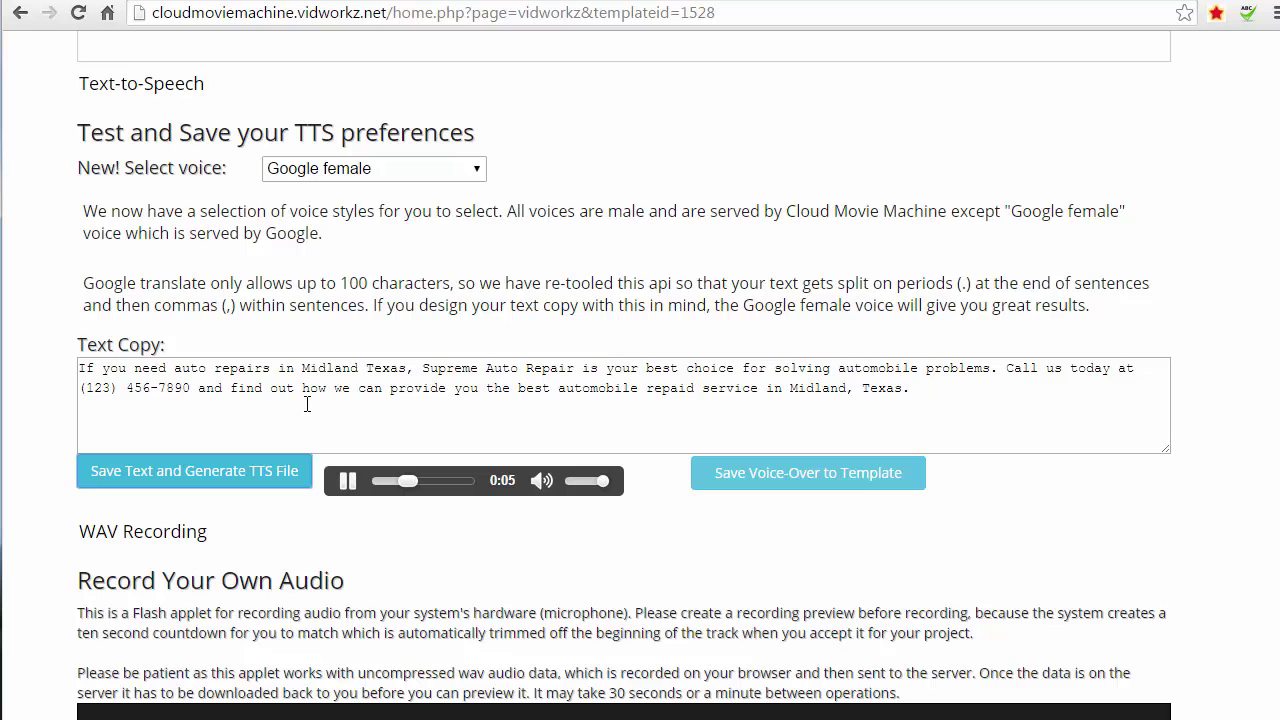
{"action": "left_click", "coordinate": [350, 481]}
{"action": "left_click", "coordinate": [809, 492]}
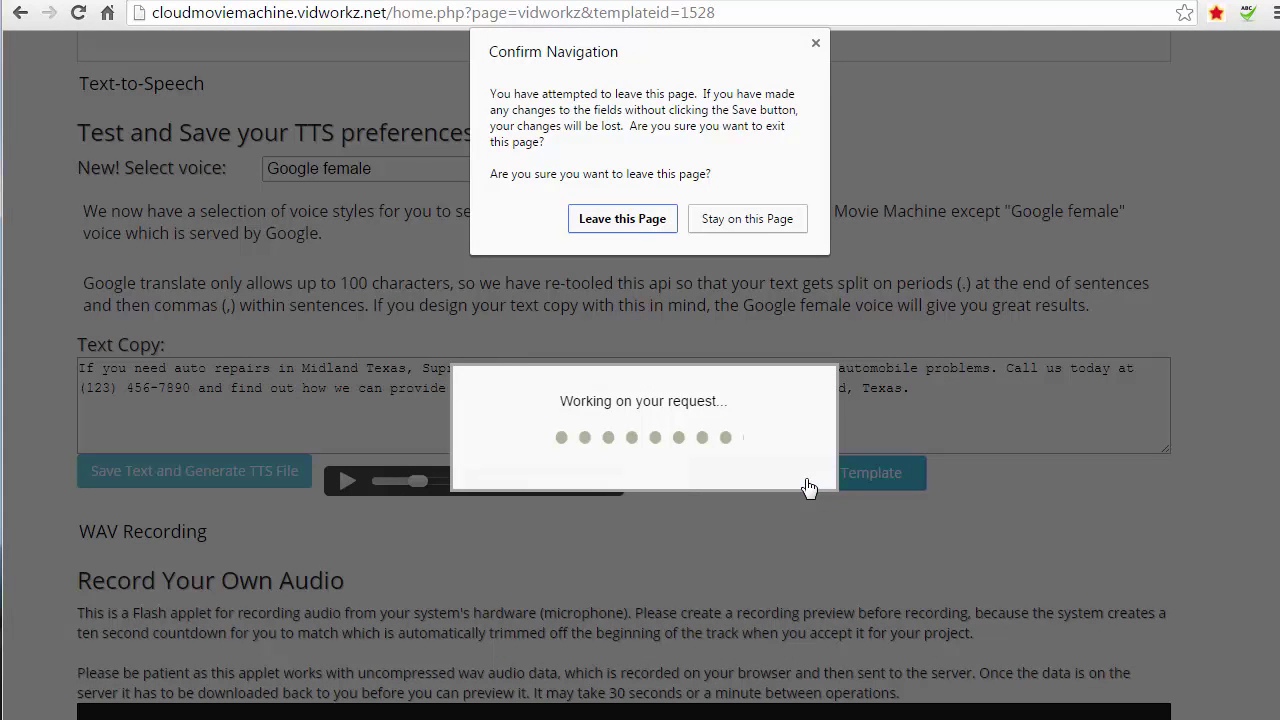
{"action": "left_click", "coordinate": [645, 222]}
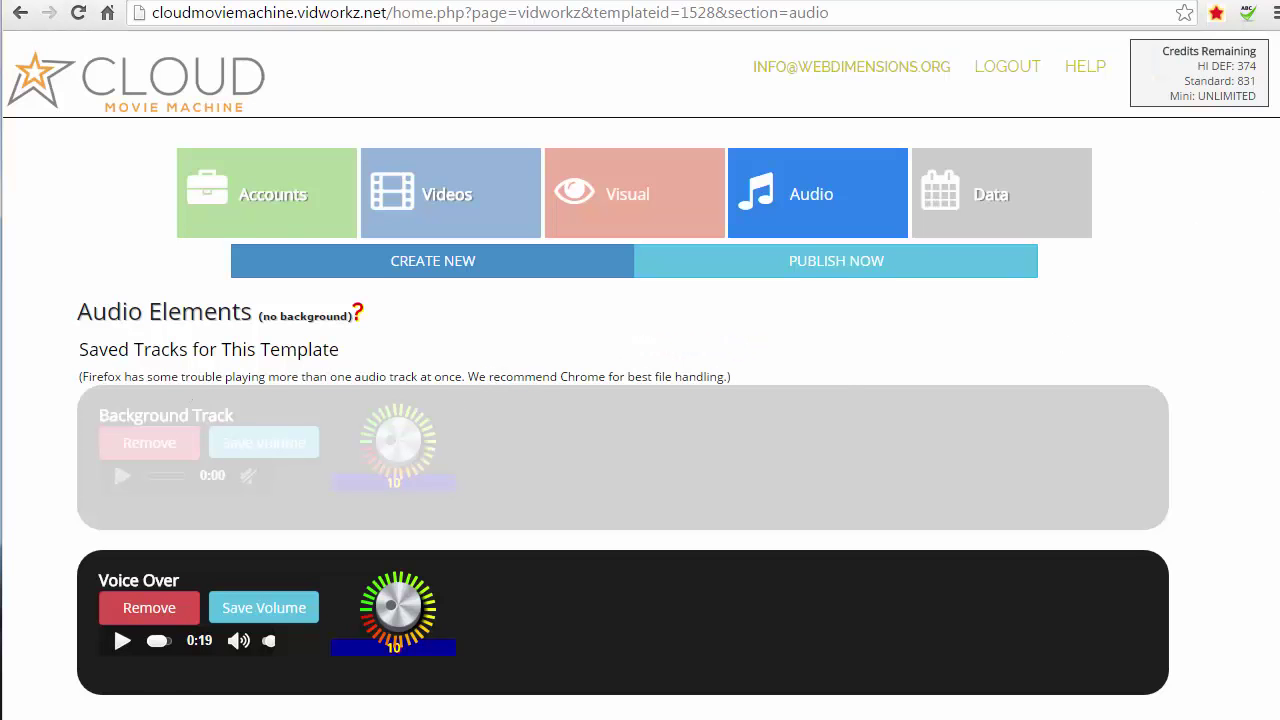
- Preview library music tracks and save deegeehey.mp3 as the 1:03 background track
{"action": "scroll", "coordinate": [548, 260], "scroll_direction": "down", "scroll_amount": 6}
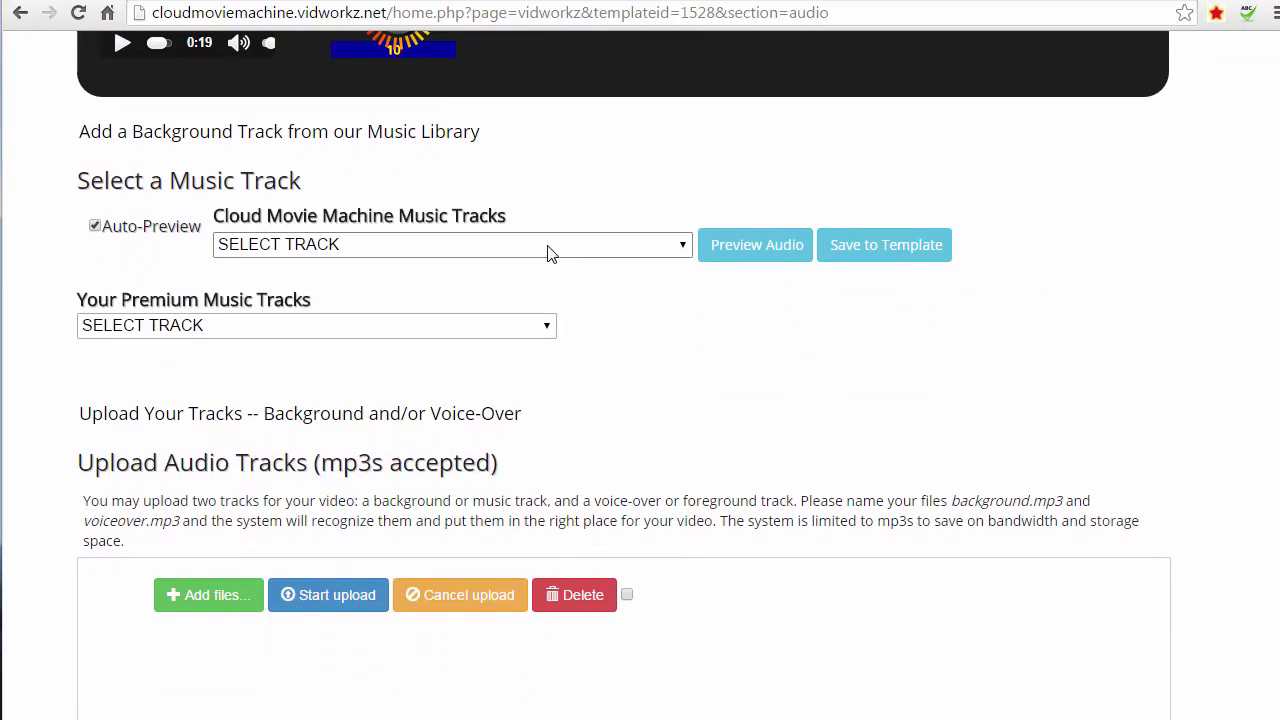
{"action": "left_click", "coordinate": [548, 253]}
{"action": "left_click", "coordinate": [305, 429]}
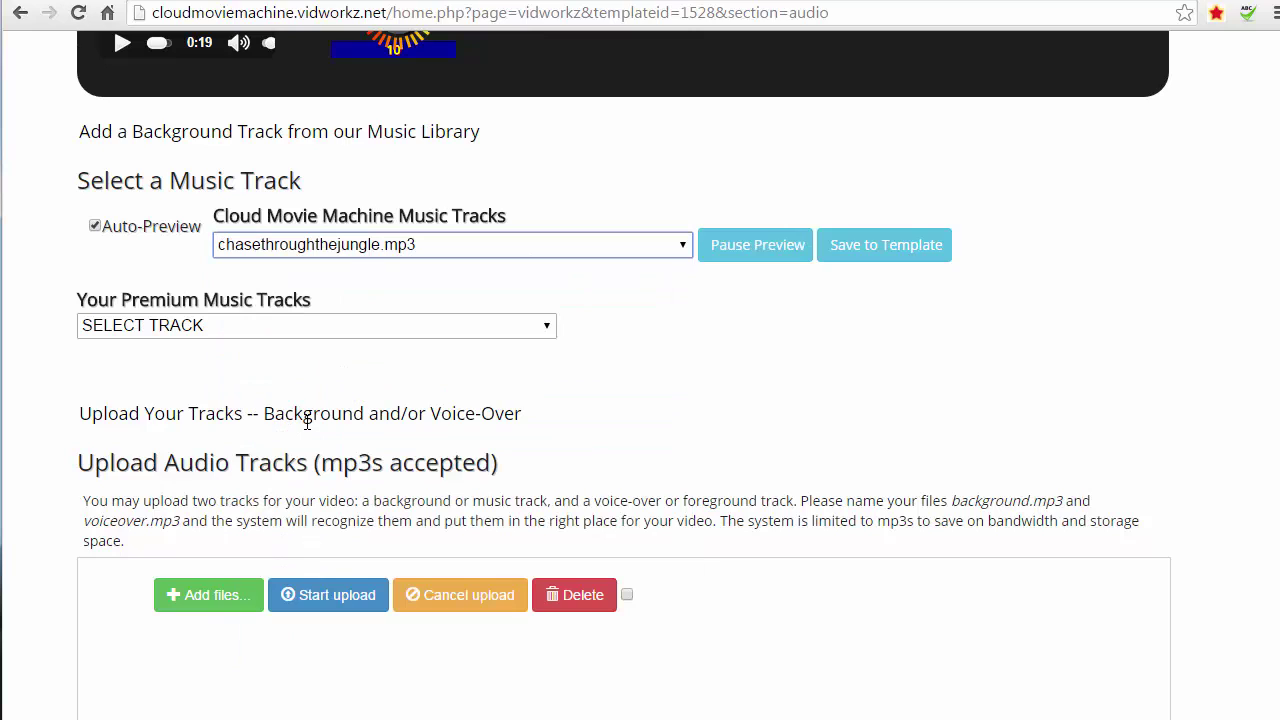
{"action": "key", "text": "Down"}
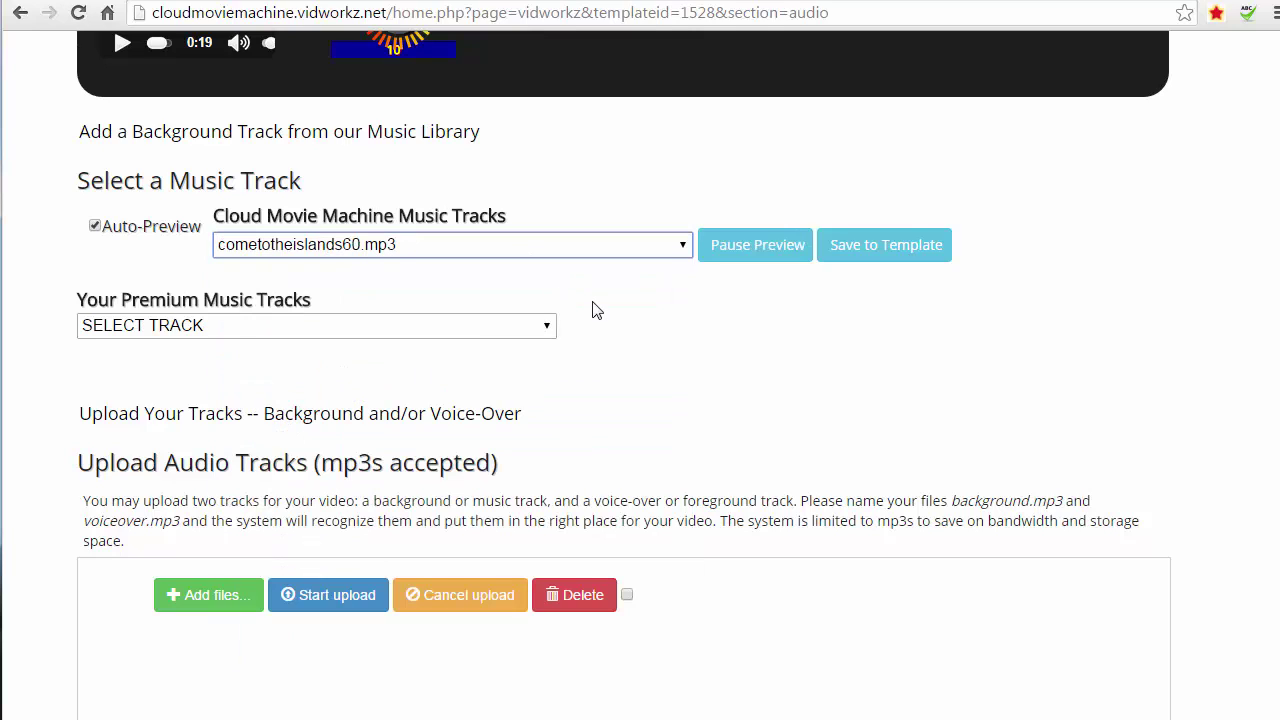
{"action": "key", "text": "Down"}
{"action": "key", "text": "Down"}
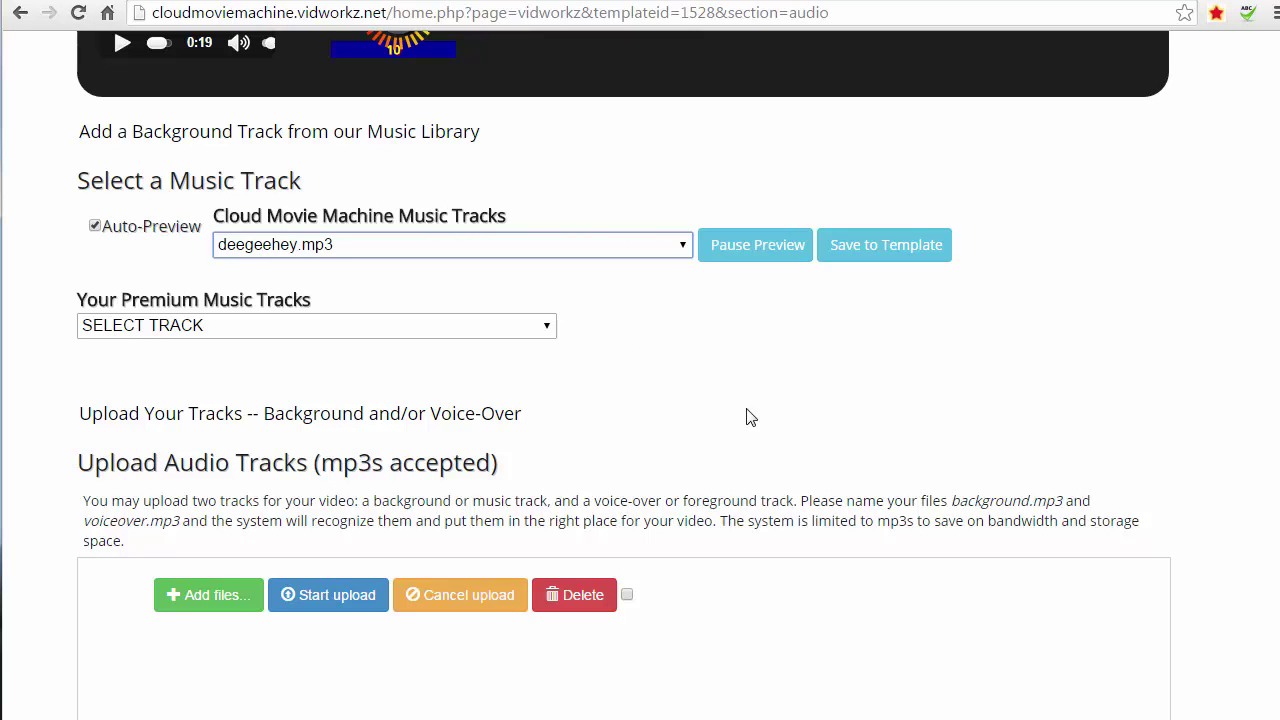
{"action": "left_click", "coordinate": [875, 252]}
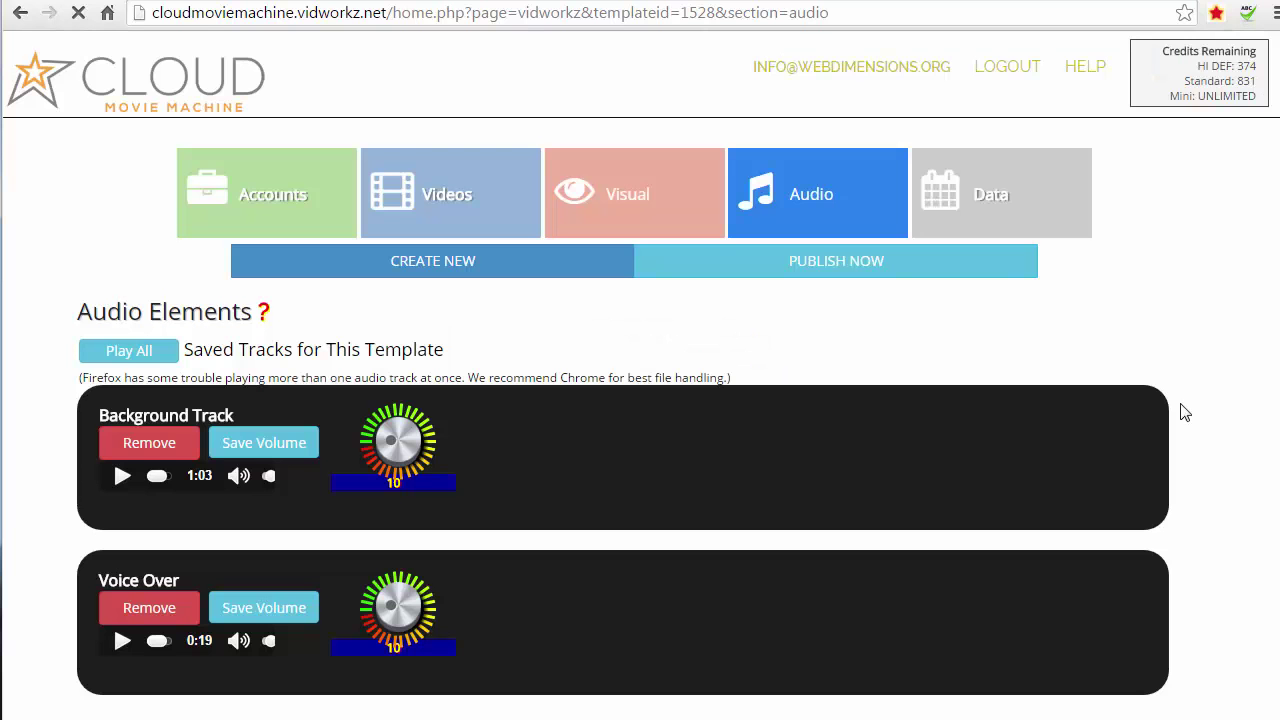
- Lower the background track's volume to 7 while previewing both tracks, then save it
{"action": "left_click", "coordinate": [129, 352]}
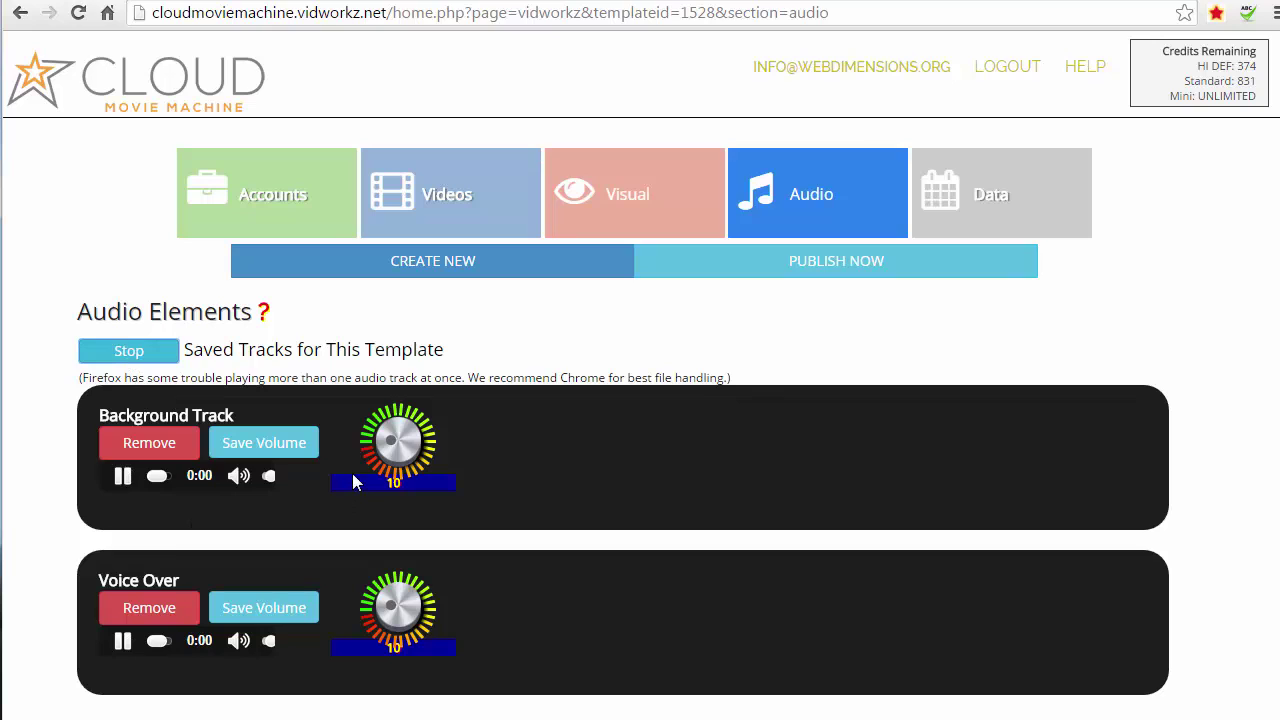
{"action": "left_click_drag", "start_coordinate": [389, 442], "coordinate": [426, 453]}
{"action": "left_click_drag", "start_coordinate": [404, 450], "coordinate": [400, 453]}
{"action": "left_click", "coordinate": [132, 352]}
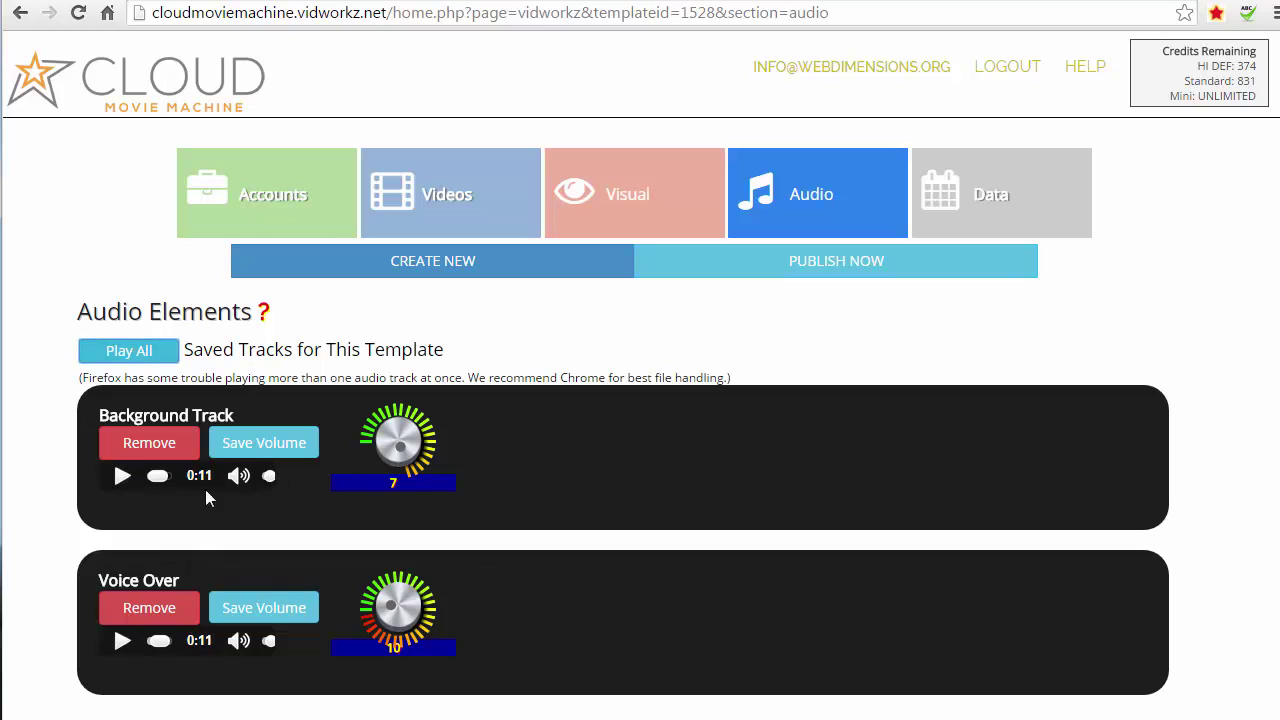
{"action": "left_click", "coordinate": [259, 445]}
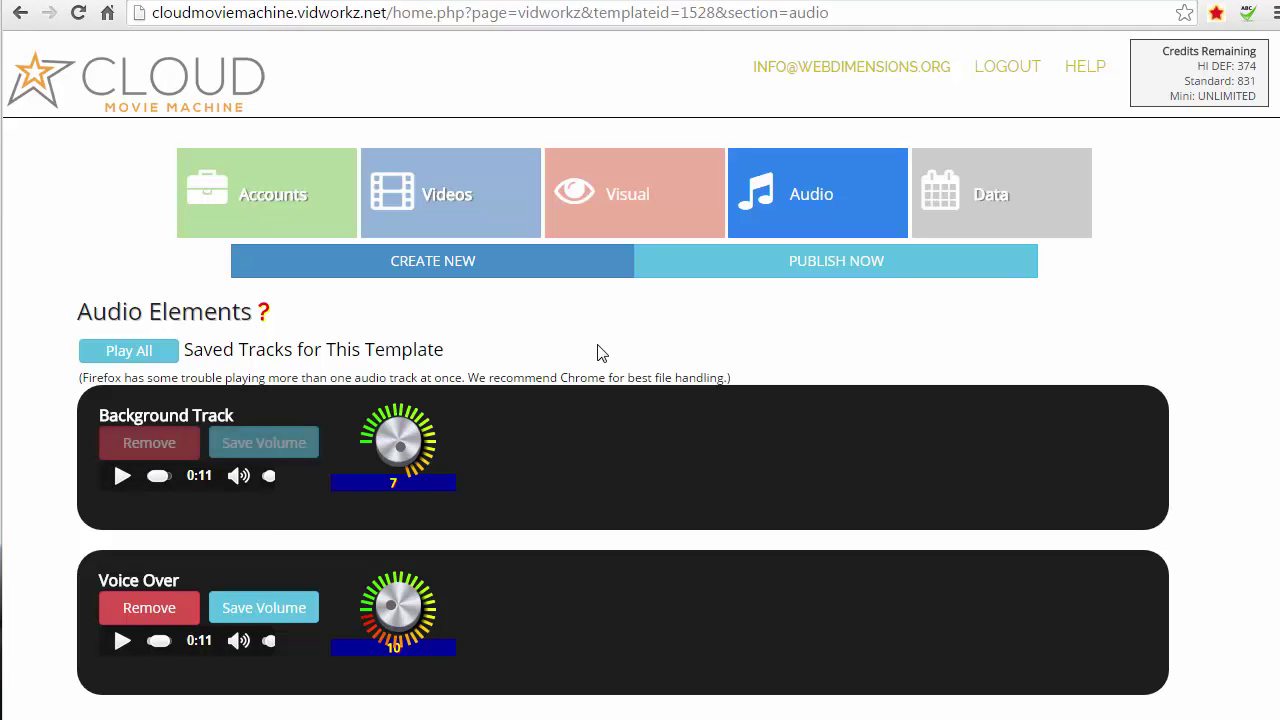
{"action": "left_click", "coordinate": [648, 214]}
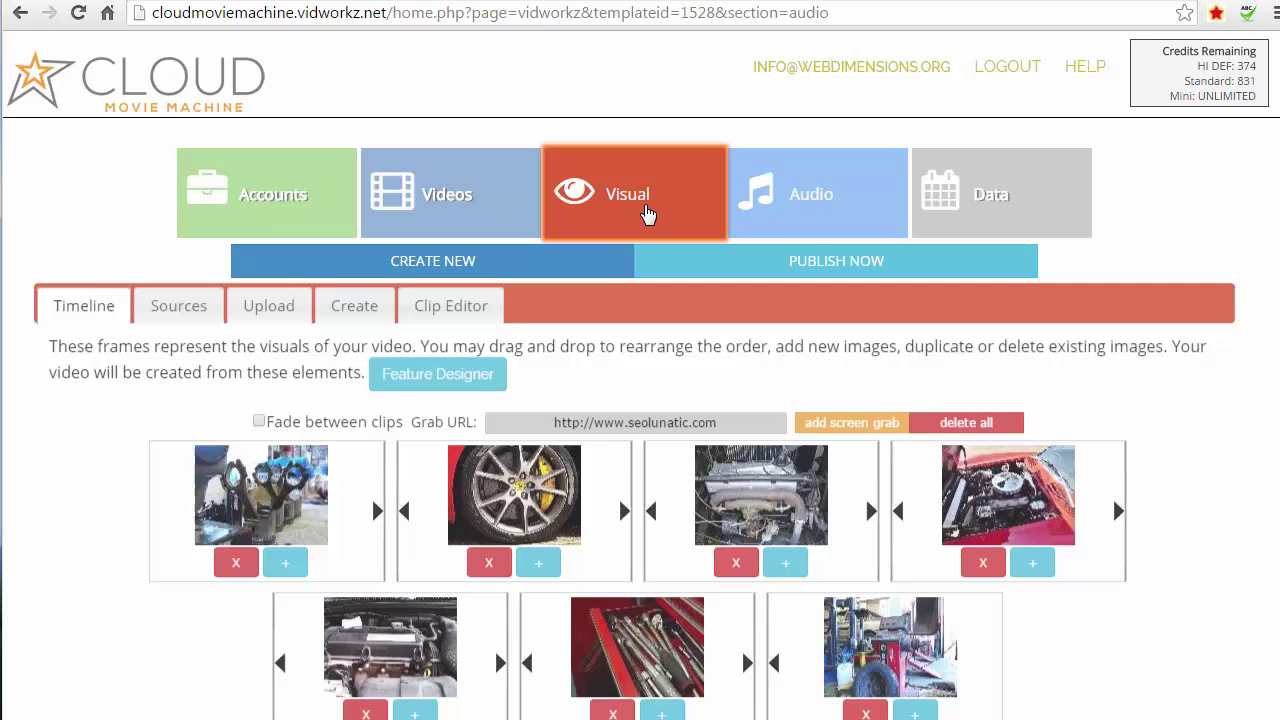
{"action": "left_click", "coordinate": [427, 383]}
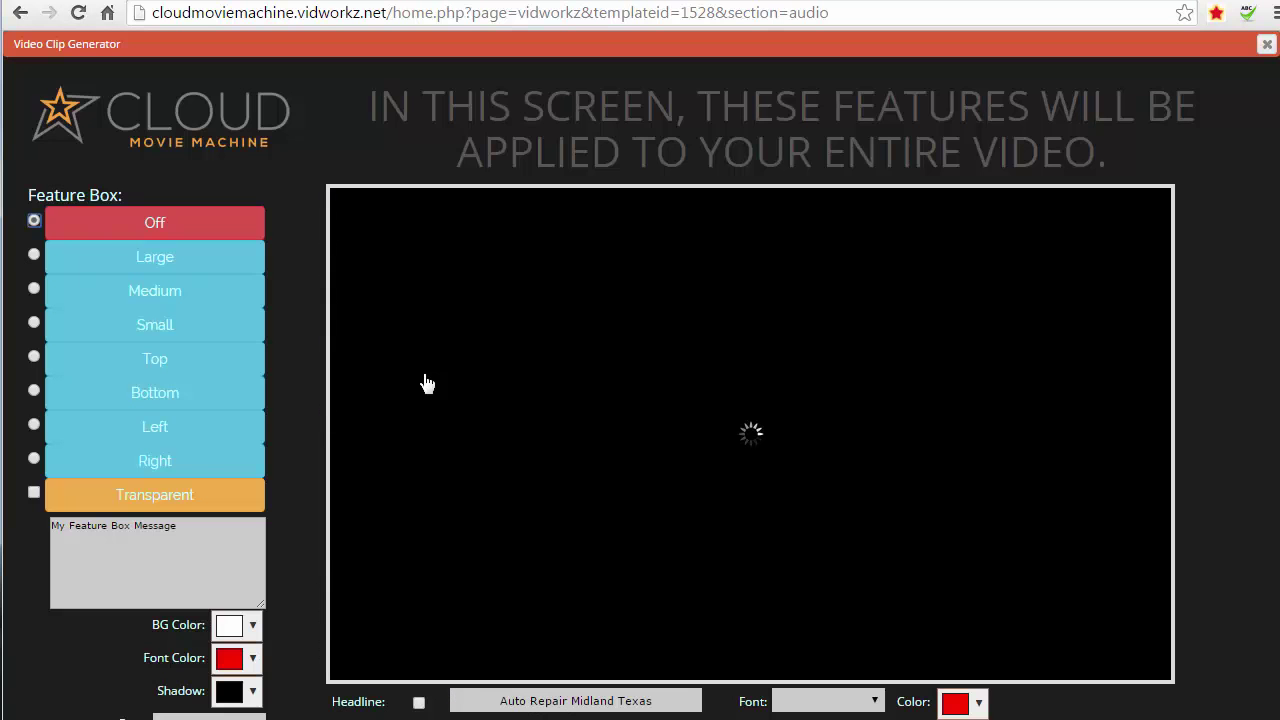
{"action": "left_click", "coordinate": [1266, 44]}
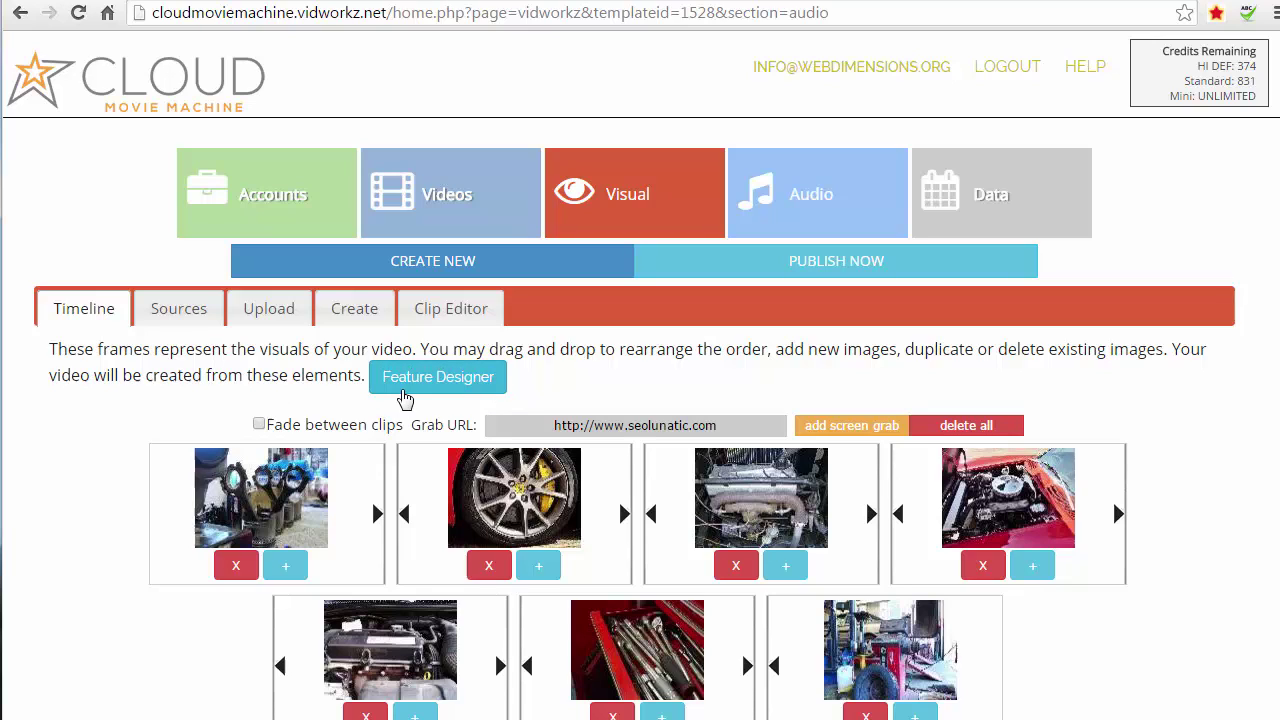
{"action": "left_click", "coordinate": [178, 310]}
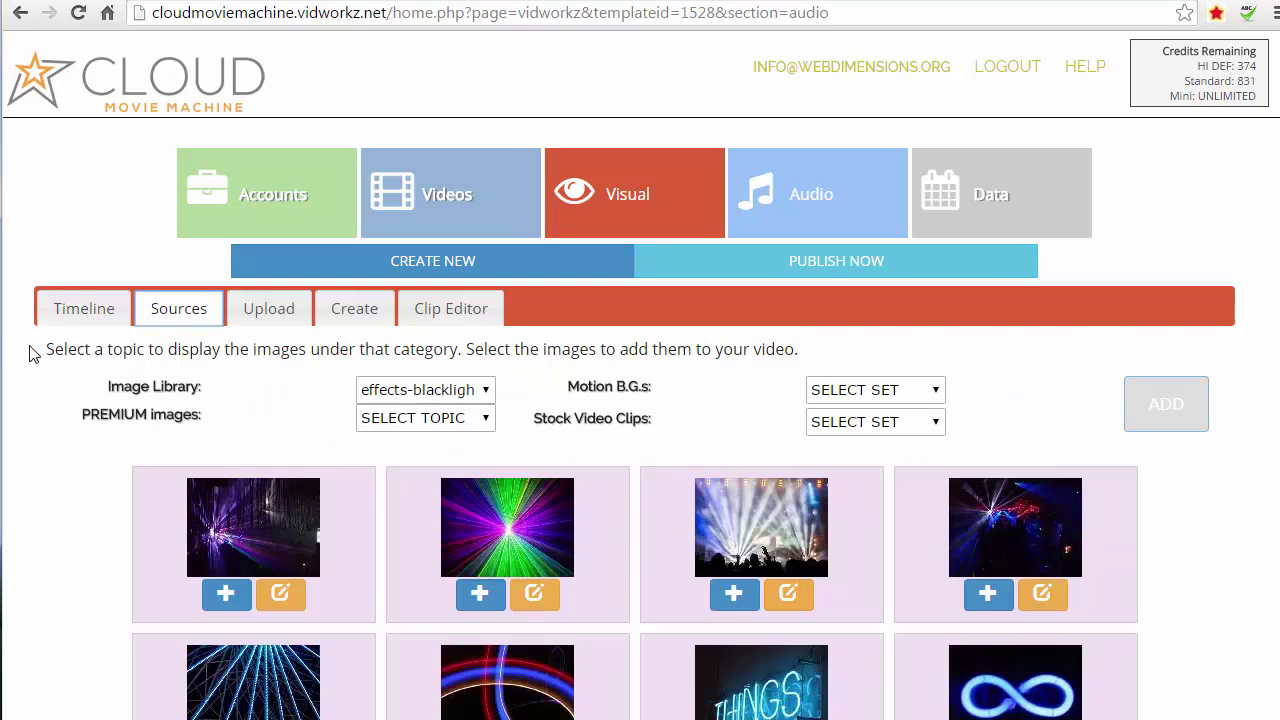
{"action": "left_click", "coordinate": [65, 312]}
{"action": "left_click", "coordinate": [426, 379]}
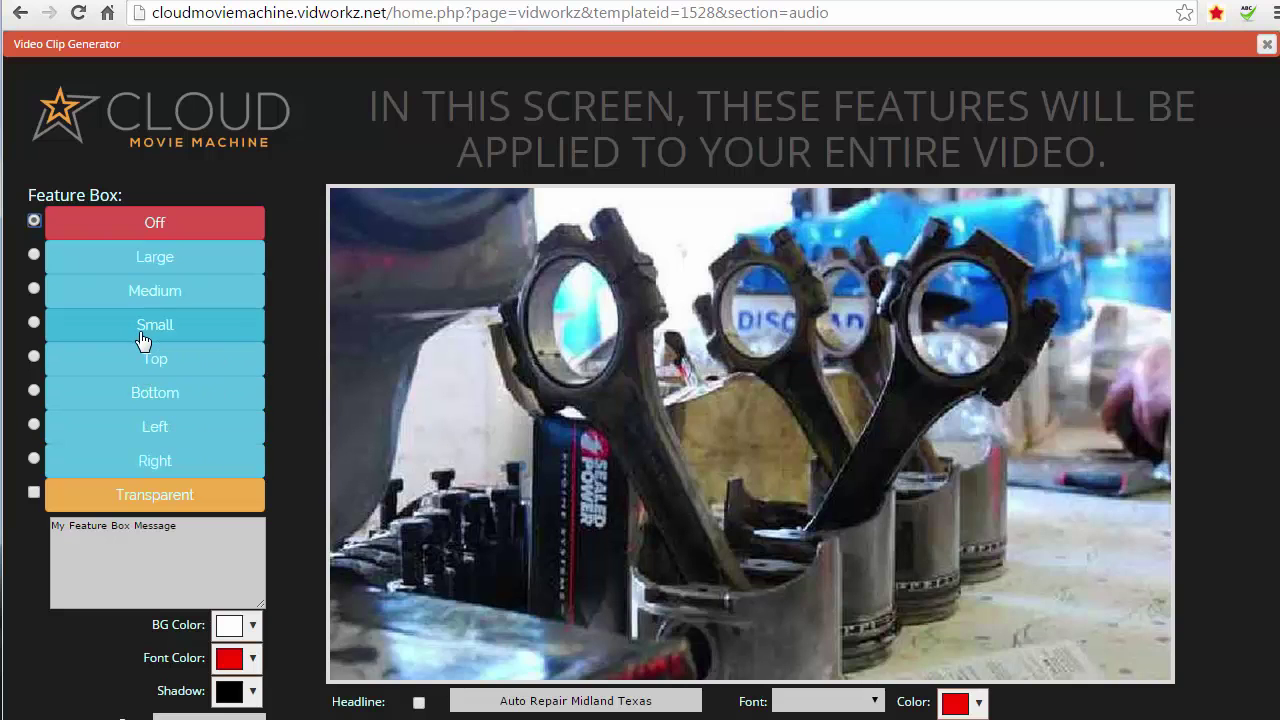
- Make the feature box Small and replace its message with the phone number
{"action": "left_click", "coordinate": [141, 333]}
{"action": "left_click_drag", "start_coordinate": [208, 528], "coordinate": [52, 526]}
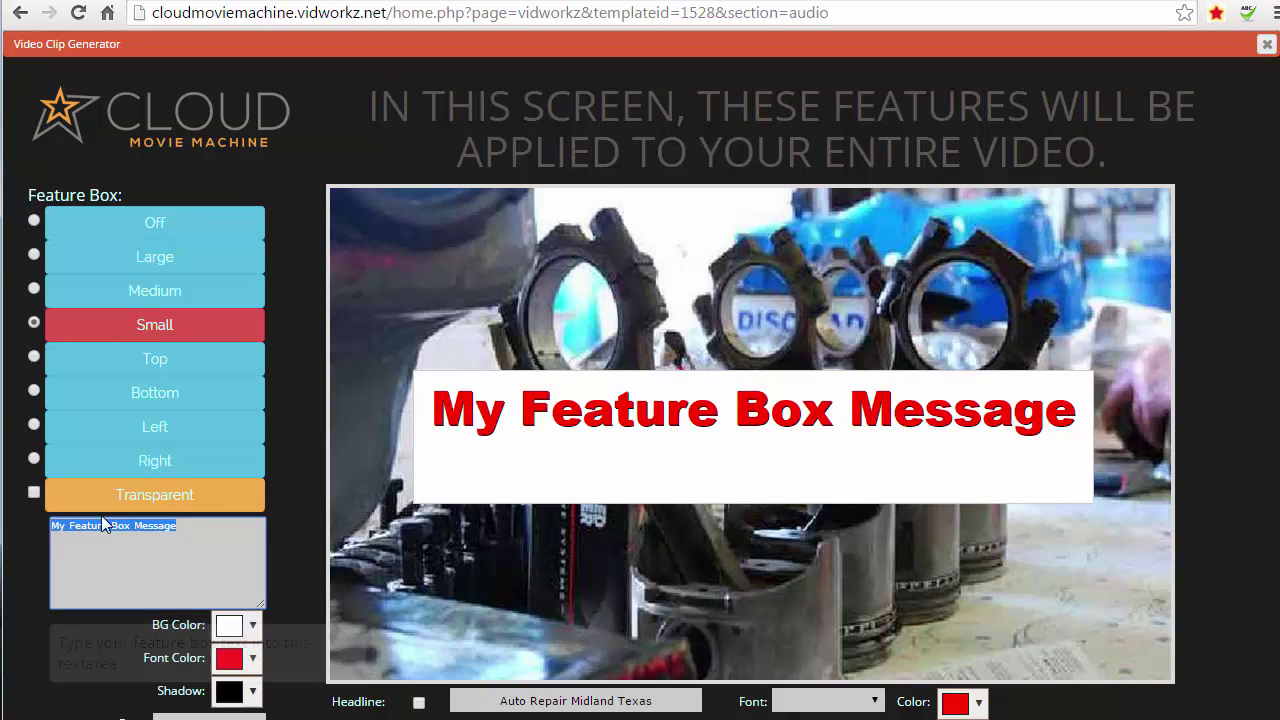
{"action": "type", "text": "(123) "}
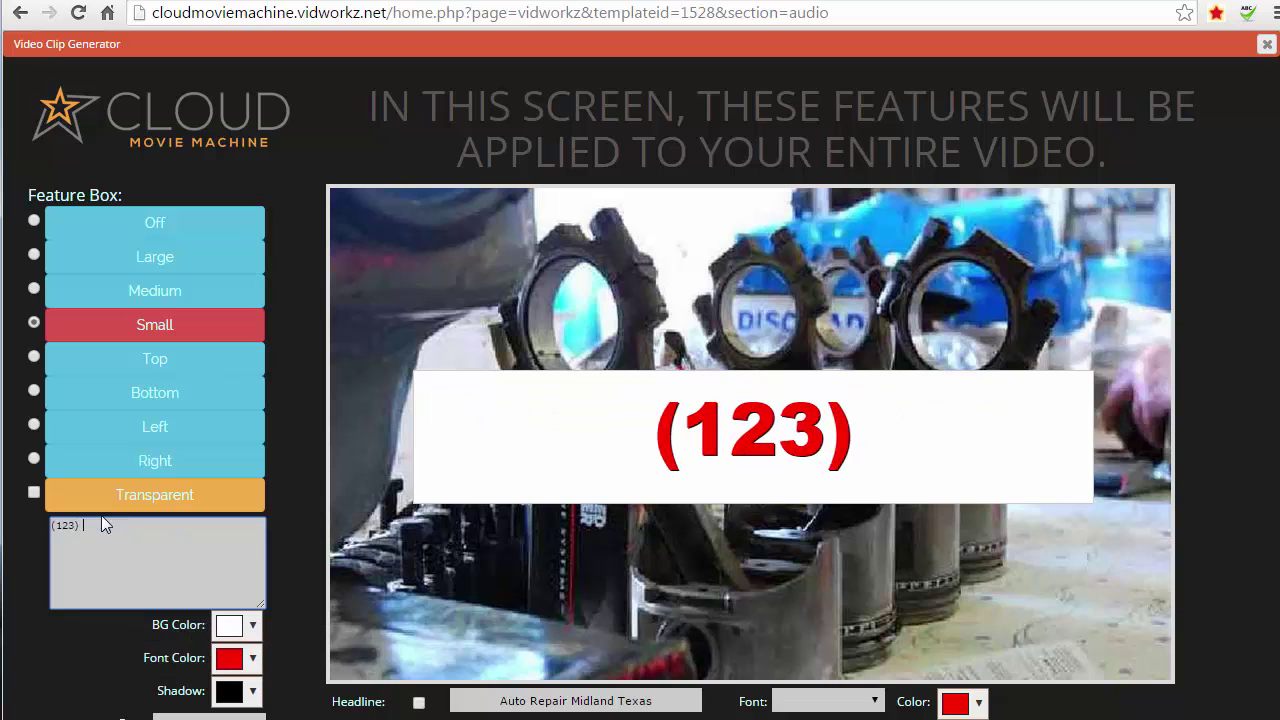
{"action": "type", "text": "456-7890"}
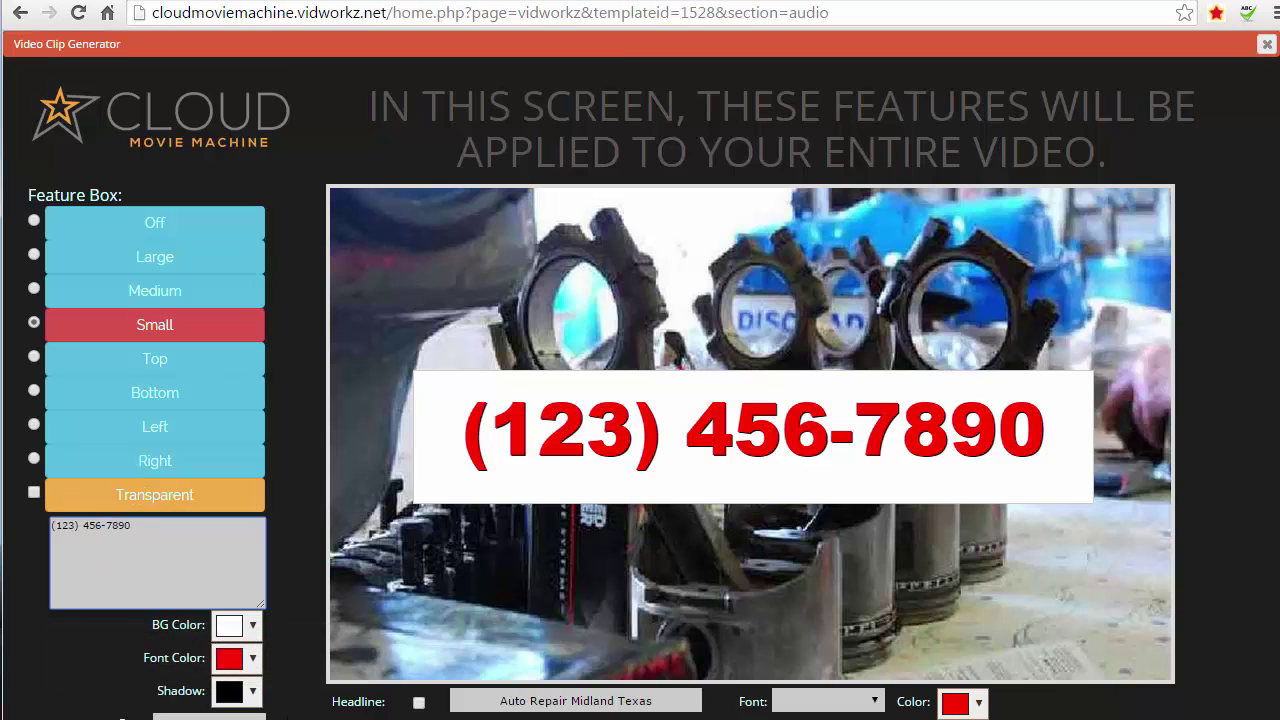
{"action": "left_click", "coordinate": [576, 719]}
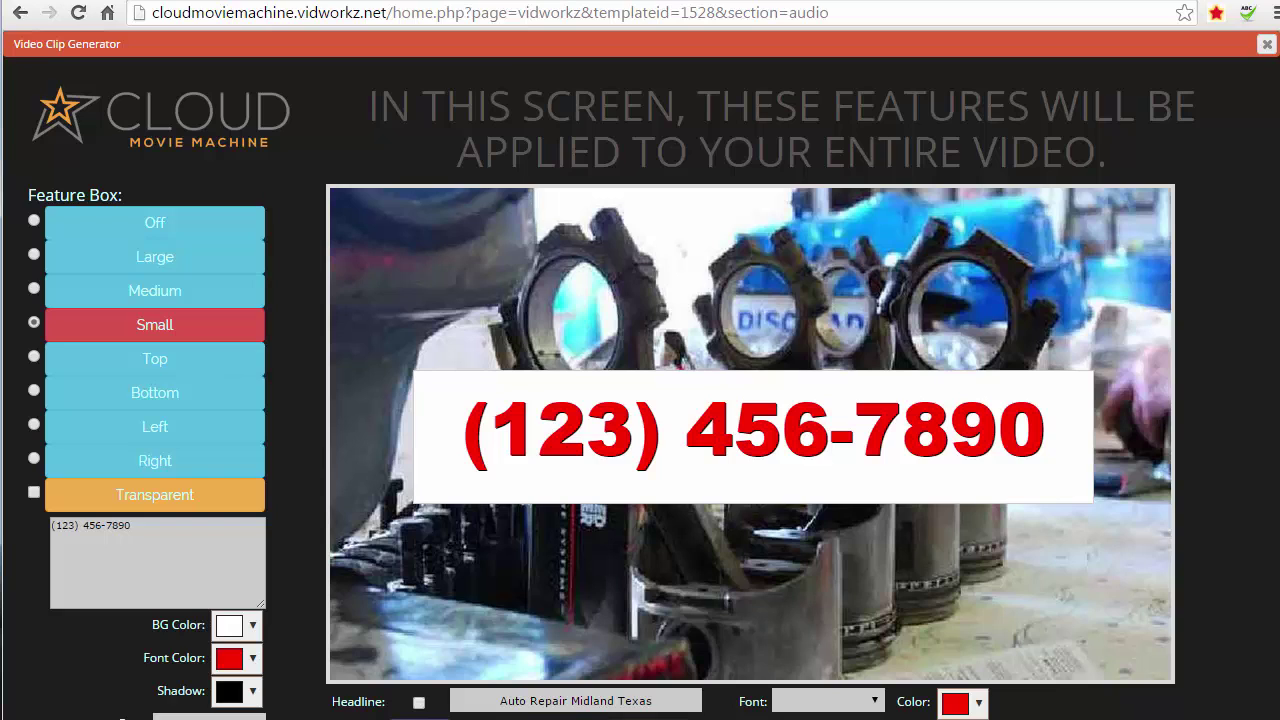
- Show the website URL and turn on the Auto Repair Midland Texas headline in cyan
{"action": "type", "text": "http://www.supremeautorepair.com"}
{"action": "left_click", "coordinate": [981, 712]}
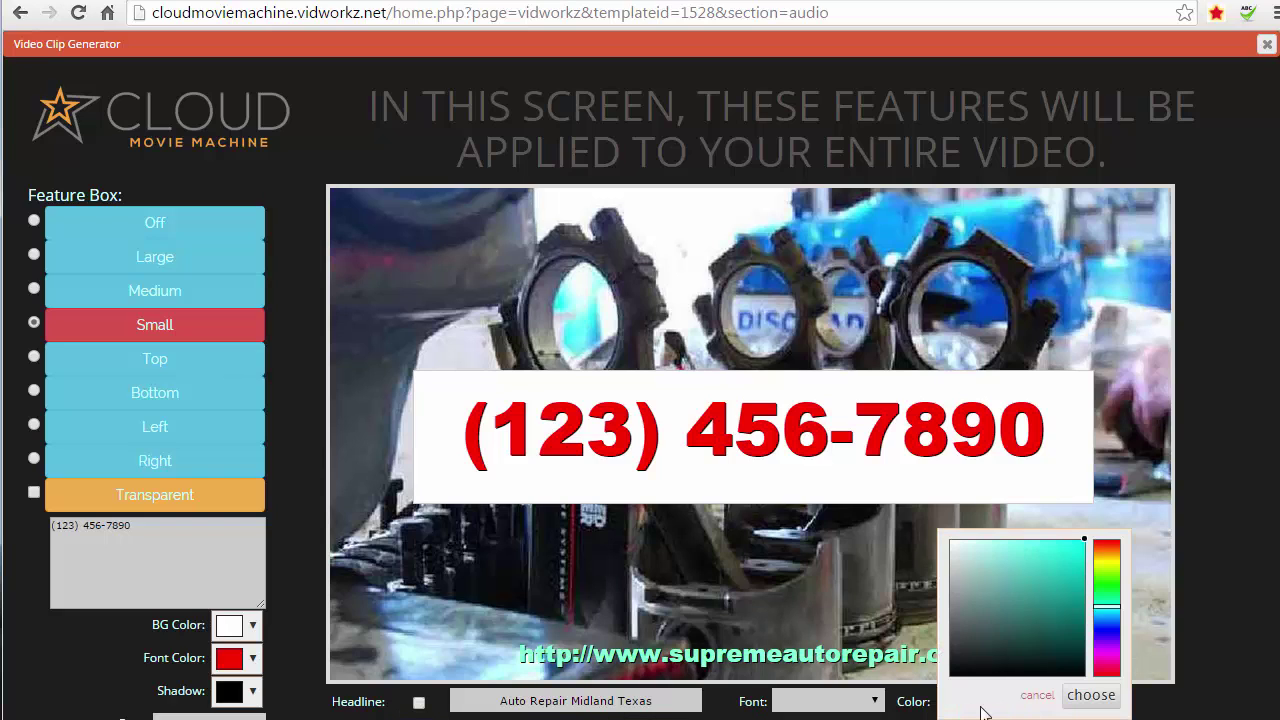
{"action": "left_click", "coordinate": [1105, 567]}
{"action": "left_click", "coordinate": [1091, 695]}
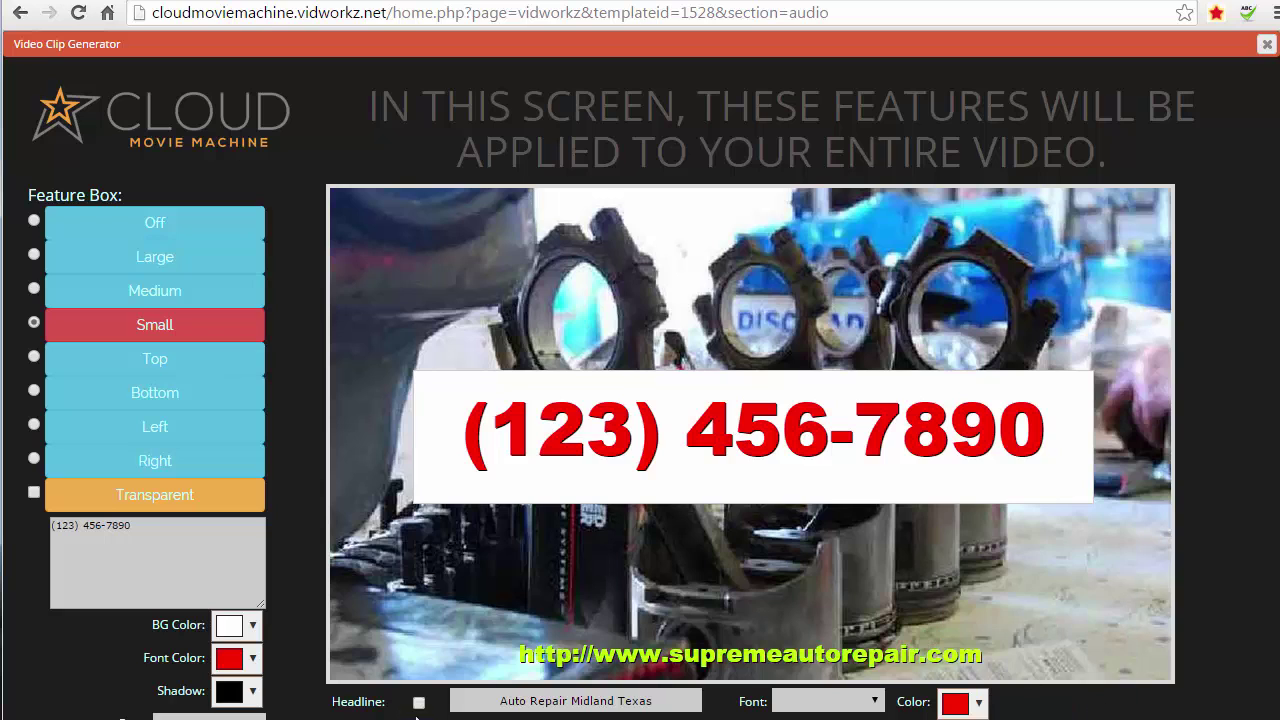
{"action": "left_click", "coordinate": [420, 705]}
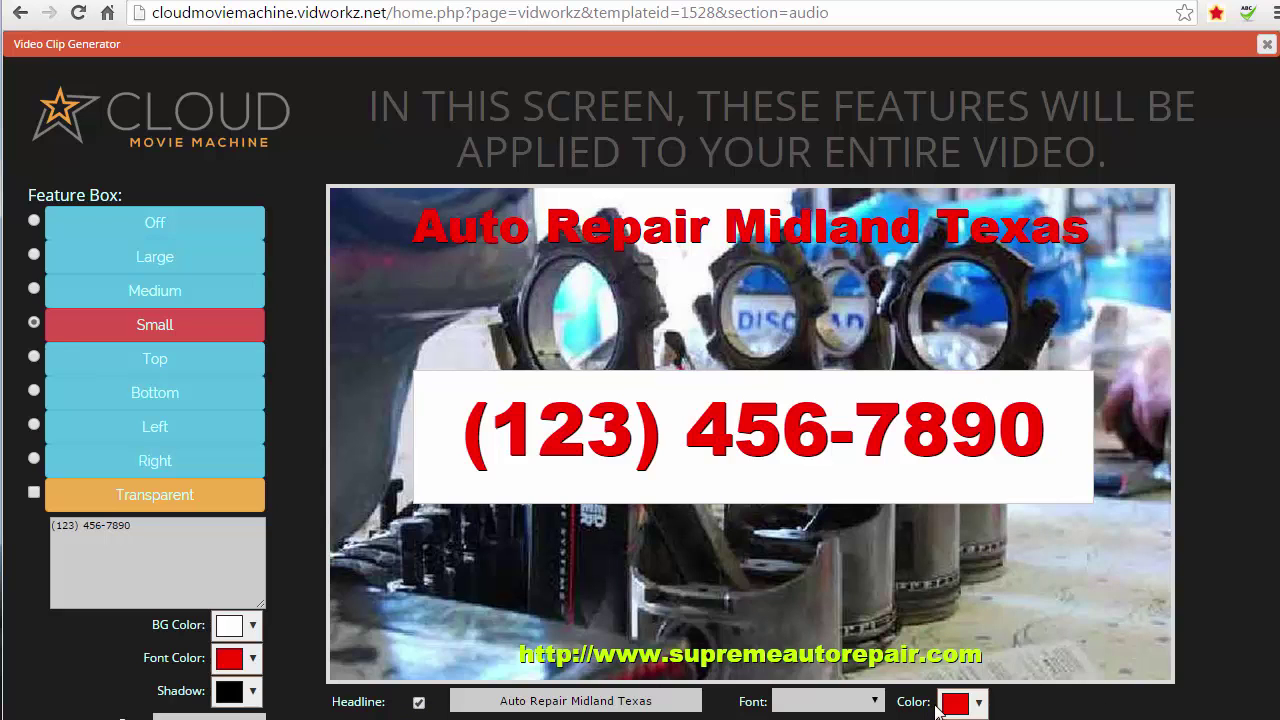
{"action": "left_click", "coordinate": [962, 710]}
{"action": "left_click", "coordinate": [1106, 579]}
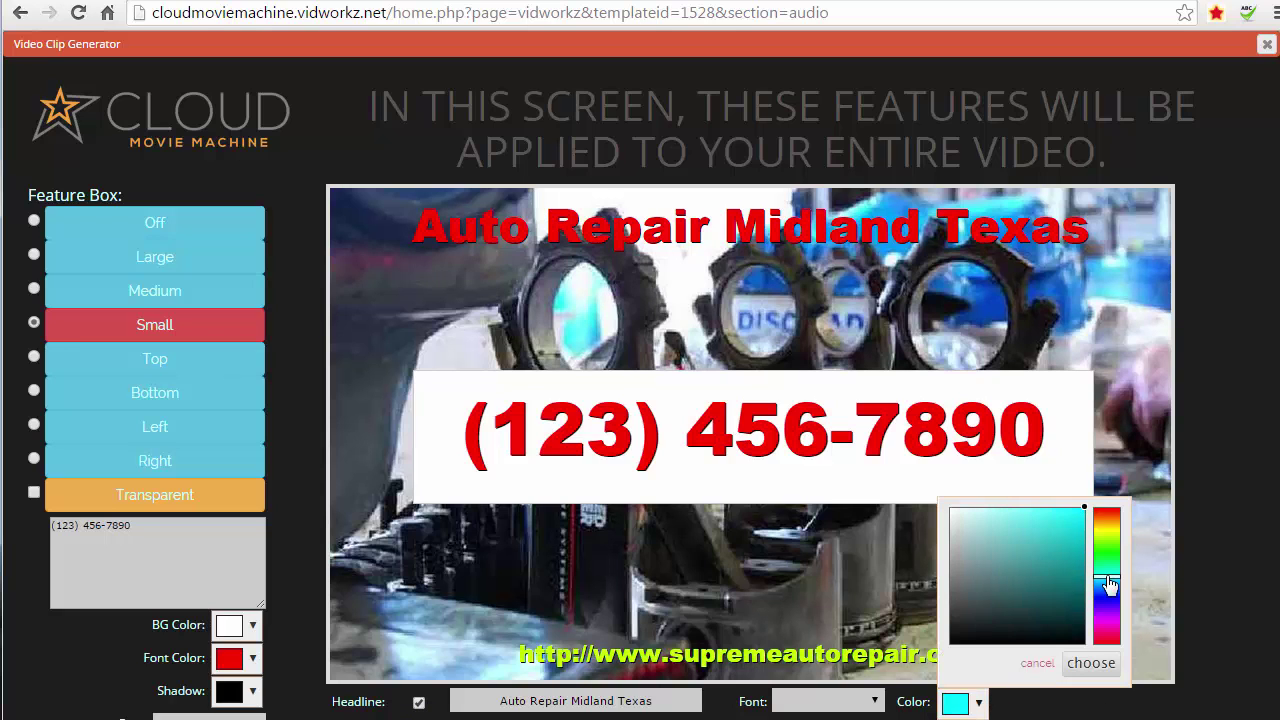
{"action": "left_click", "coordinate": [1084, 664]}
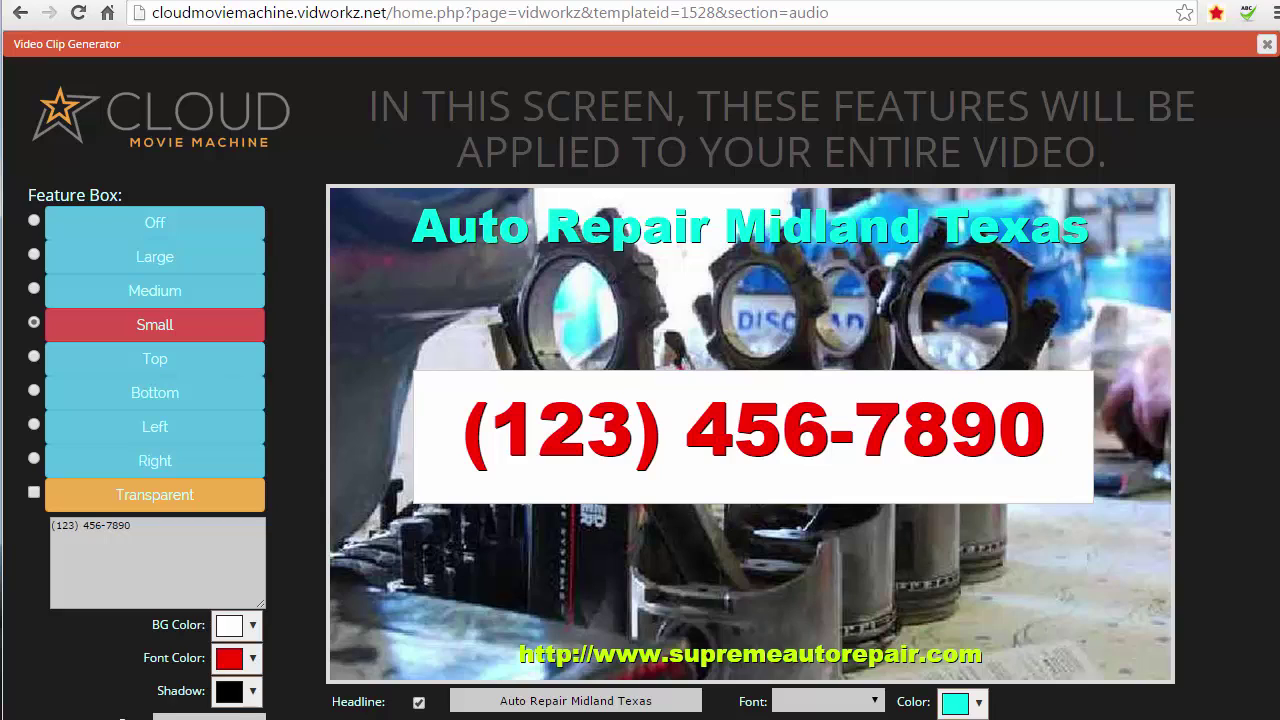
- Save the feature options and return to the video's timeline
{"action": "scroll", "coordinate": [860, 640], "scroll_direction": "down", "scroll_amount": 3}
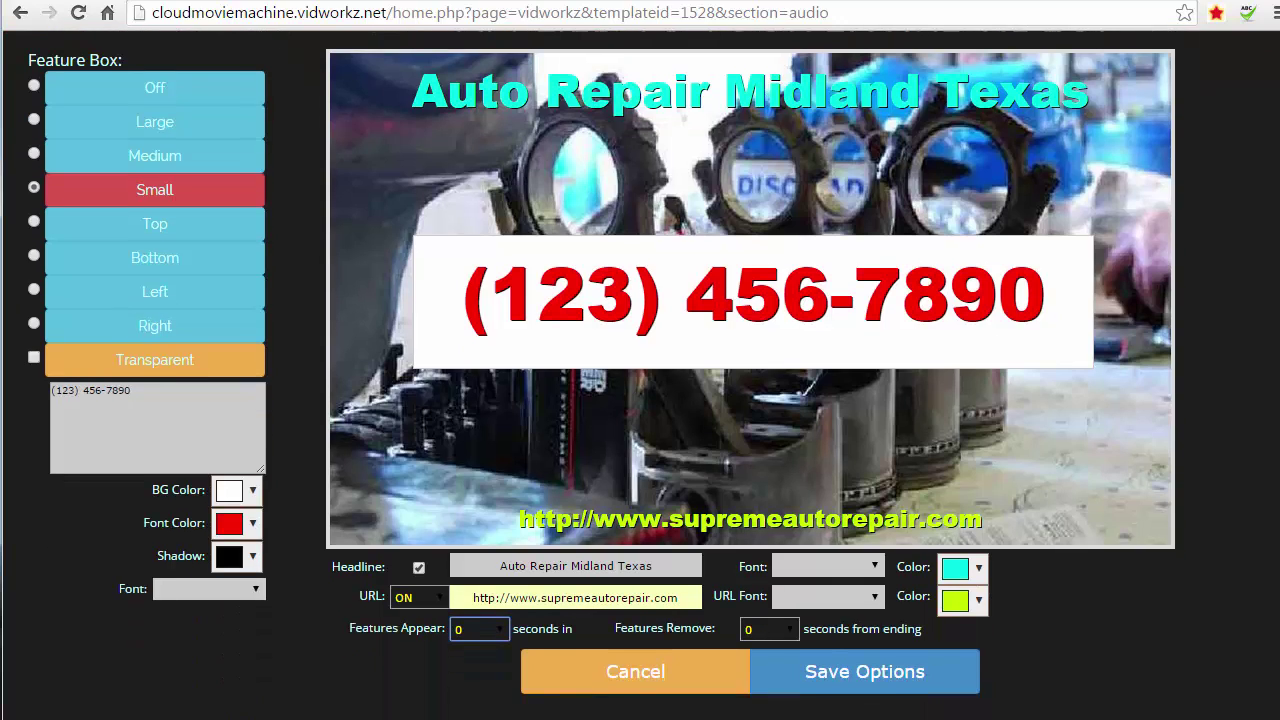
{"action": "left_click", "coordinate": [862, 640]}
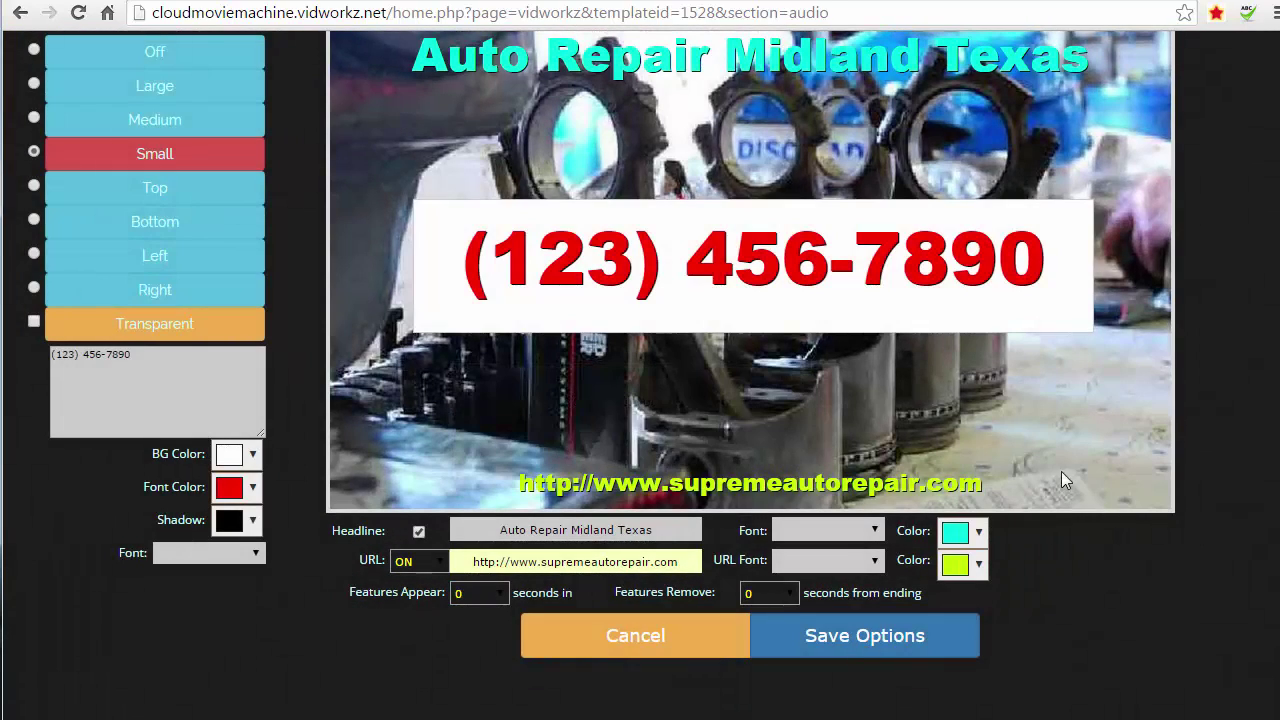
{"action": "left_click", "coordinate": [628, 636]}
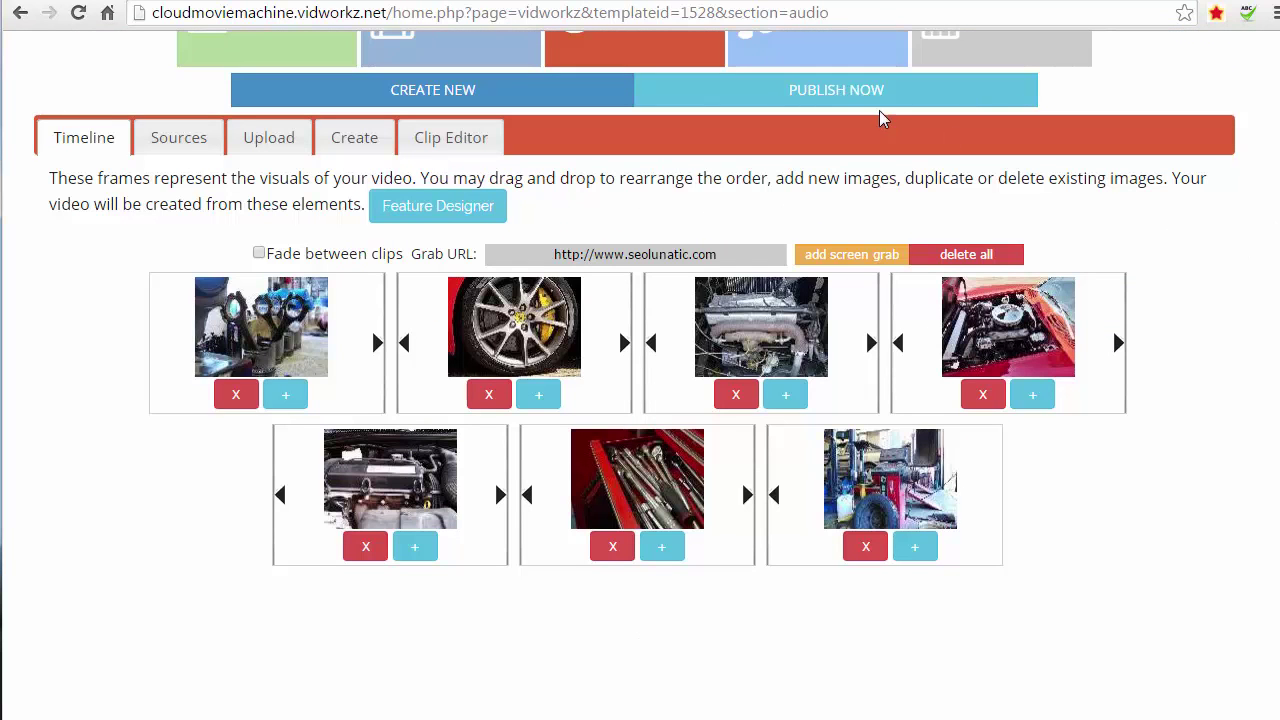
- Open the publish panel and generate a preview of the video
{"action": "left_click", "coordinate": [757, 103]}
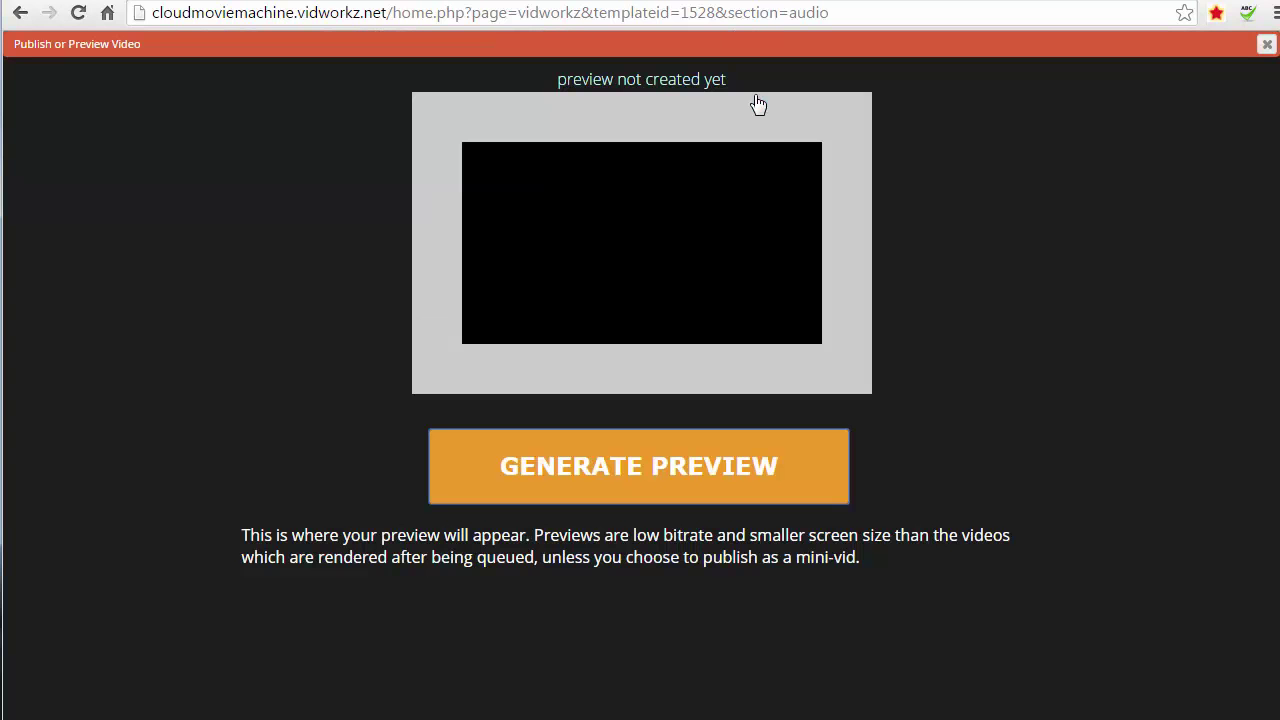
{"action": "left_click", "coordinate": [578, 454]}
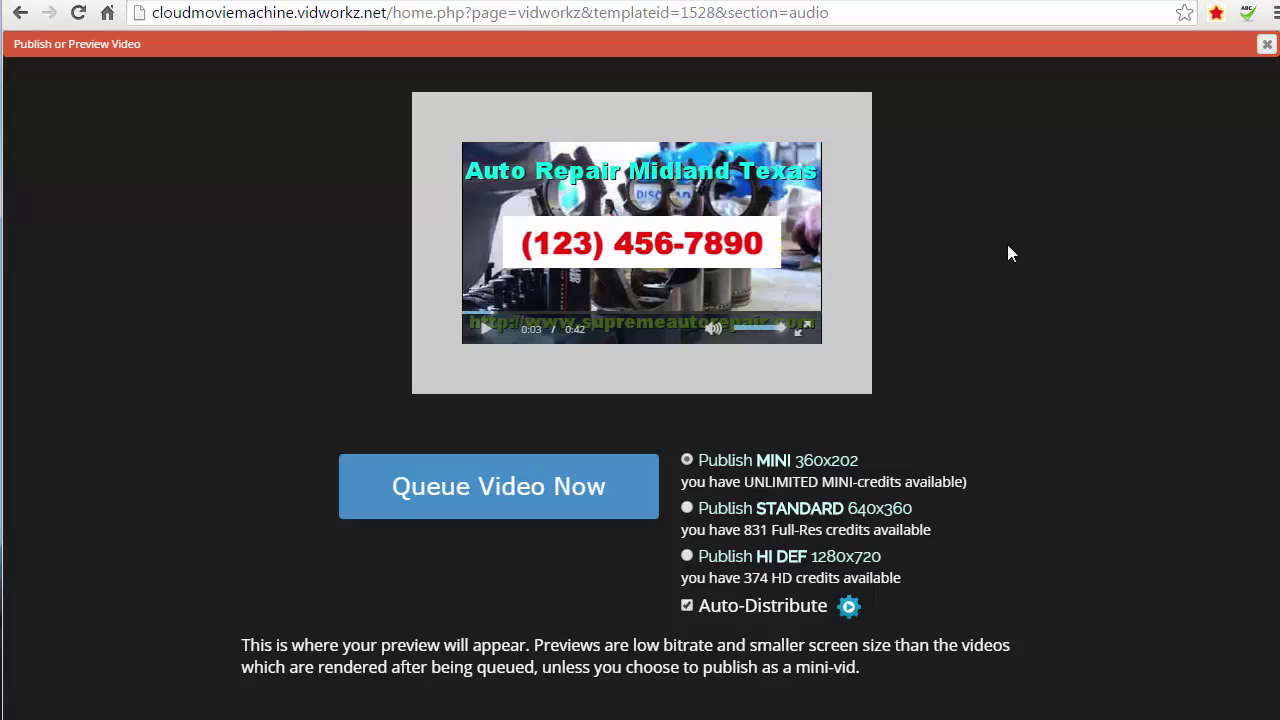
{"action": "left_click", "coordinate": [490, 325]}
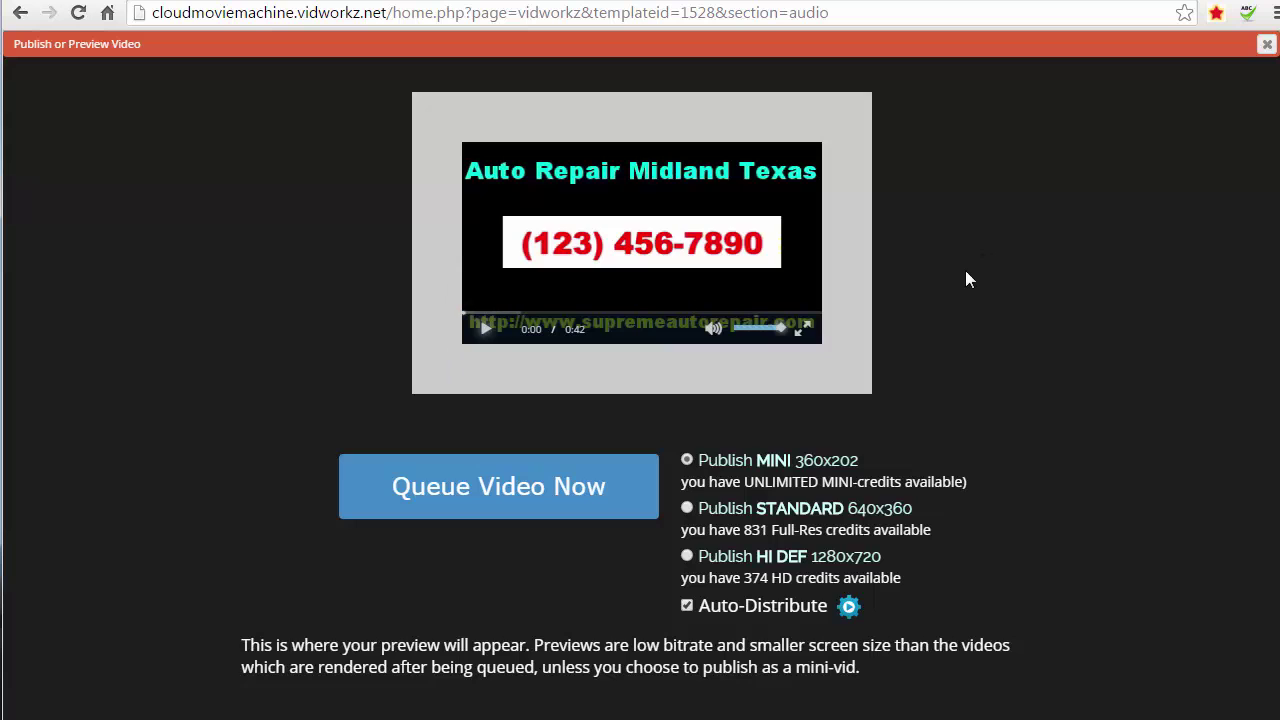
{"action": "left_click", "coordinate": [485, 330]}
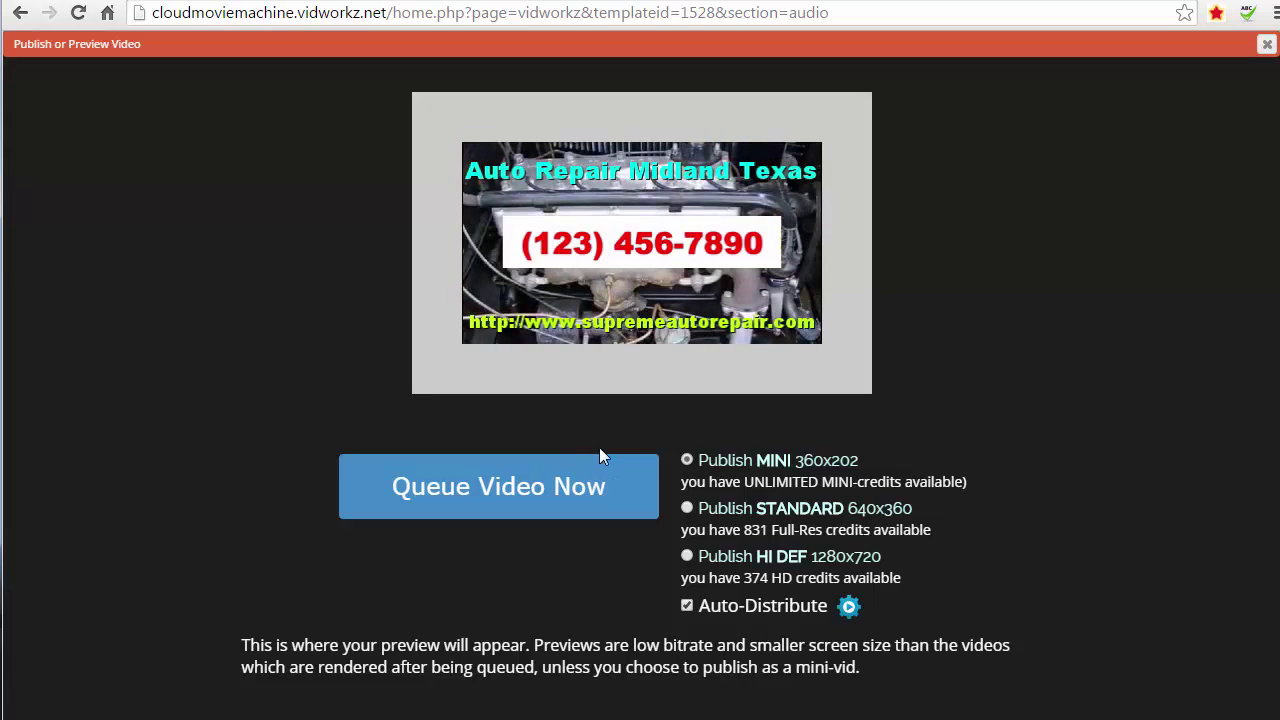
{"action": "mouse_move", "coordinate": [467, 266]}
{"action": "left_click", "coordinate": [483, 332]}
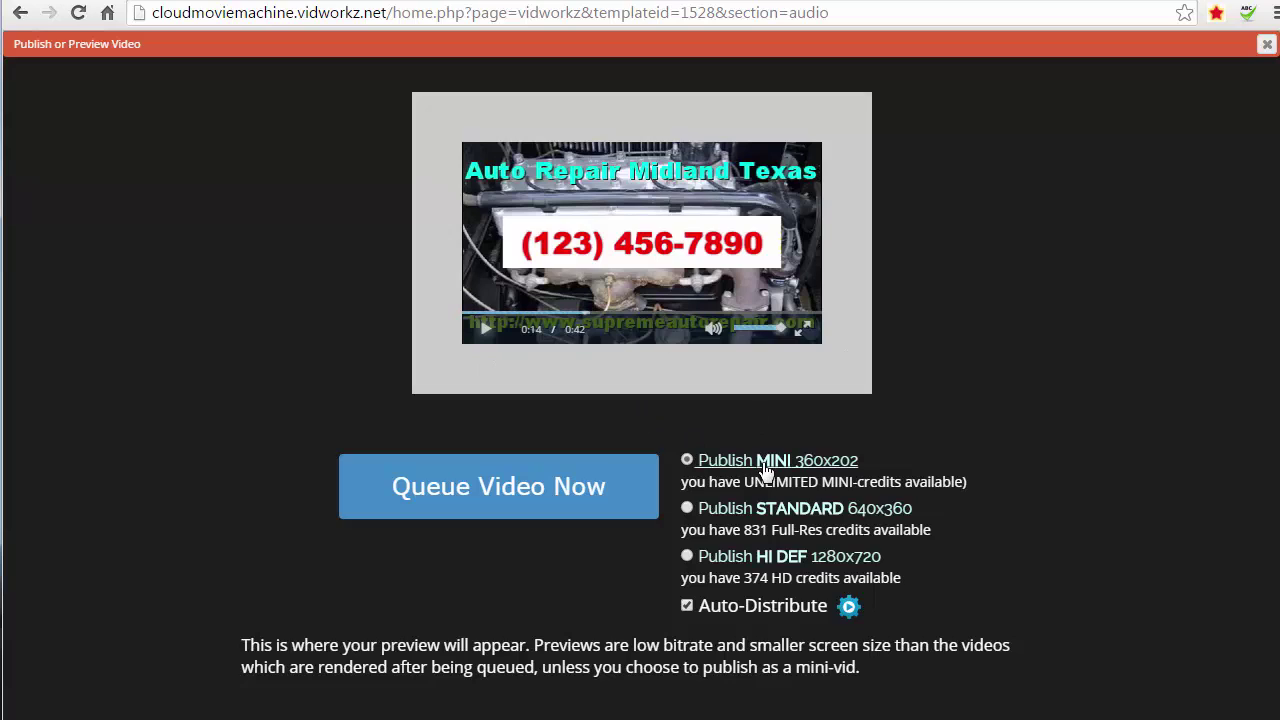
- Choose HI DEF 1280x720 publishing and queue the video for rendering
{"action": "left_click", "coordinate": [688, 558]}
{"action": "left_click", "coordinate": [469, 489]}
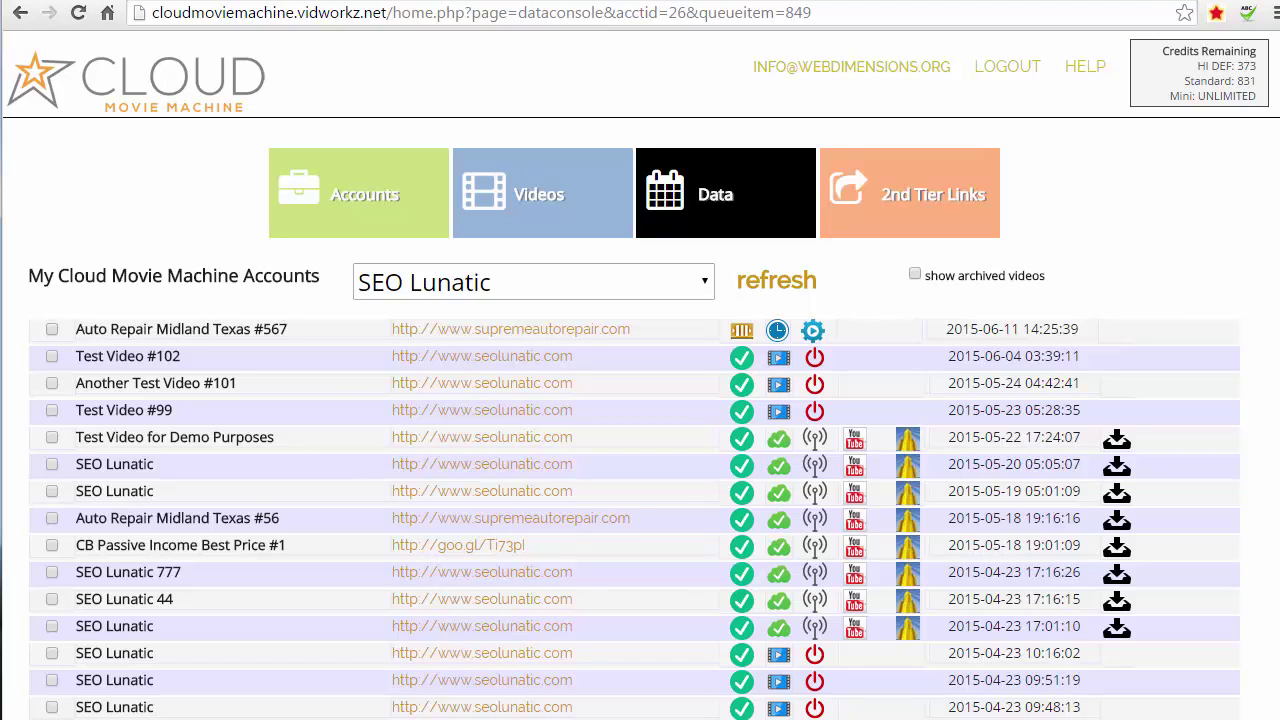
- Refresh the Data console to update the queue status of Auto Repair Midland Texas #567
{"action": "left_click", "coordinate": [782, 283]}
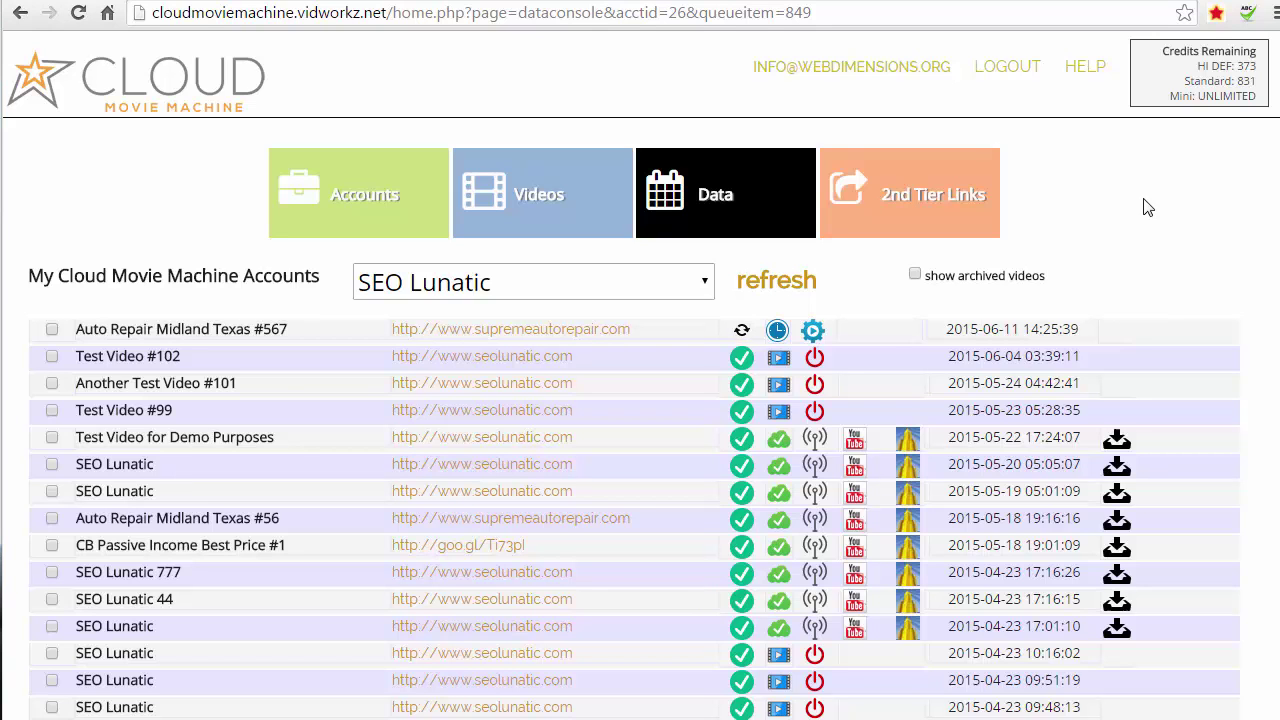
- Refresh the list and open the rendered Auto Repair Midland Texas #567 video
{"action": "left_click", "coordinate": [754, 285]}
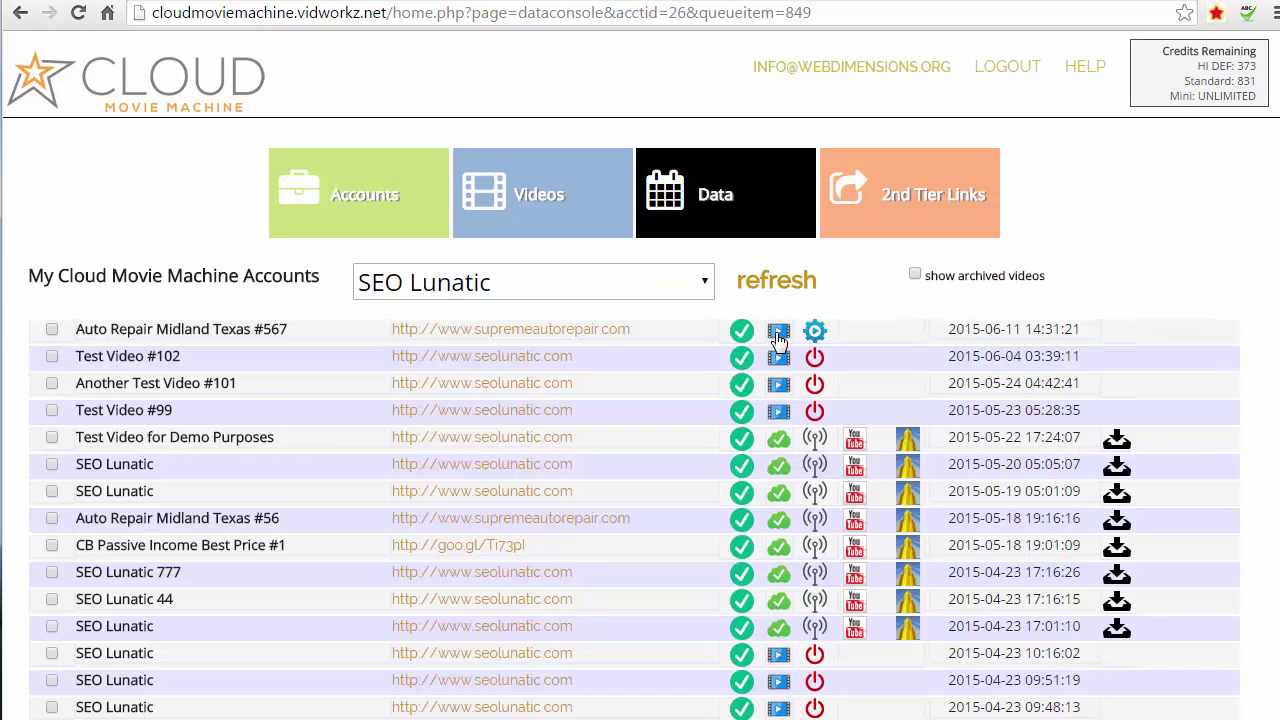
{"action": "left_click", "coordinate": [777, 333]}
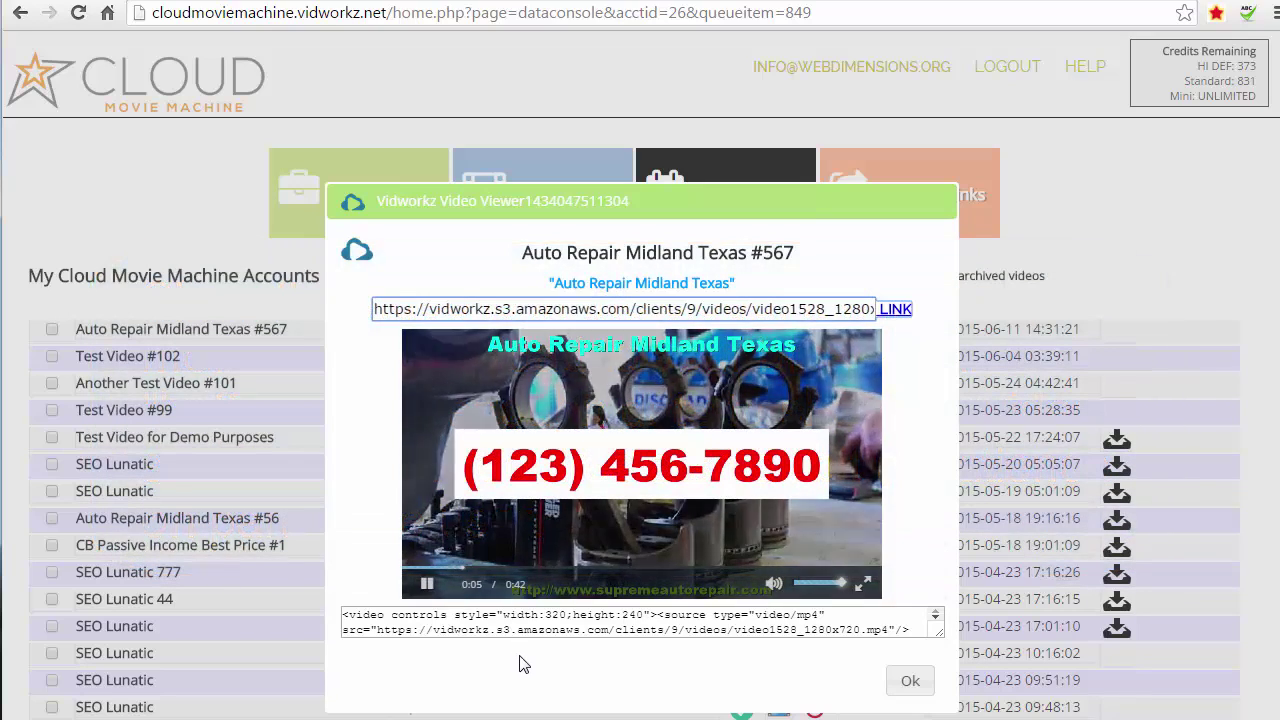
- Pause playback and save the video's direct link as video1528_1280x720.mp4
{"action": "left_click", "coordinate": [427, 583]}
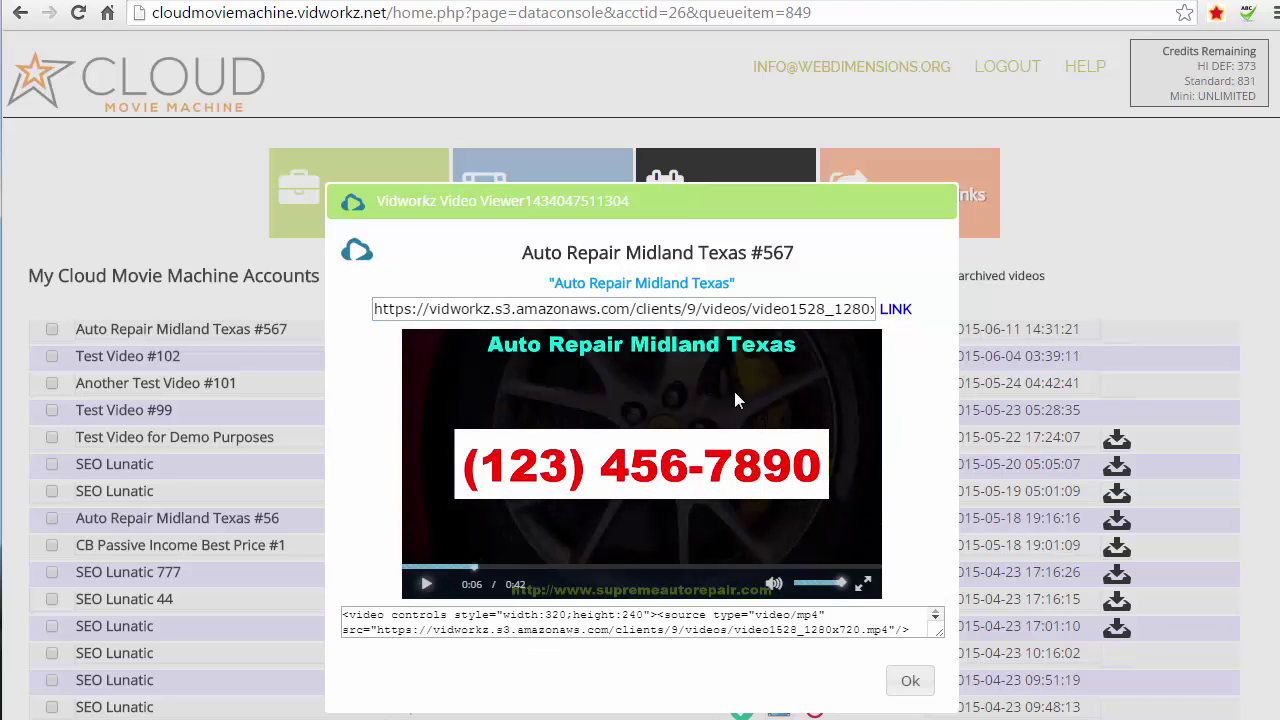
{"action": "left_click", "coordinate": [836, 309]}
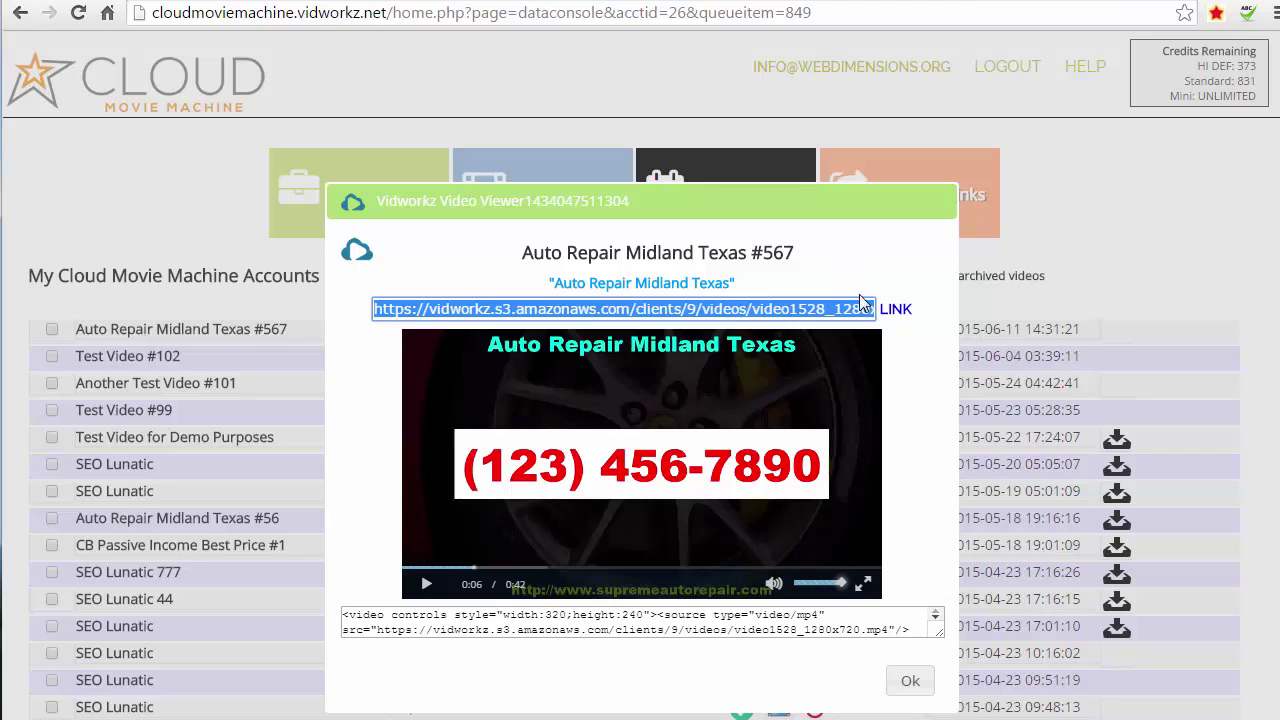
{"action": "right_click", "coordinate": [889, 309]}
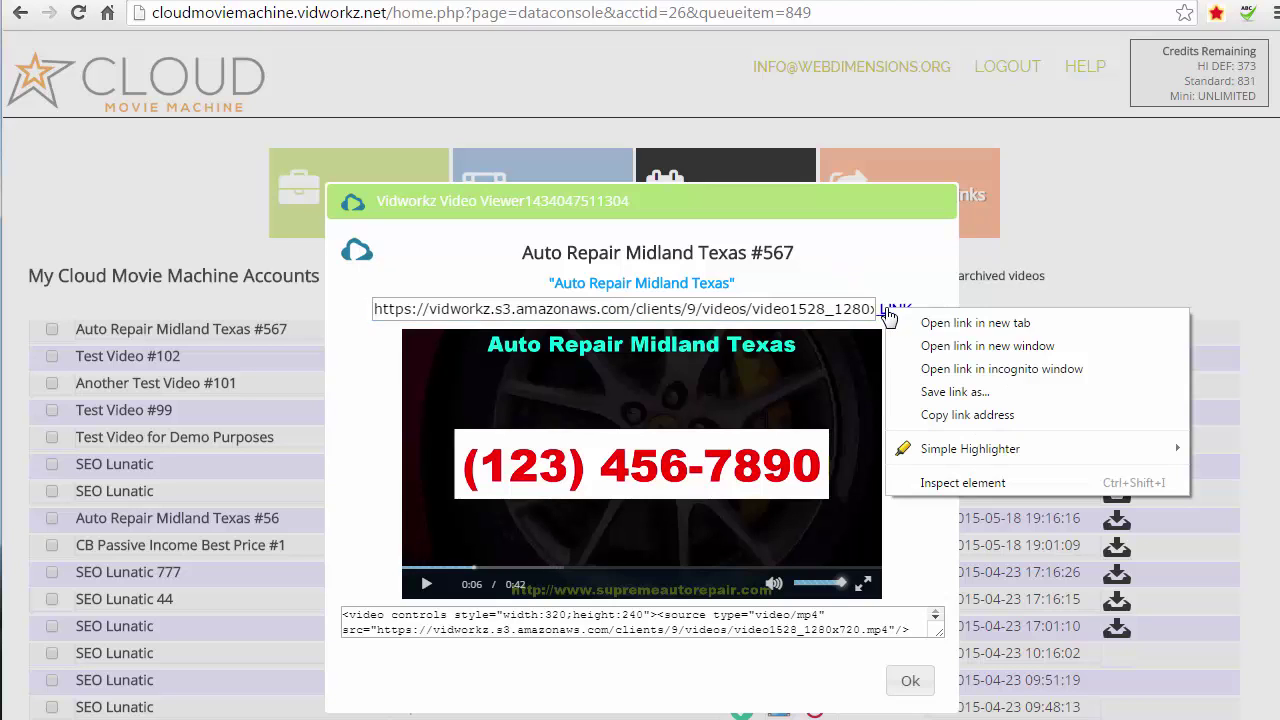
{"action": "left_click", "coordinate": [935, 392]}
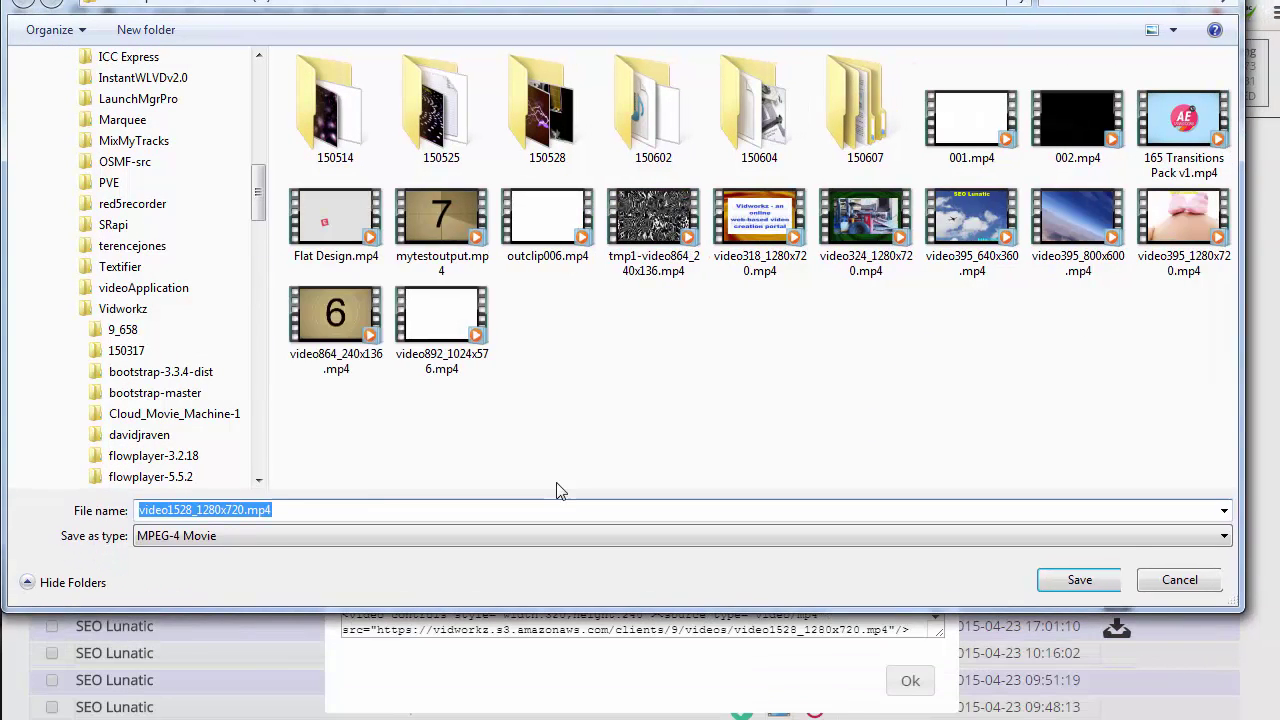
{"action": "left_click", "coordinate": [141, 511]}
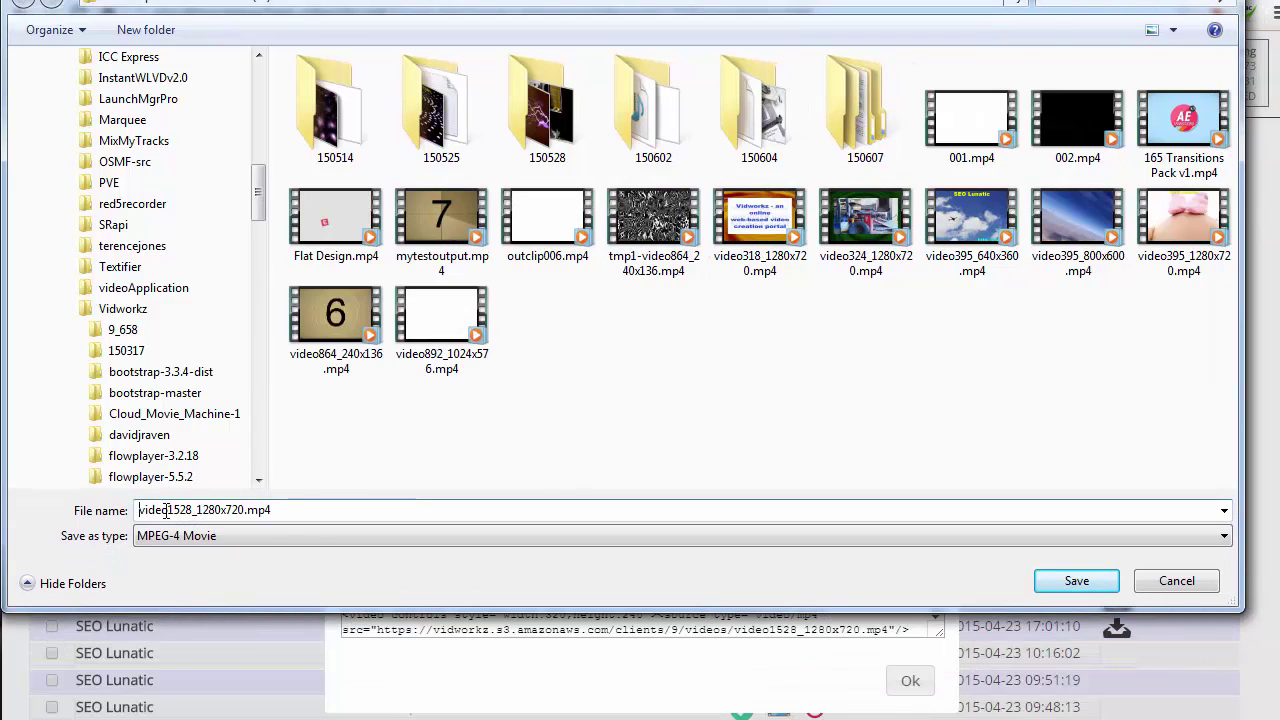
{"action": "left_click_drag", "start_coordinate": [197, 510], "coordinate": [242, 508]}
{"action": "left_click", "coordinate": [388, 465]}
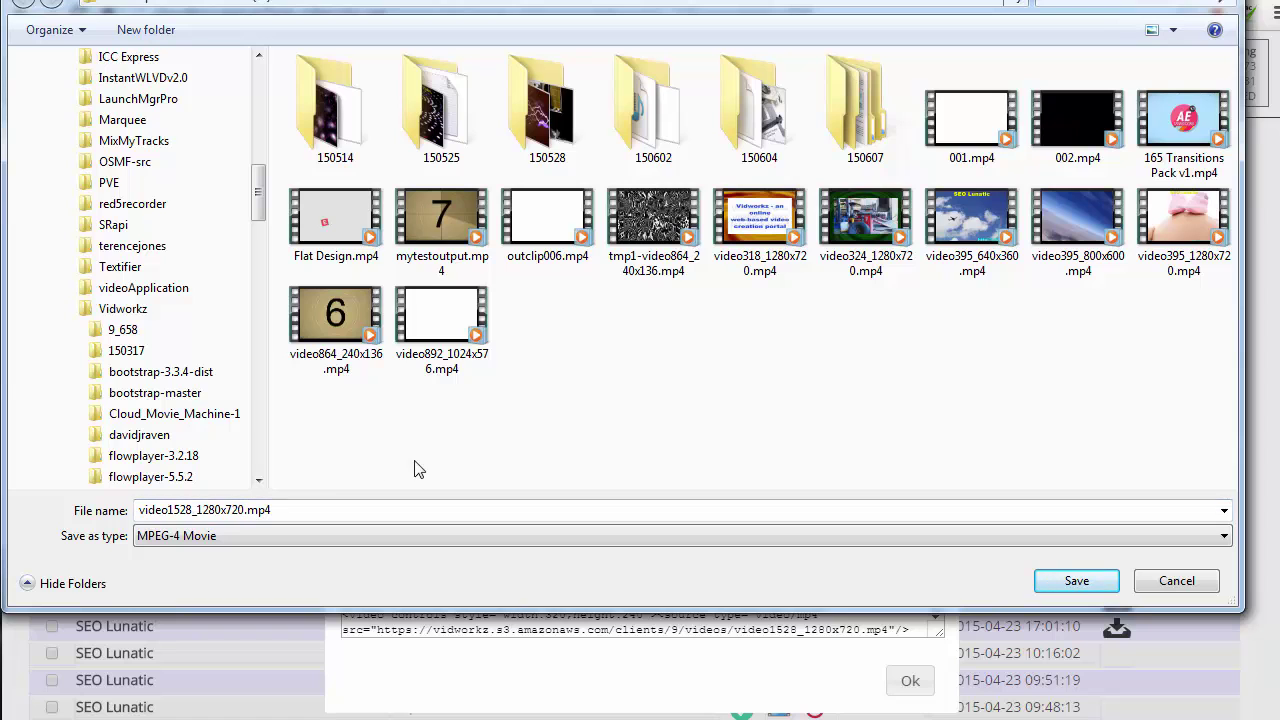
- Cancel the file save, select the embed code, and close the video viewer
{"action": "left_click", "coordinate": [1178, 588]}
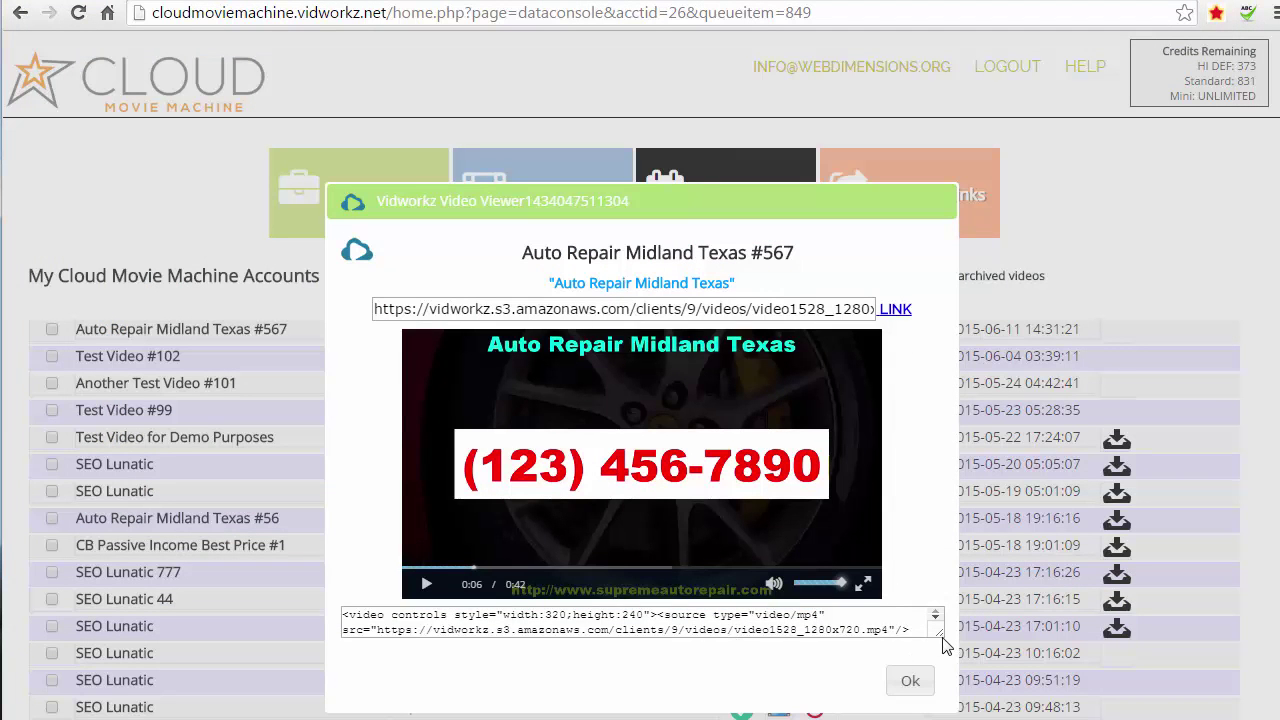
{"action": "mouse_move", "coordinate": [939, 633]}
{"action": "left_mouse_down"}
{"action": "mouse_move", "coordinate": [950, 658]}
{"action": "mouse_move", "coordinate": [946, 644]}
{"action": "left_mouse_up"}
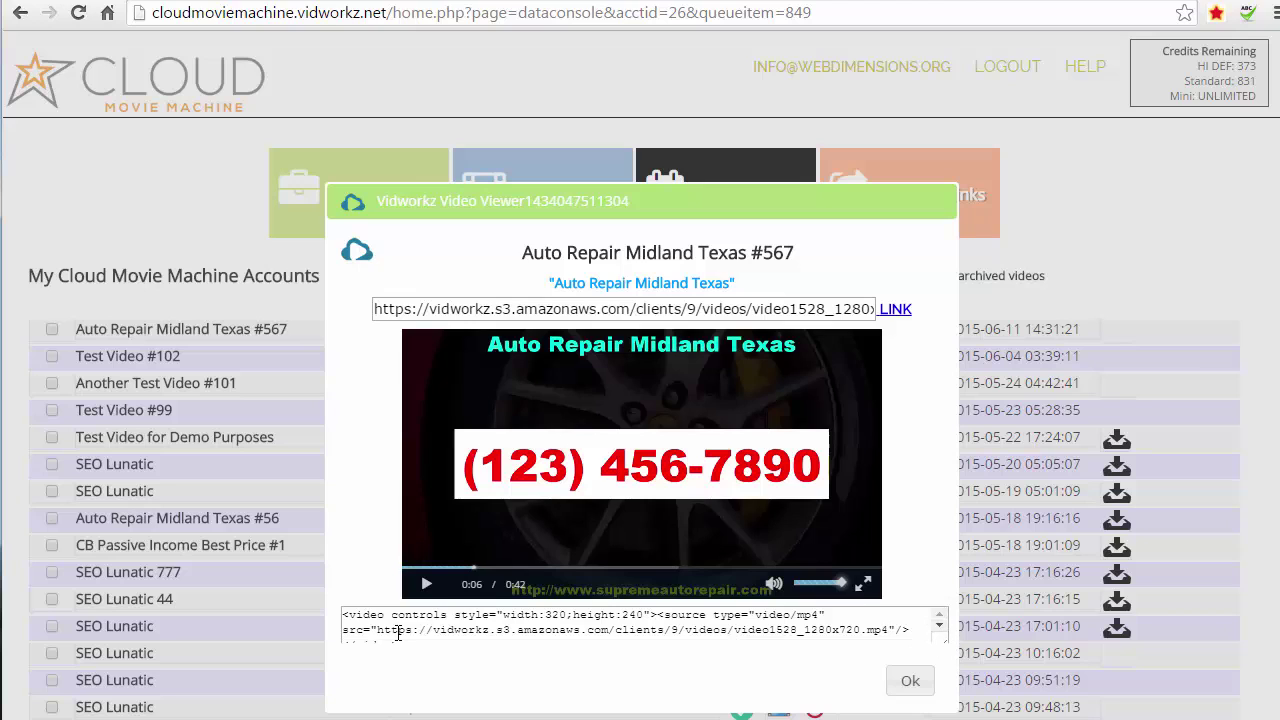
{"action": "left_click_drag", "start_coordinate": [340, 620], "coordinate": [950, 608]}
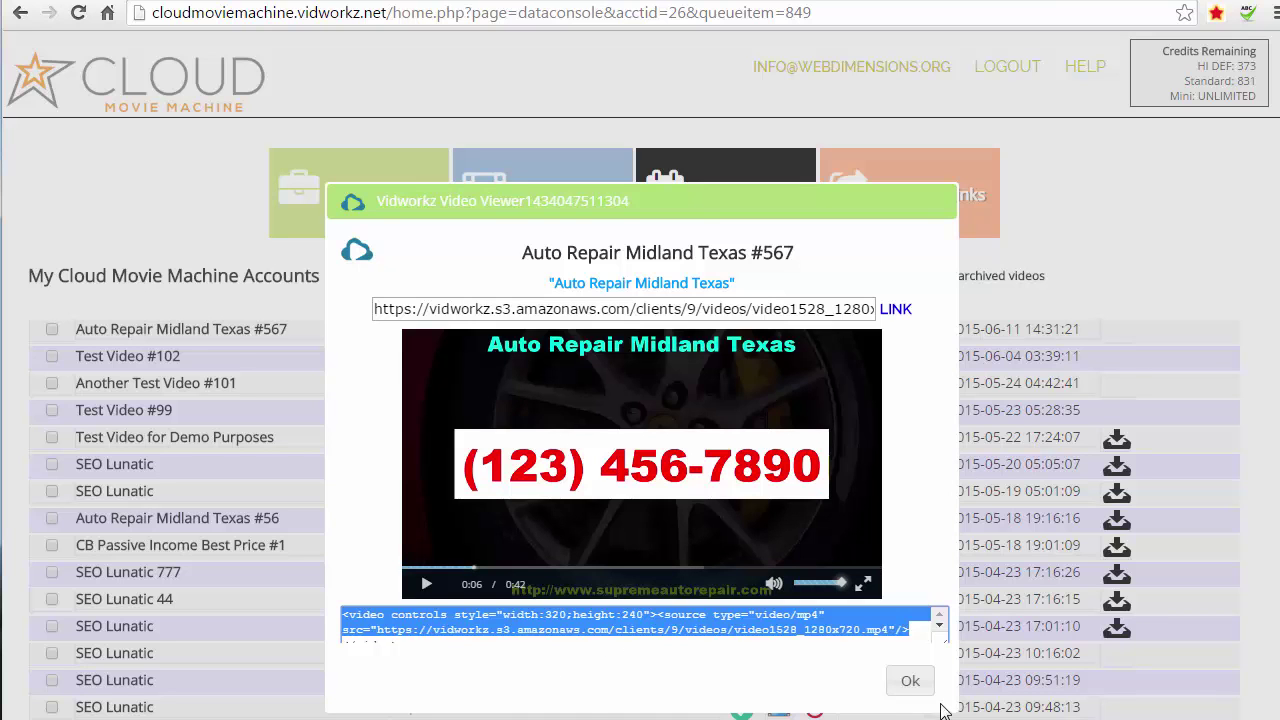
{"action": "left_click", "coordinate": [909, 679]}
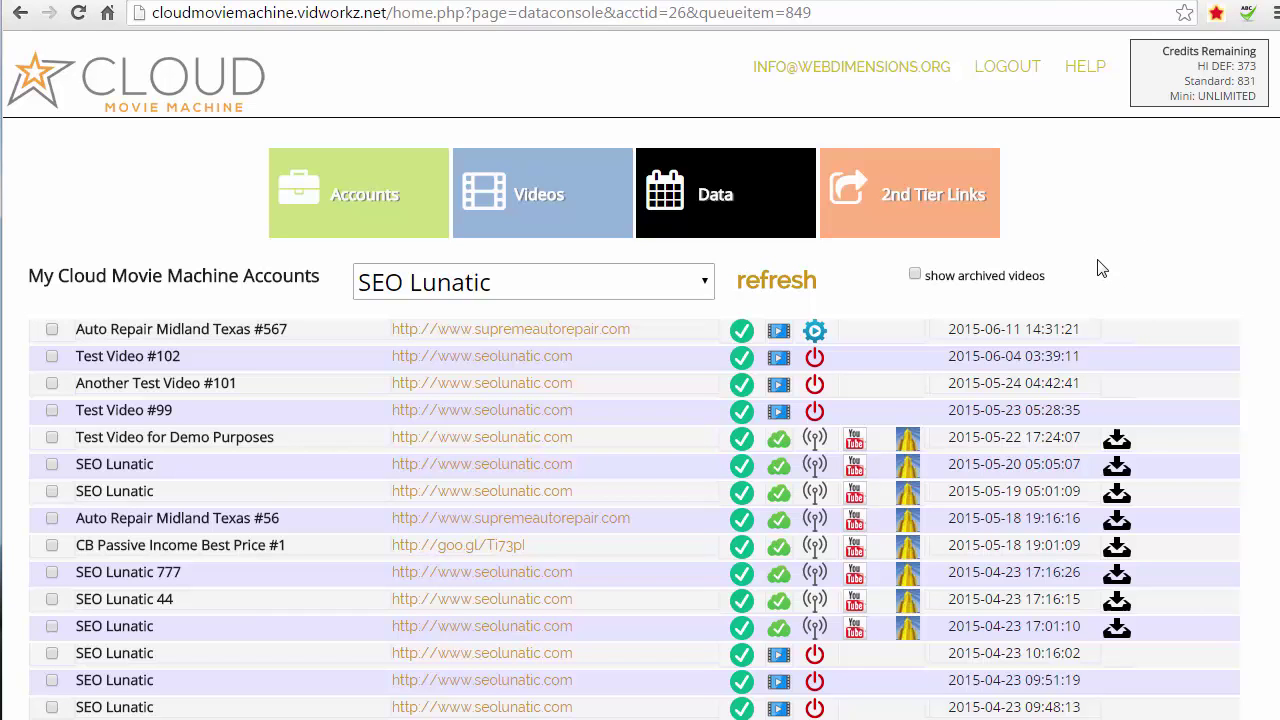
- Refresh the list and open the YouTube details for Auto Repair Midland Texas #567
{"action": "left_click", "coordinate": [768, 284]}
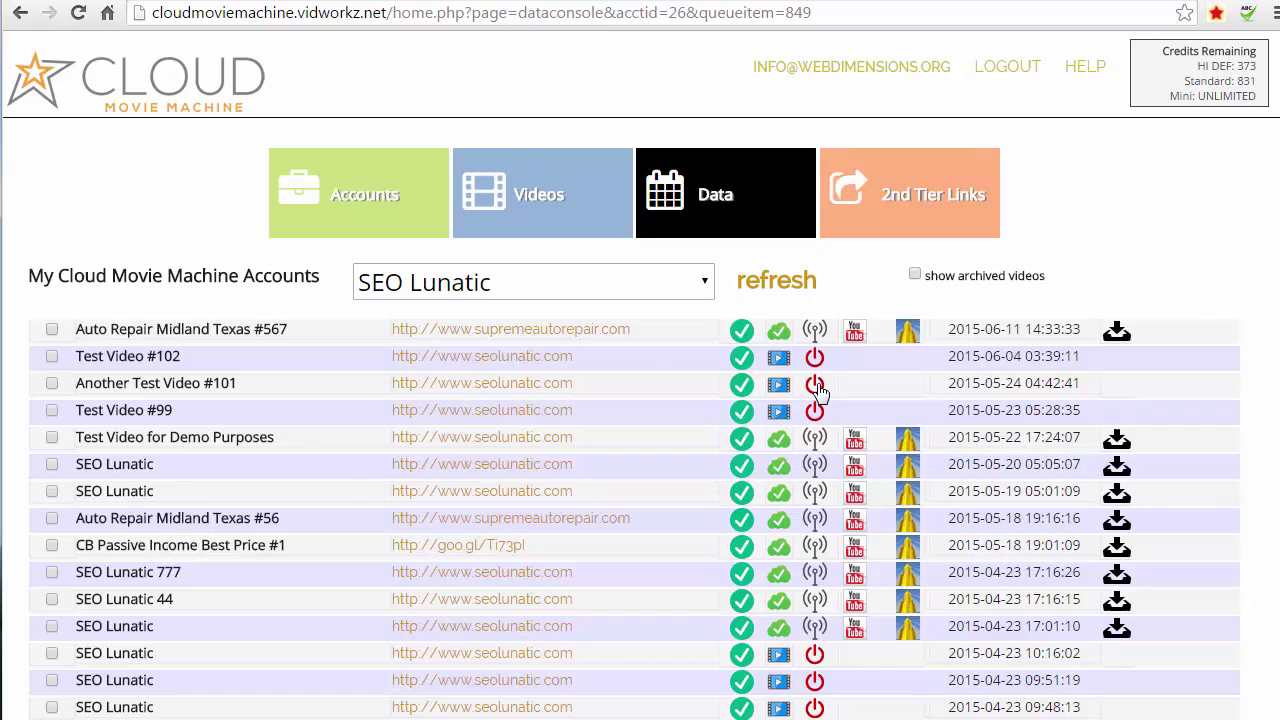
{"action": "left_click", "coordinate": [854, 333]}
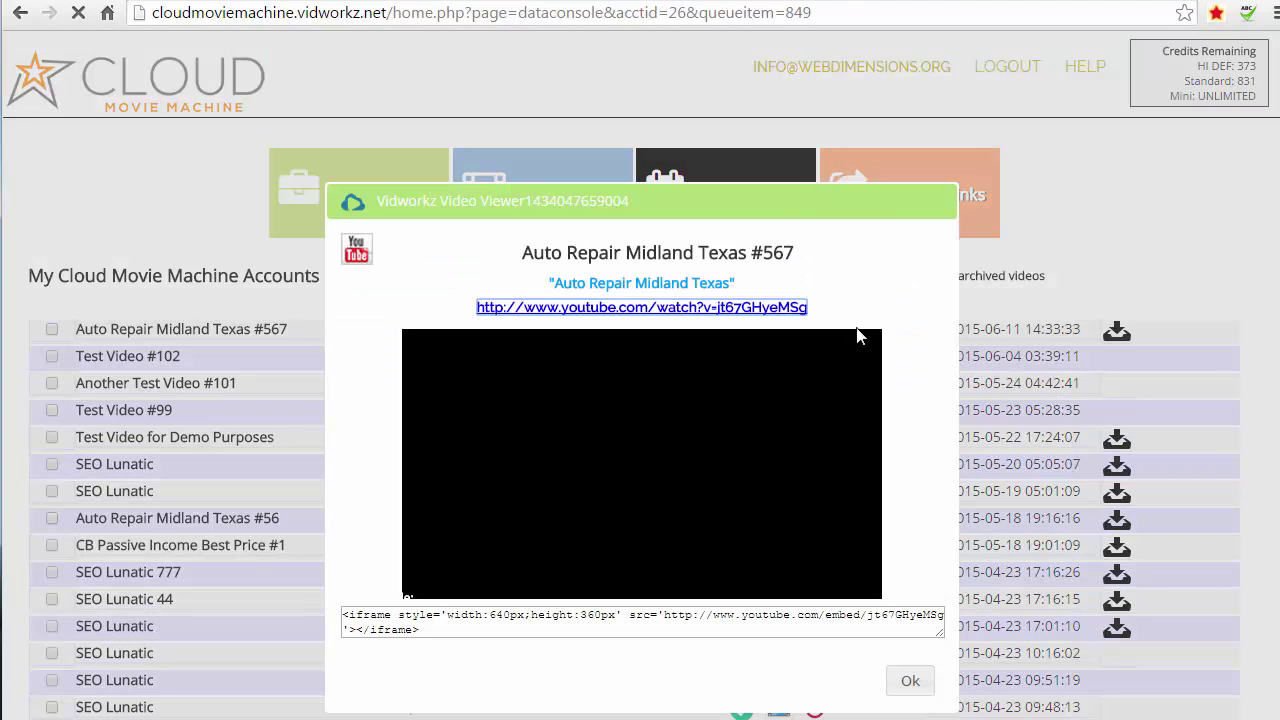
{"action": "left_click_drag", "start_coordinate": [766, 206], "coordinate": [667, 61]}
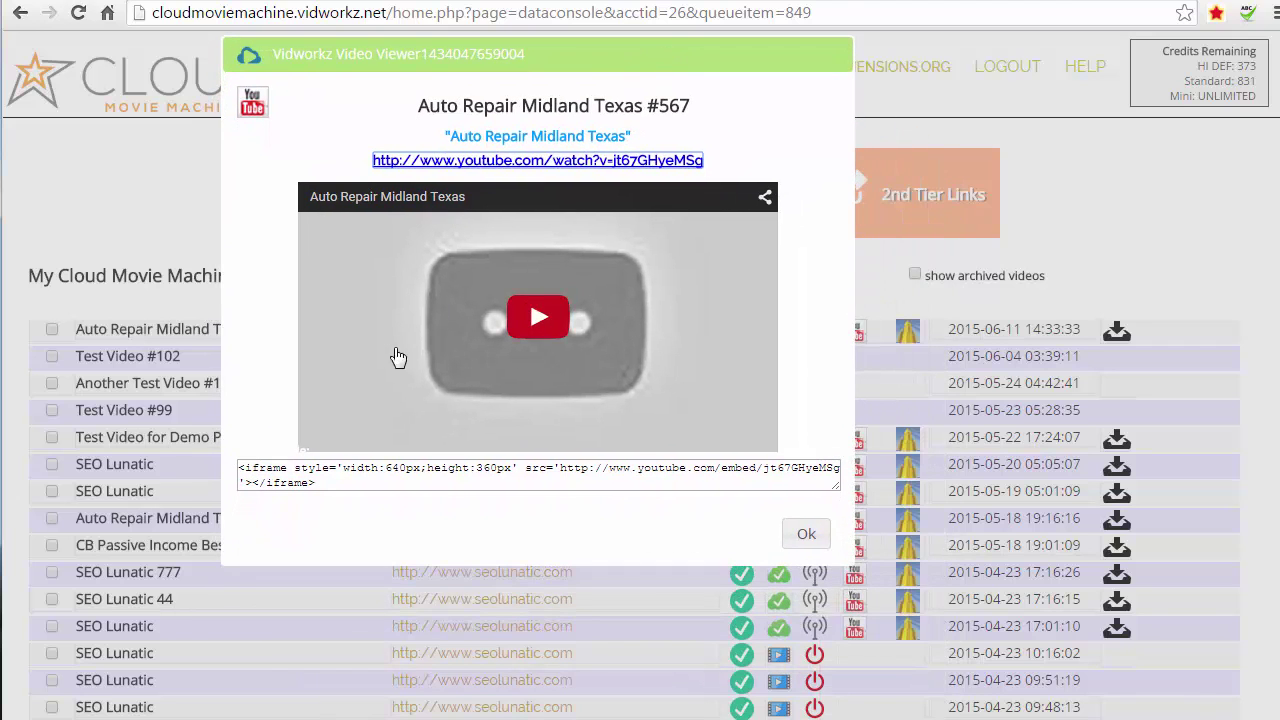
- Play and pause the preview, open its YouTube link in a new tab, and close the viewer
{"action": "left_click", "coordinate": [538, 320]}
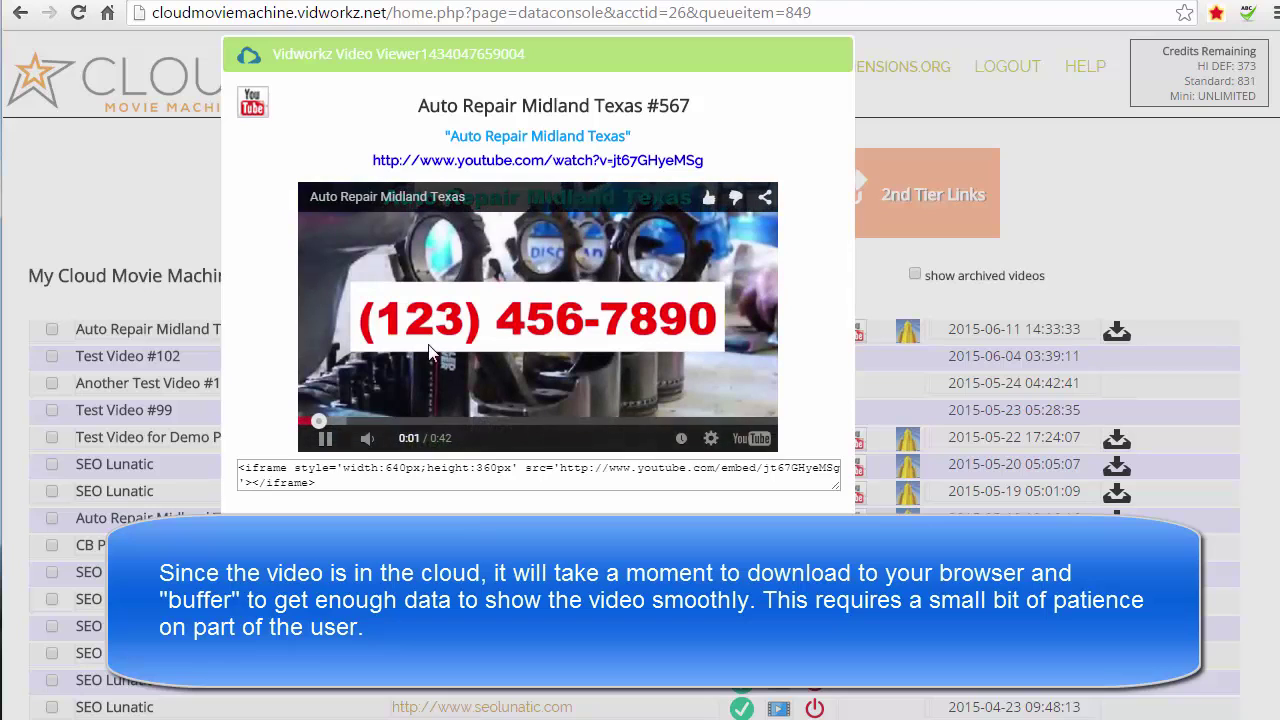
{"action": "left_click", "coordinate": [326, 440]}
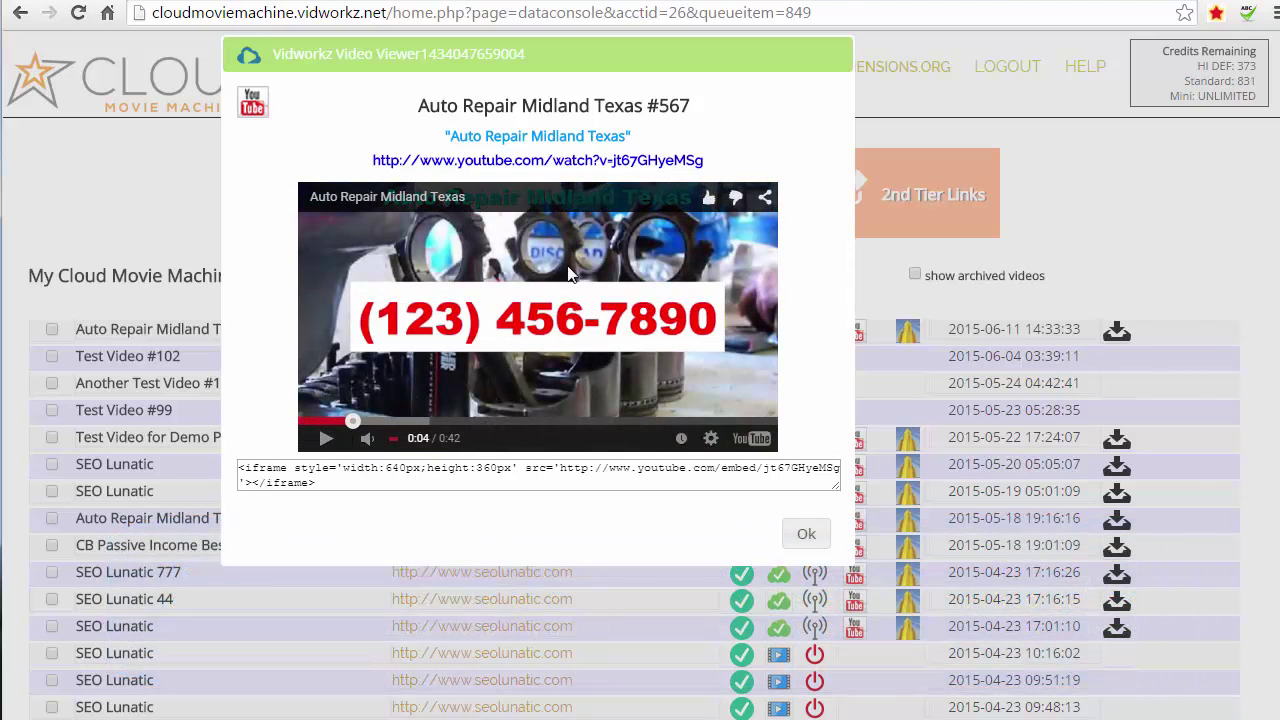
{"action": "right_click", "coordinate": [608, 165]}
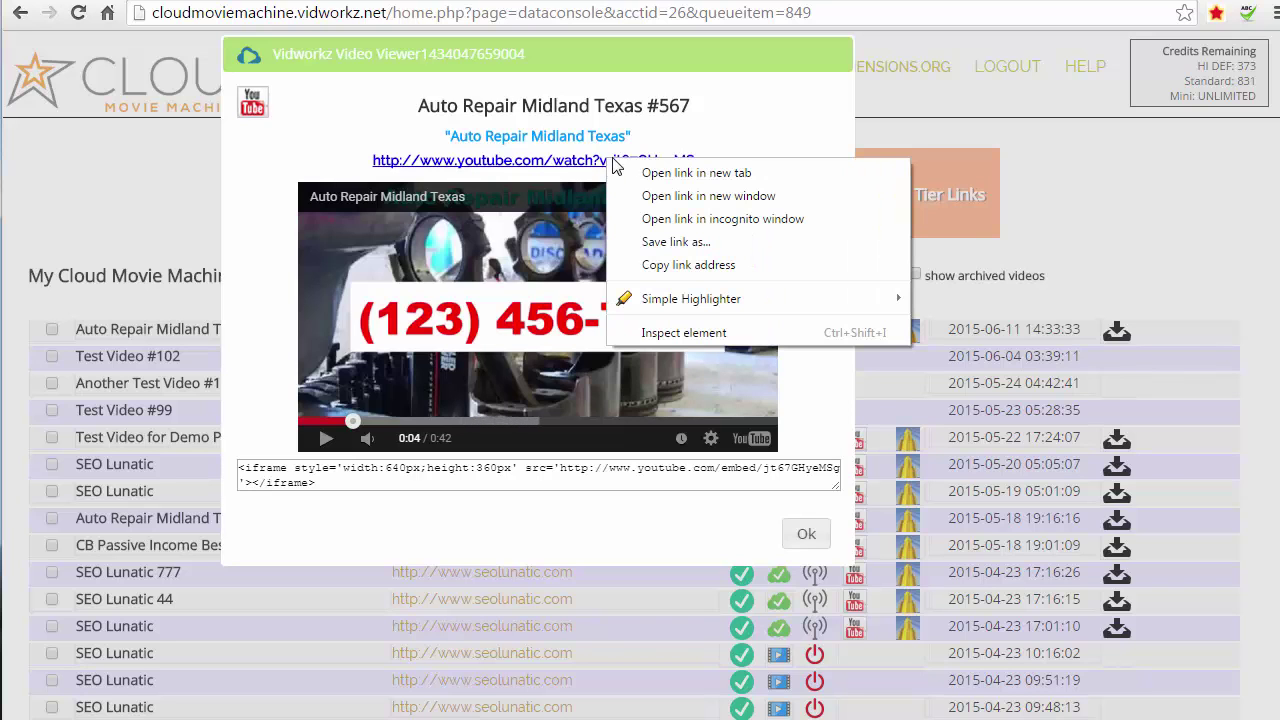
{"action": "left_click", "coordinate": [630, 174]}
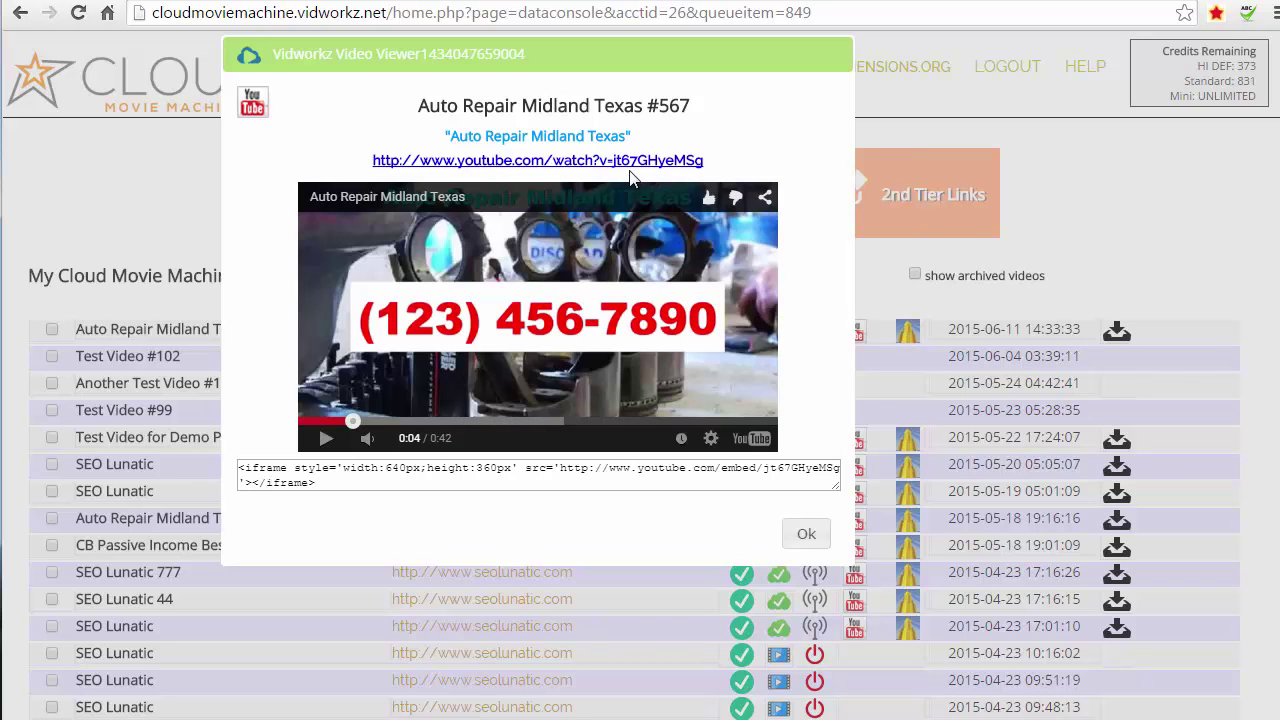
{"action": "left_click", "coordinate": [806, 534]}
- Watch the video on its YouTube tab, pause at 0:04, then close that tab
{"action": "left_click", "coordinate": [186, 1]}
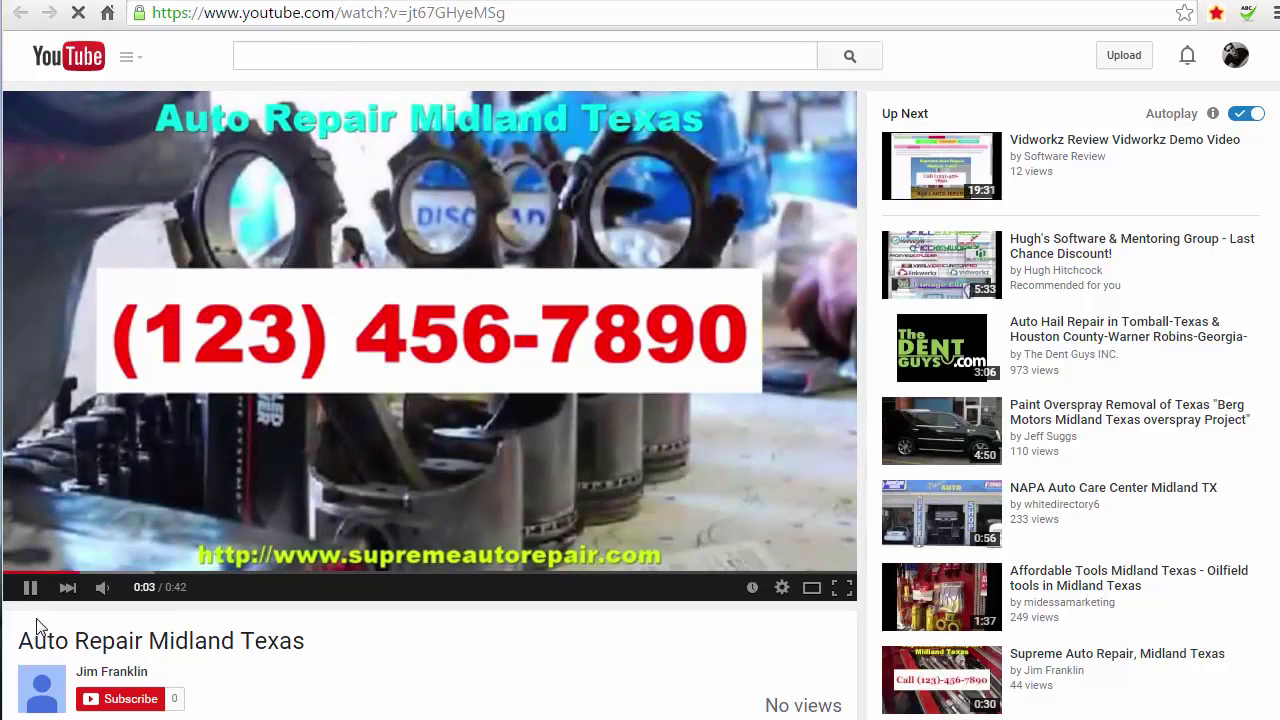
{"action": "left_click", "coordinate": [30, 587]}
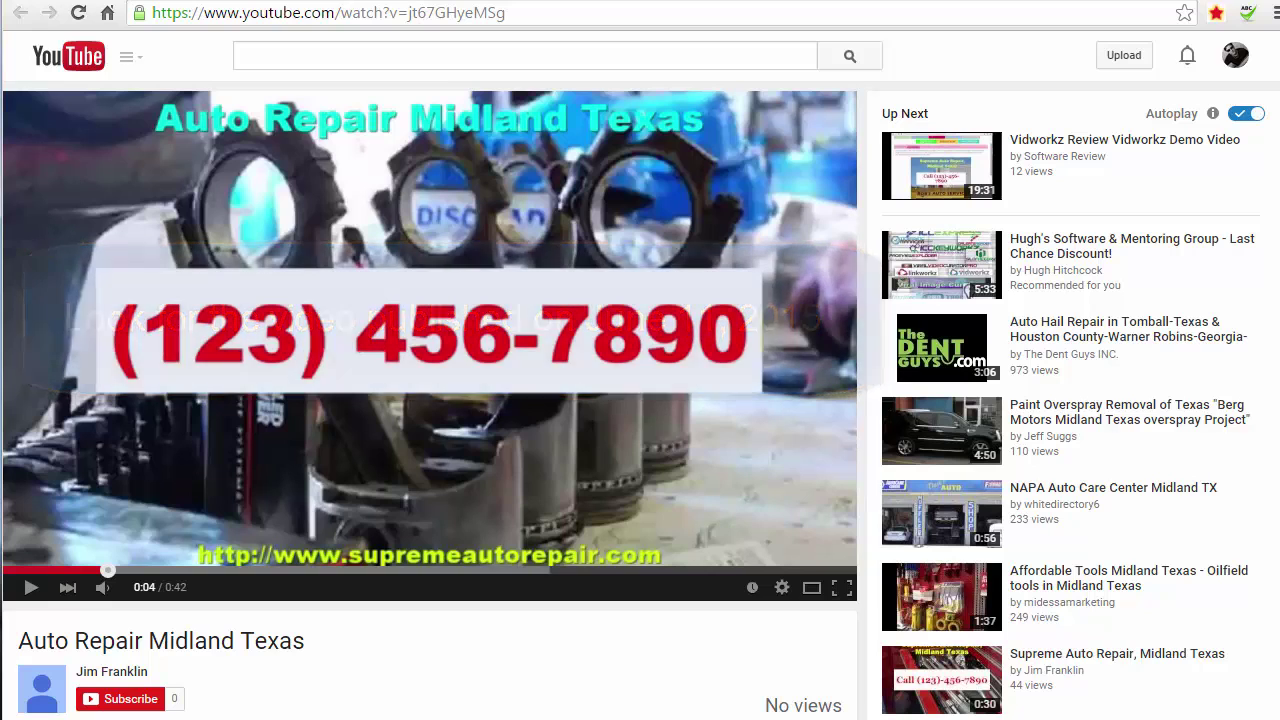
{"action": "key", "text": "ctrl+w"}
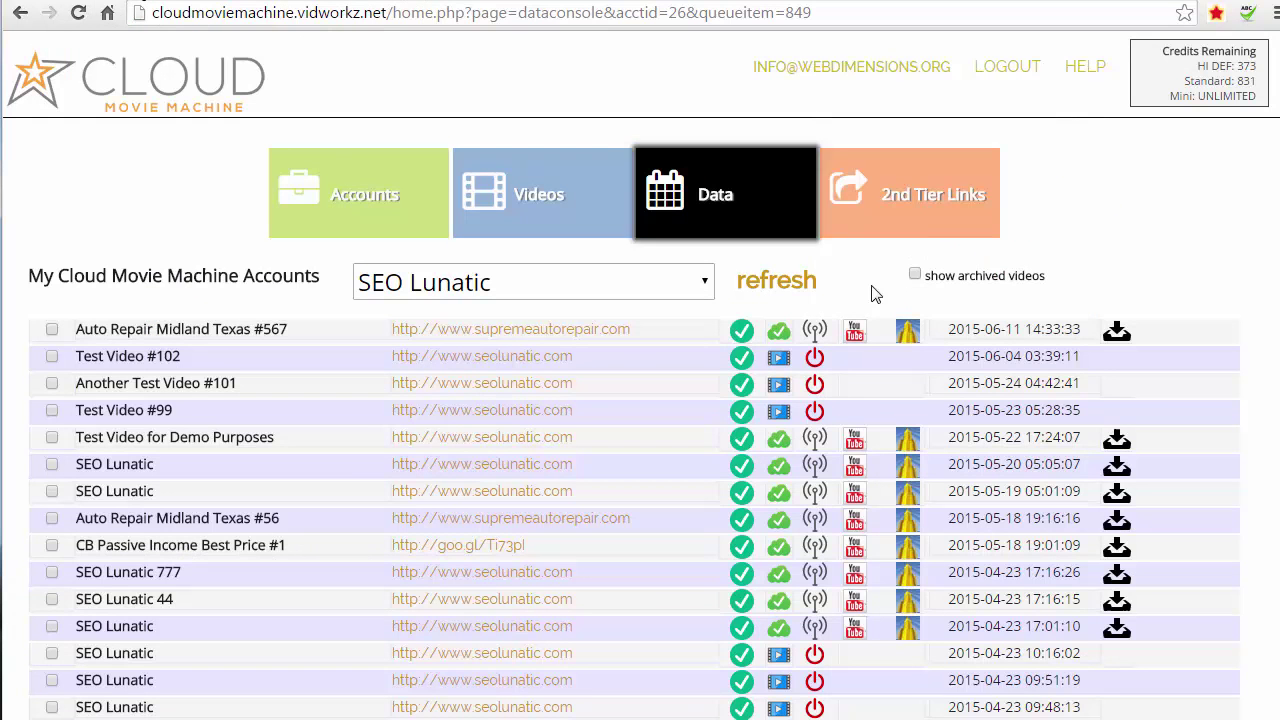
- Review the 2nd Tier Links list, then go back from it
{"action": "left_click", "coordinate": [886, 201]}
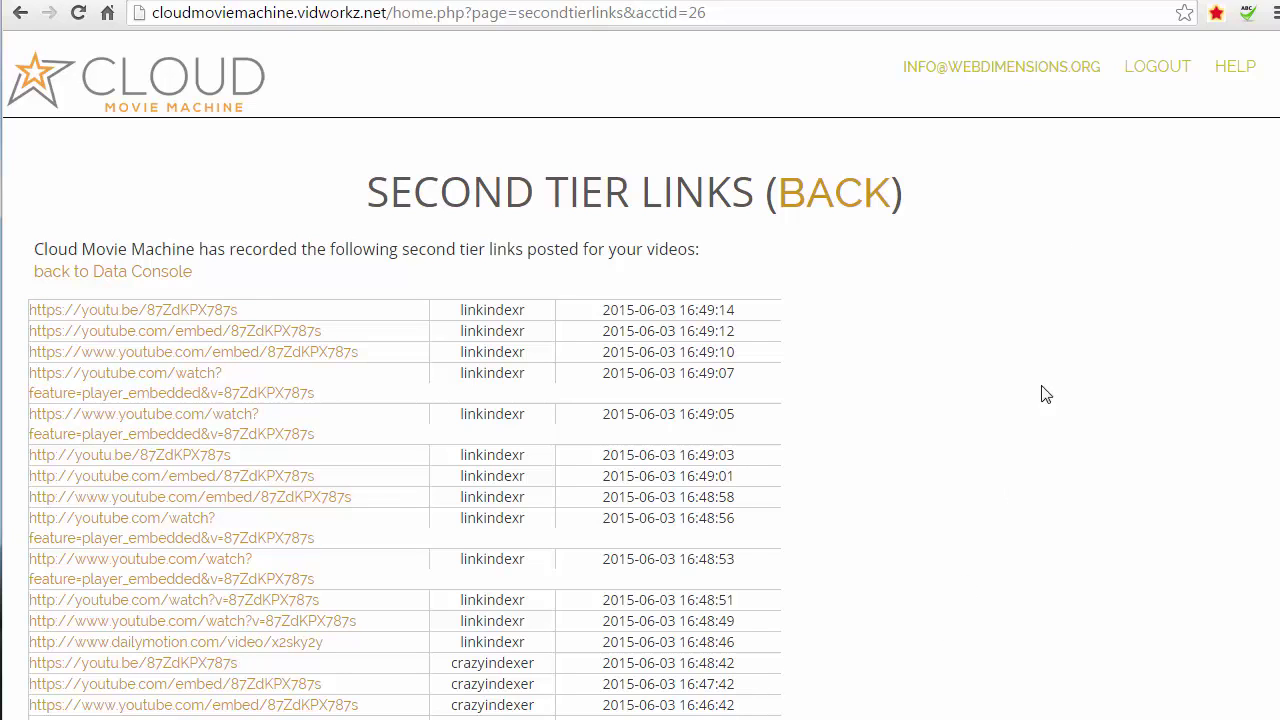
{"action": "left_click", "coordinate": [841, 208]}
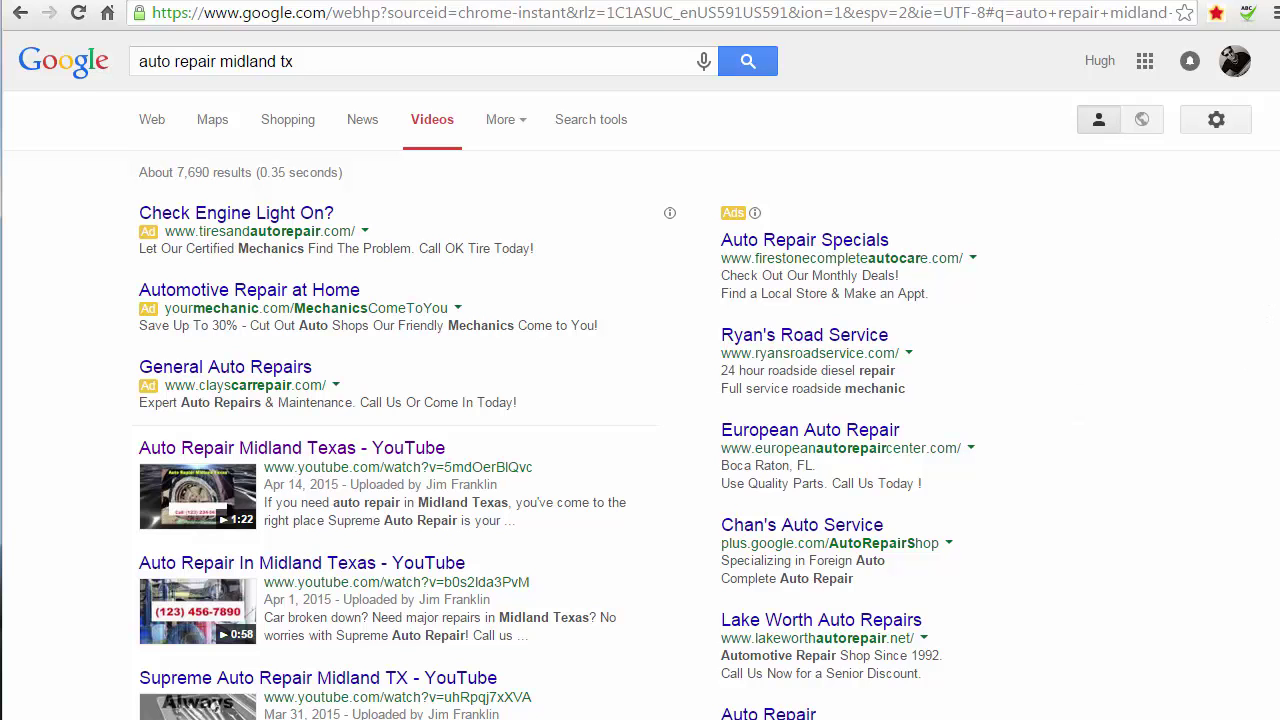
- Review the Google Videos results for 'auto repair midland tx' to check the ranking Midland Texas videos
{"action": "scroll", "coordinate": [640, 375], "scroll_direction": "down", "scroll_amount": 3}
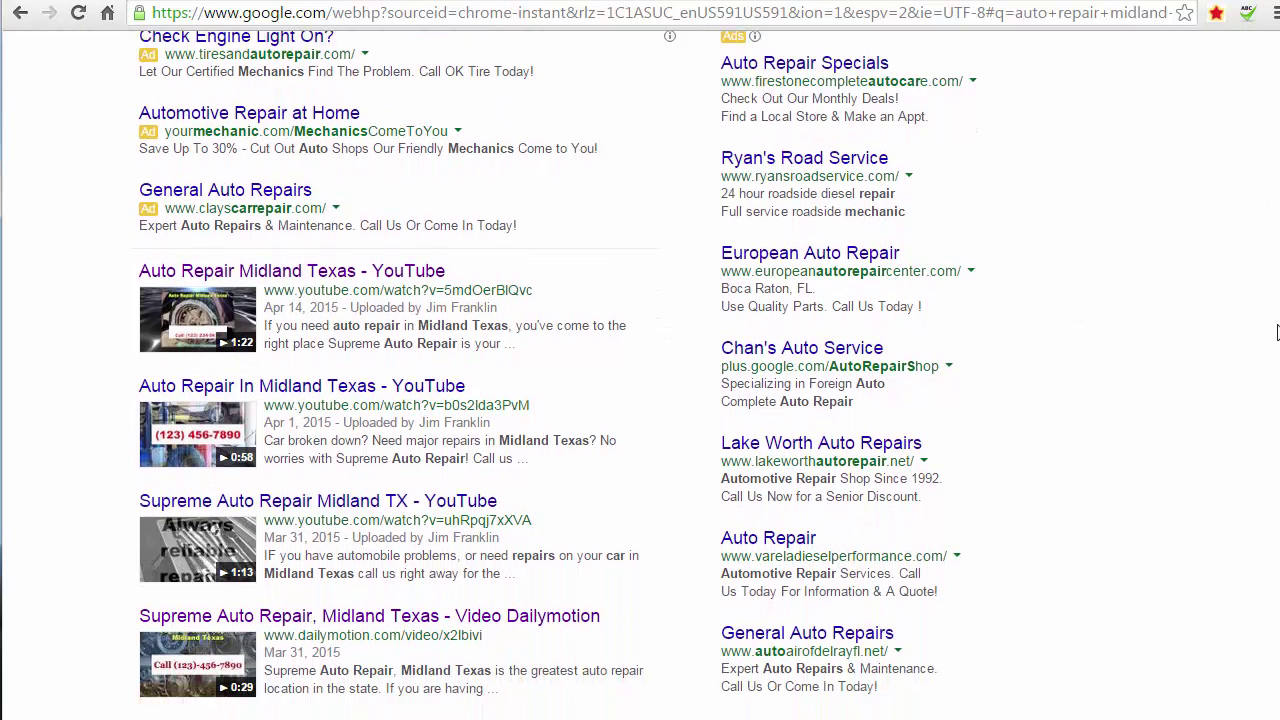
{"action": "scroll", "coordinate": [640, 375], "scroll_direction": "down", "scroll_amount": 2}
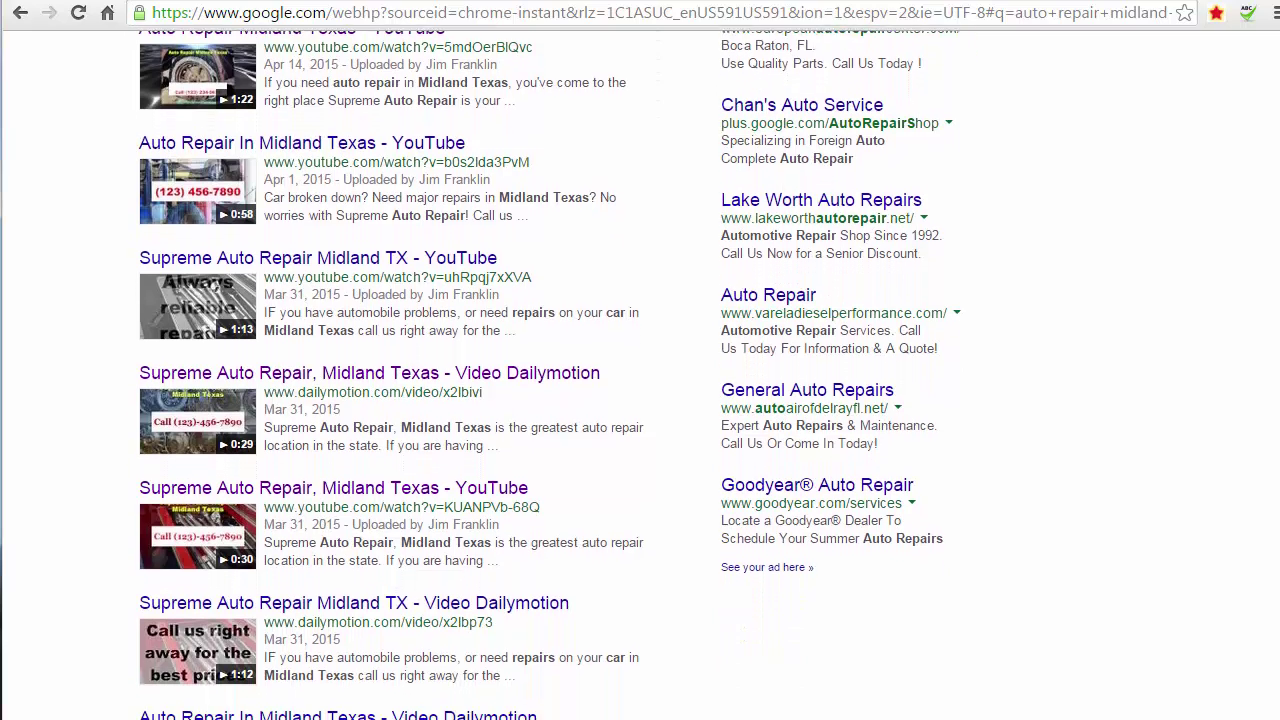
{"action": "scroll", "coordinate": [640, 375], "scroll_direction": "down", "scroll_amount": 2}
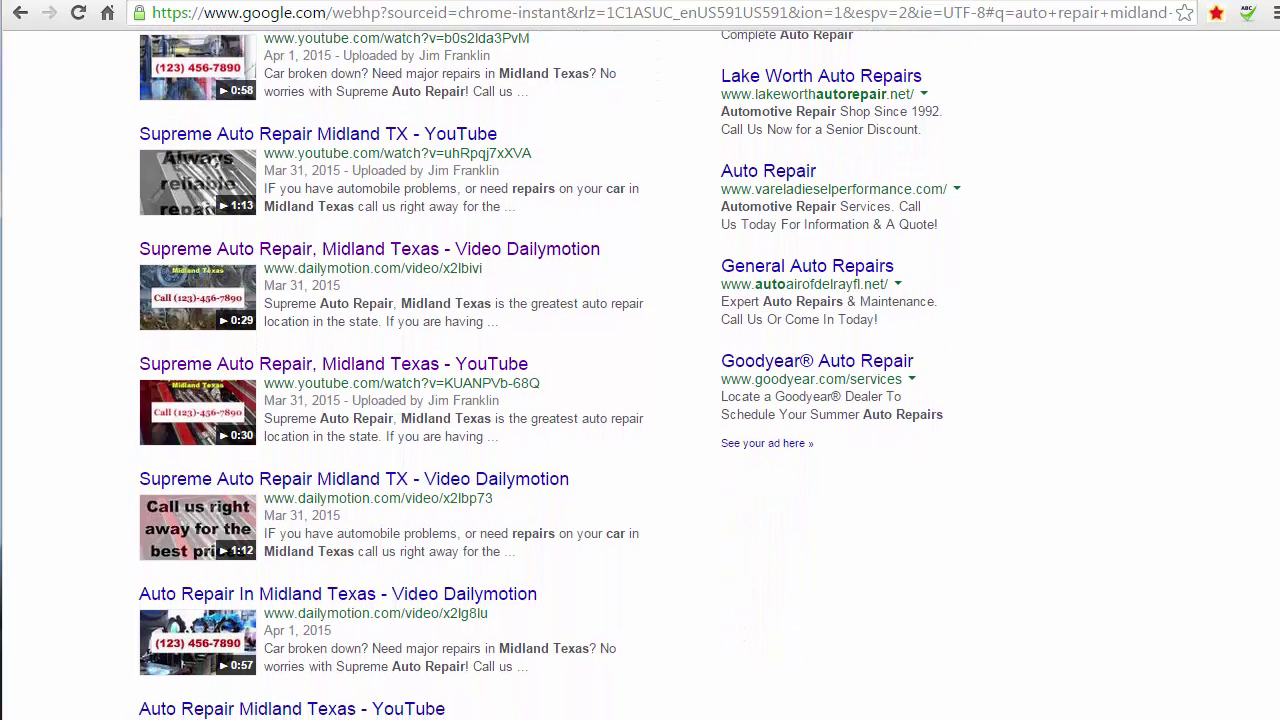
{"action": "scroll", "coordinate": [640, 375], "scroll_direction": "down", "scroll_amount": 1}
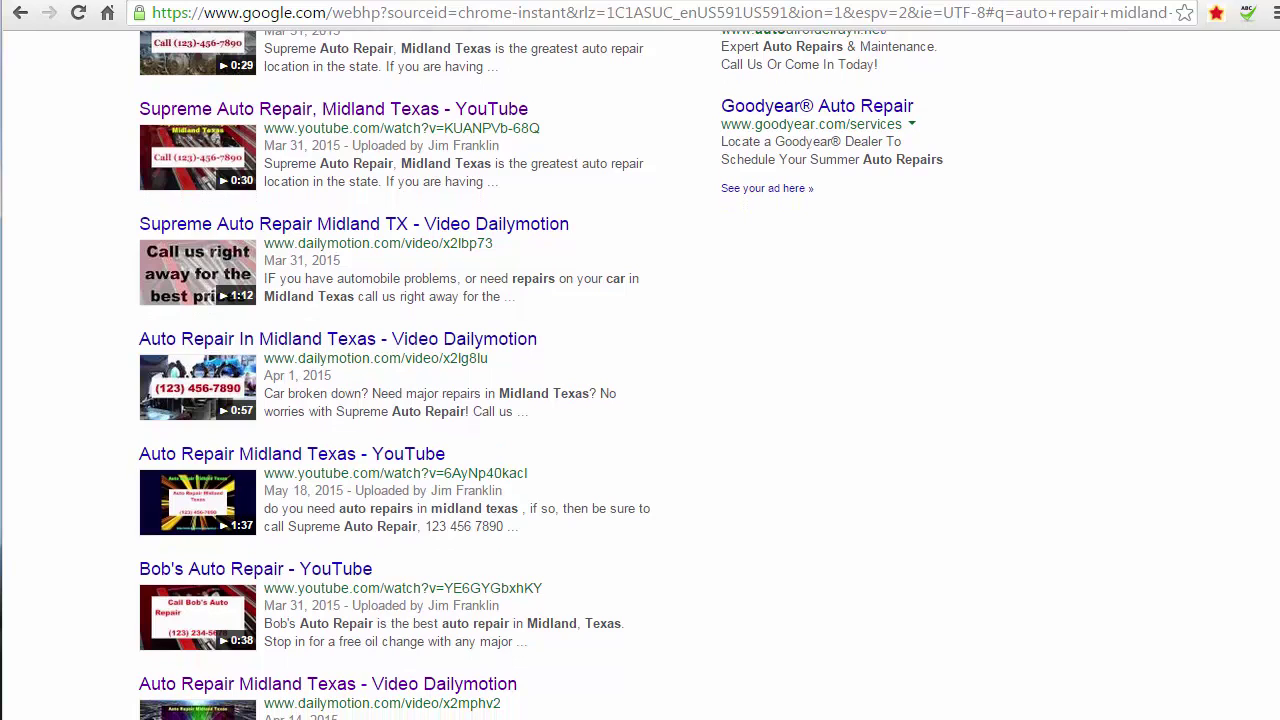
{"action": "scroll", "coordinate": [640, 375], "scroll_direction": "down", "scroll_amount": 1}
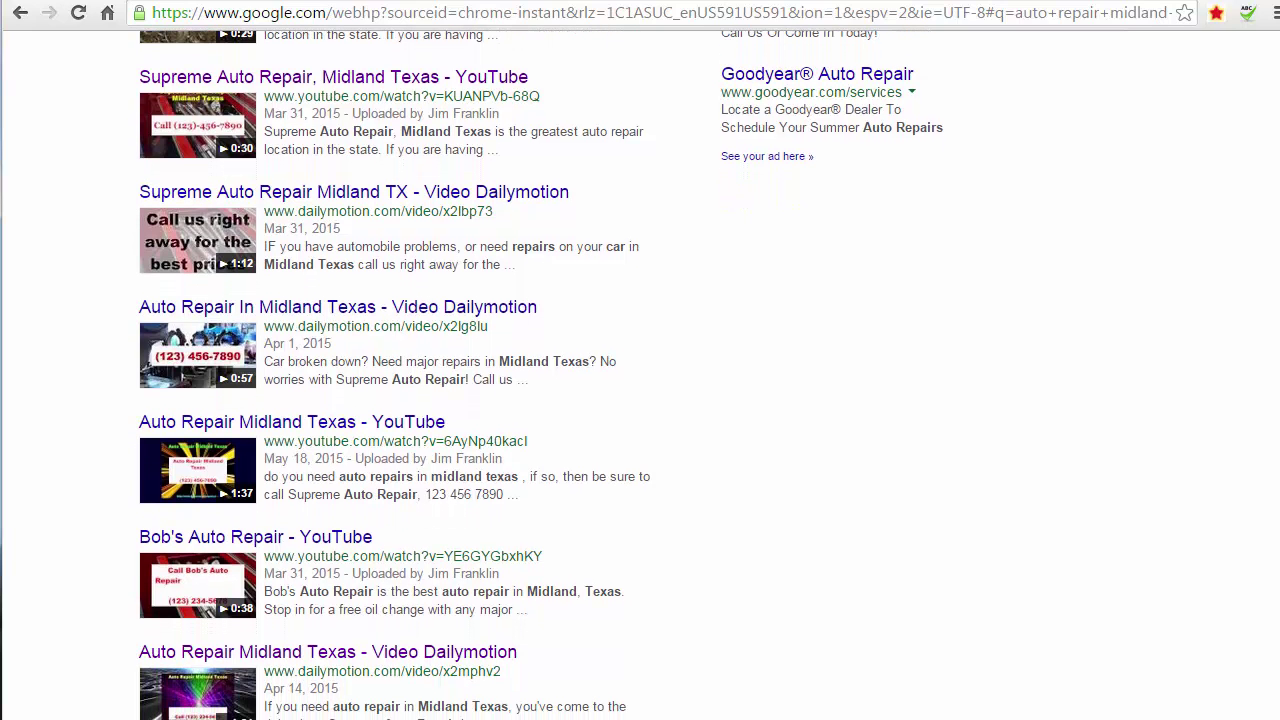
{"action": "scroll", "coordinate": [640, 375], "scroll_direction": "down", "scroll_amount": 1}
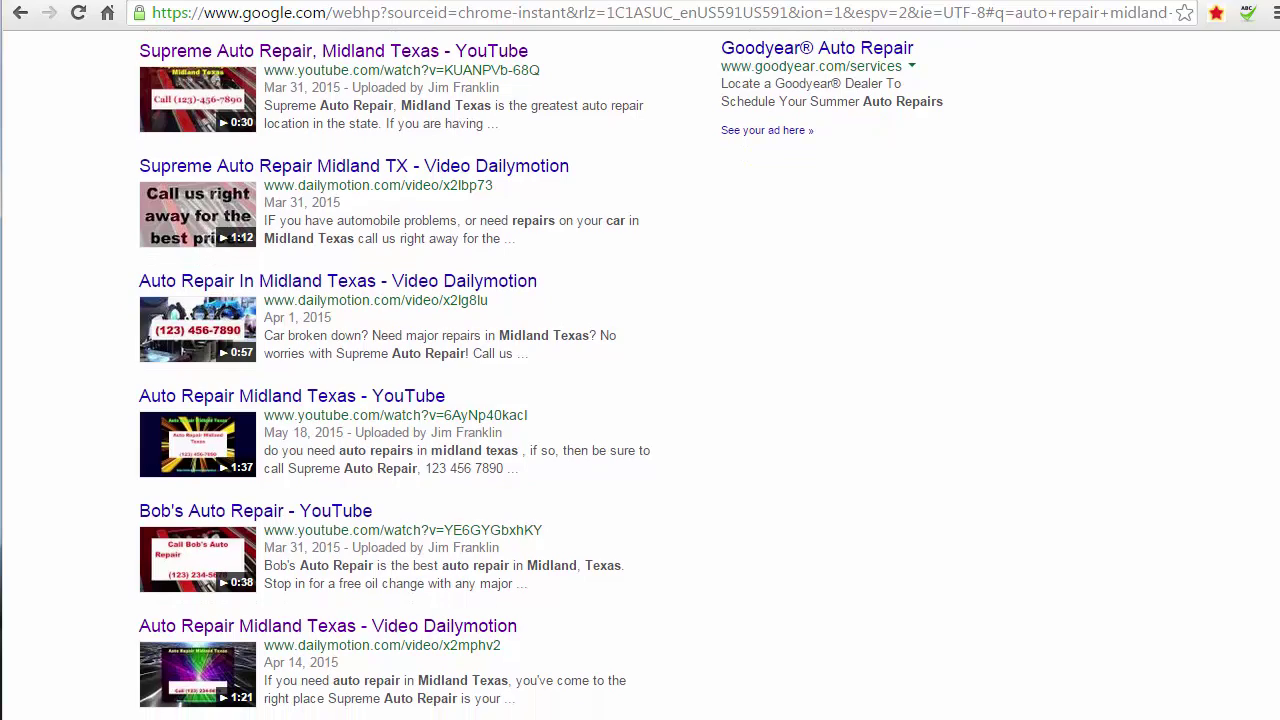
{"action": "scroll", "coordinate": [640, 375], "scroll_direction": "up", "scroll_amount": 8}
{"action": "scroll", "coordinate": [640, 375], "scroll_direction": "down", "scroll_amount": 4}
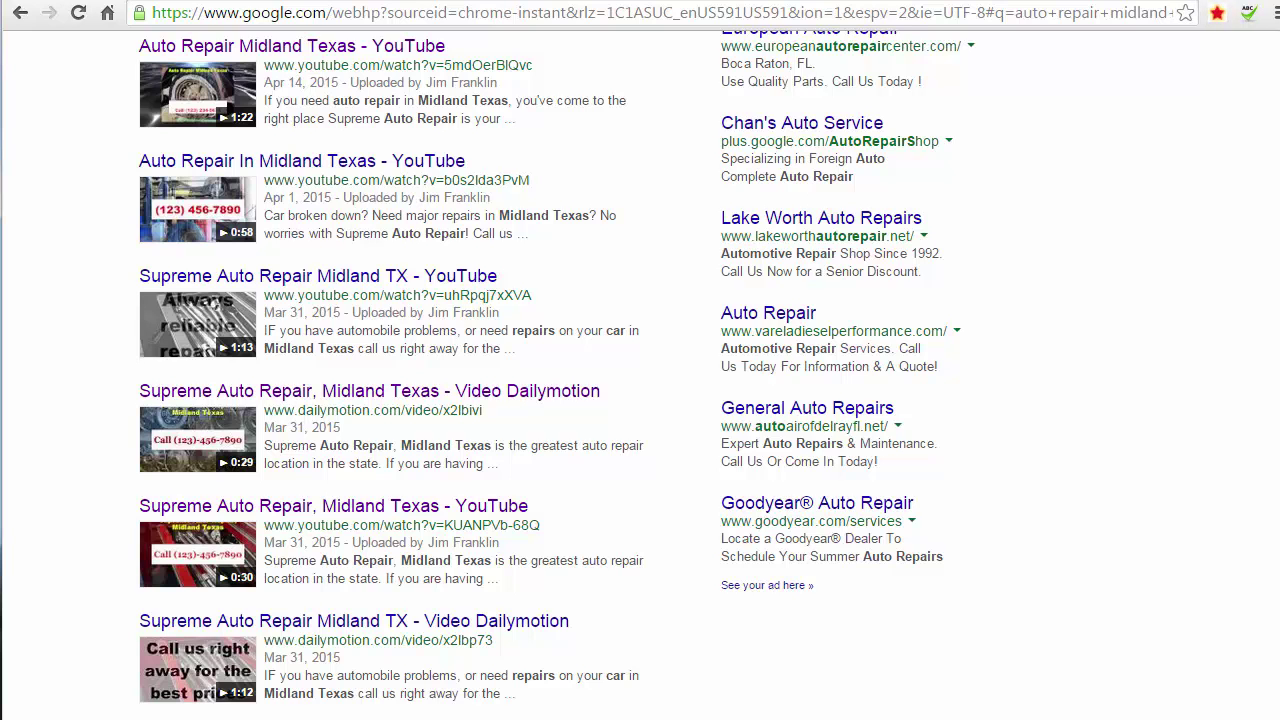
{"action": "scroll", "coordinate": [550, 375], "scroll_direction": "up", "scroll_amount": 1}
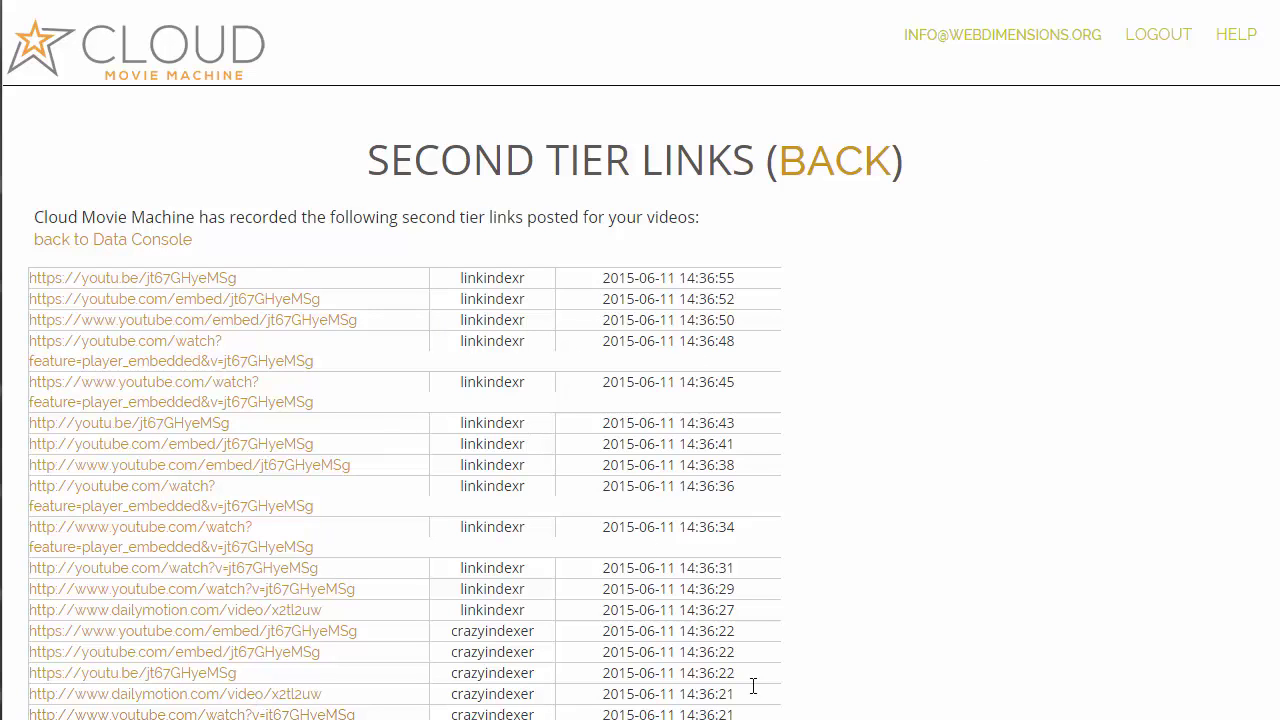
- Check the new video's linkindexr, crazyindexer and syndwire entries in the Second Tier Links table
{"action": "scroll", "coordinate": [405, 400], "scroll_direction": "down", "scroll_amount": 3}
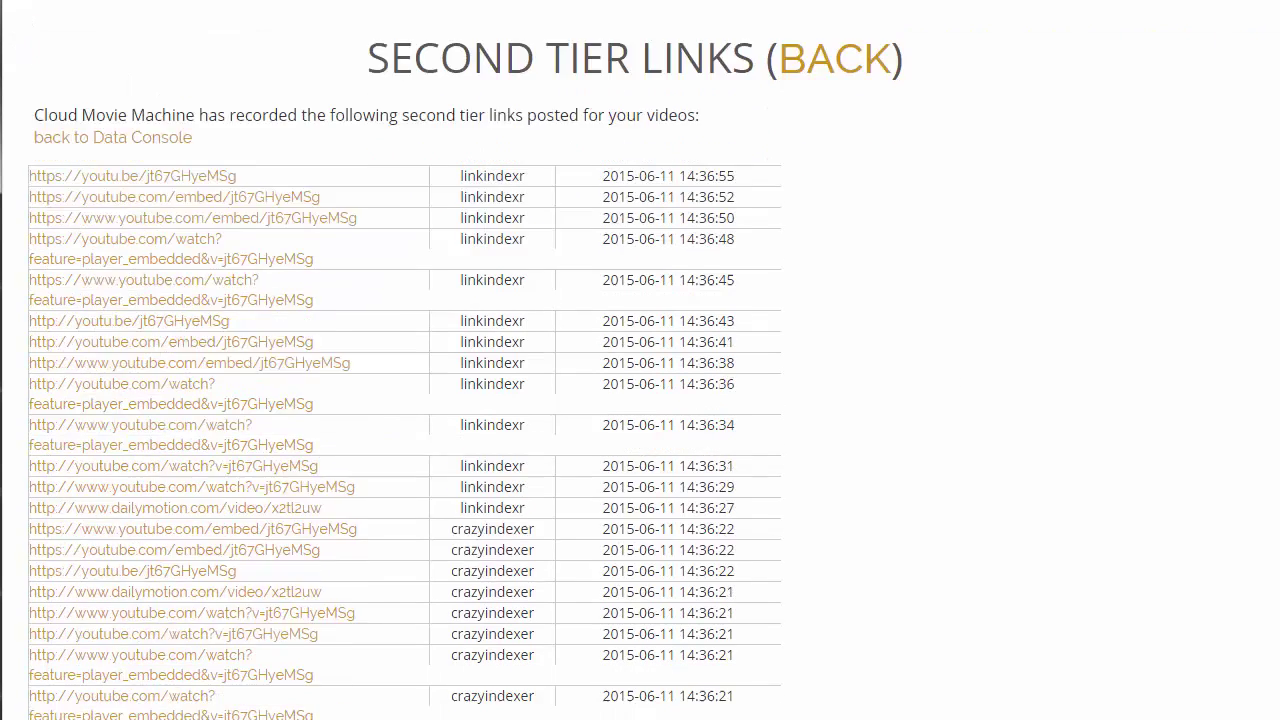
{"action": "scroll", "coordinate": [405, 400], "scroll_direction": "up", "scroll_amount": 3}
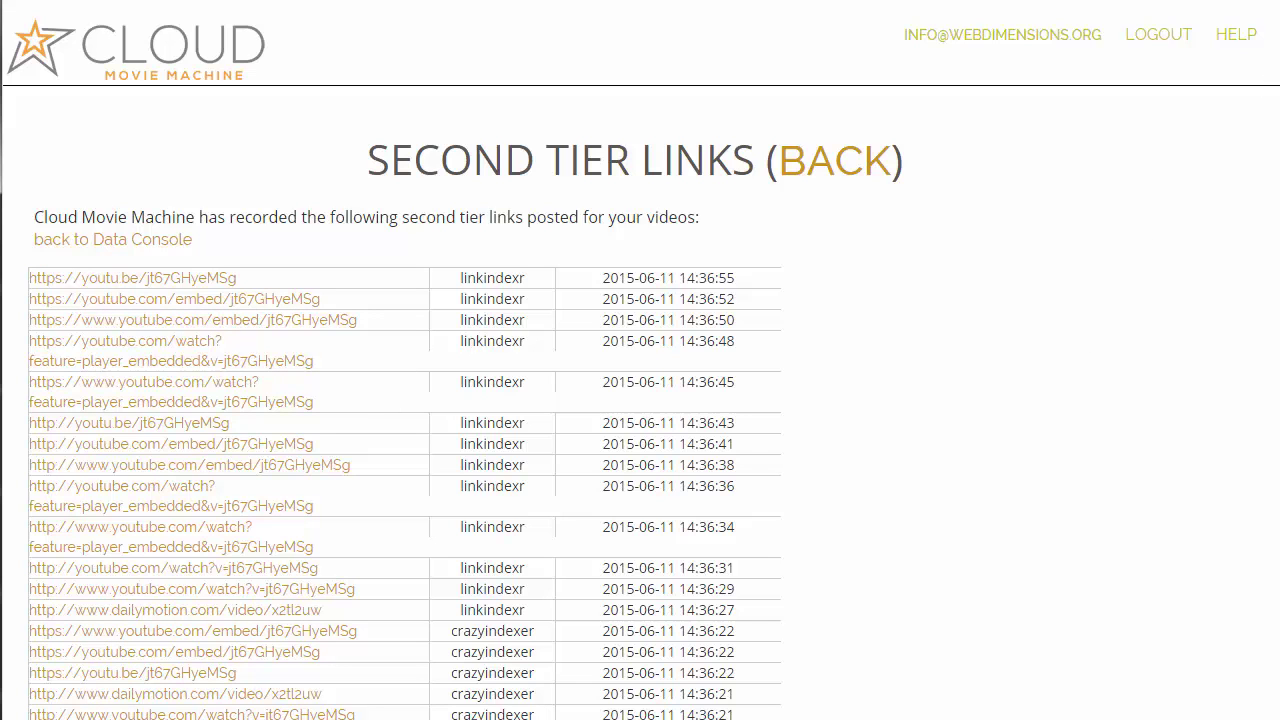
{"action": "scroll", "coordinate": [640, 400], "scroll_direction": "down", "scroll_amount": 3}
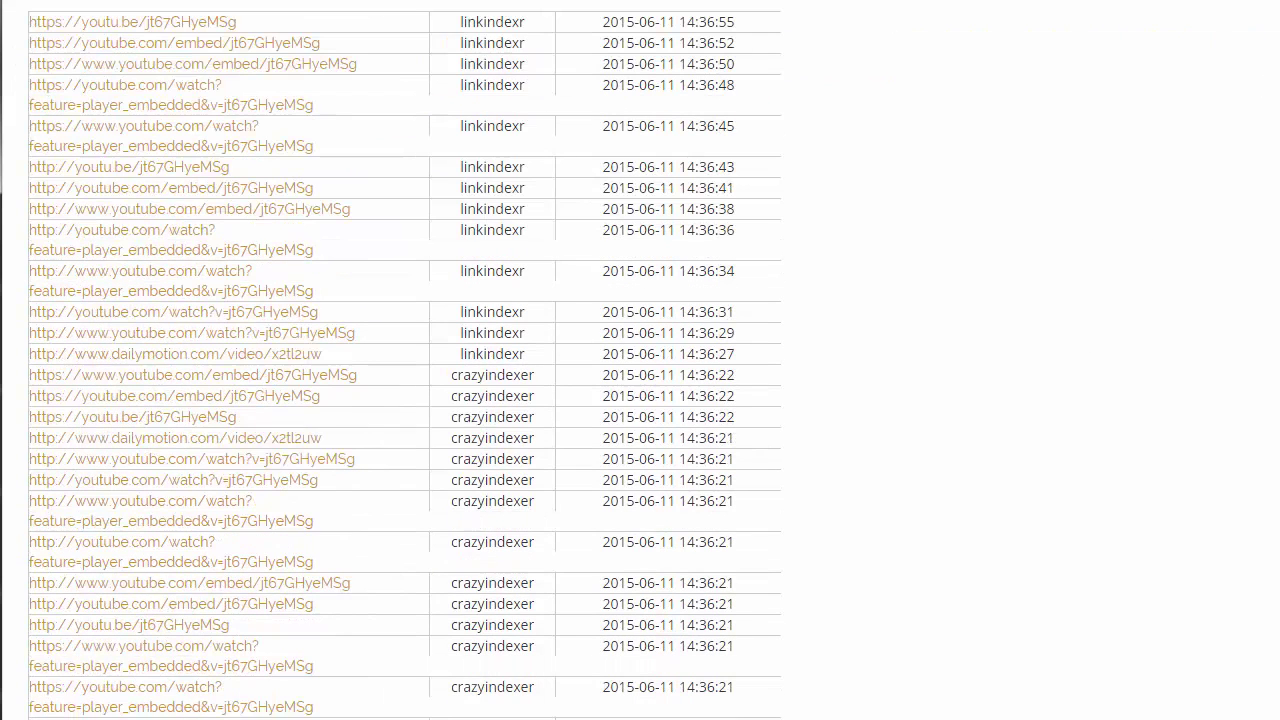
{"action": "scroll", "coordinate": [405, 360], "scroll_direction": "down", "scroll_amount": 10}
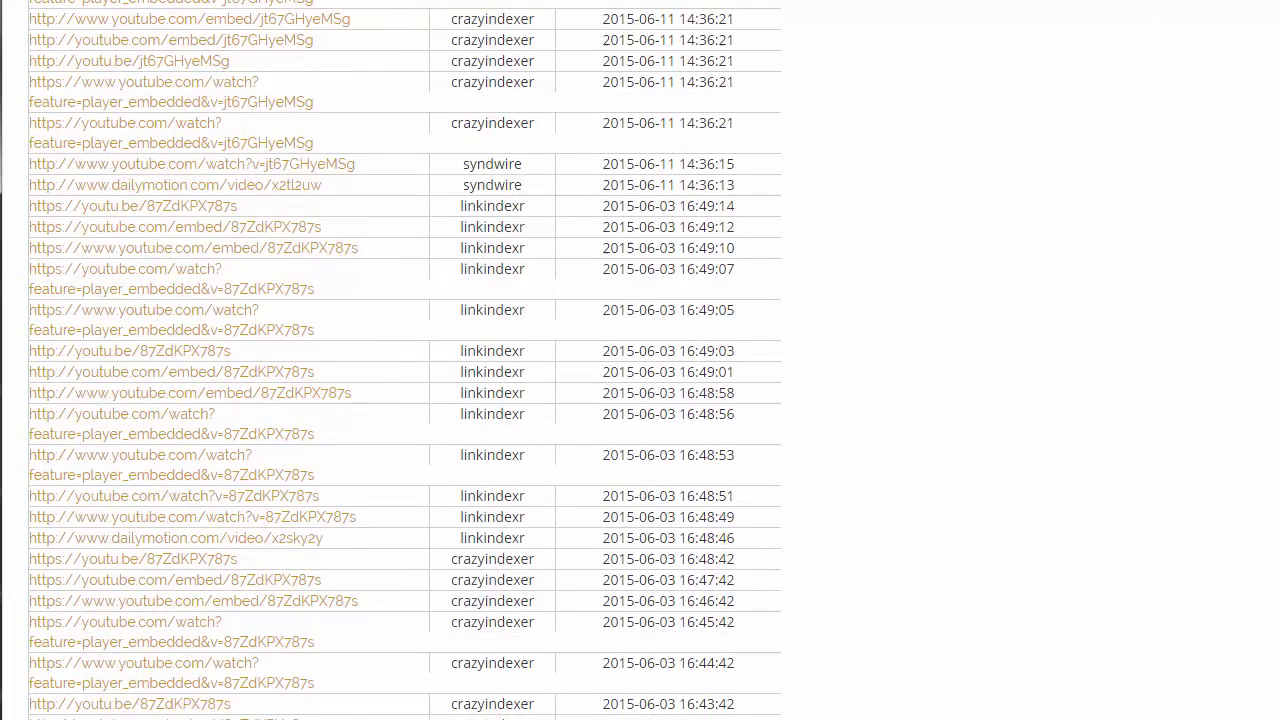
{"action": "scroll", "coordinate": [405, 360], "scroll_direction": "up", "scroll_amount": 15}
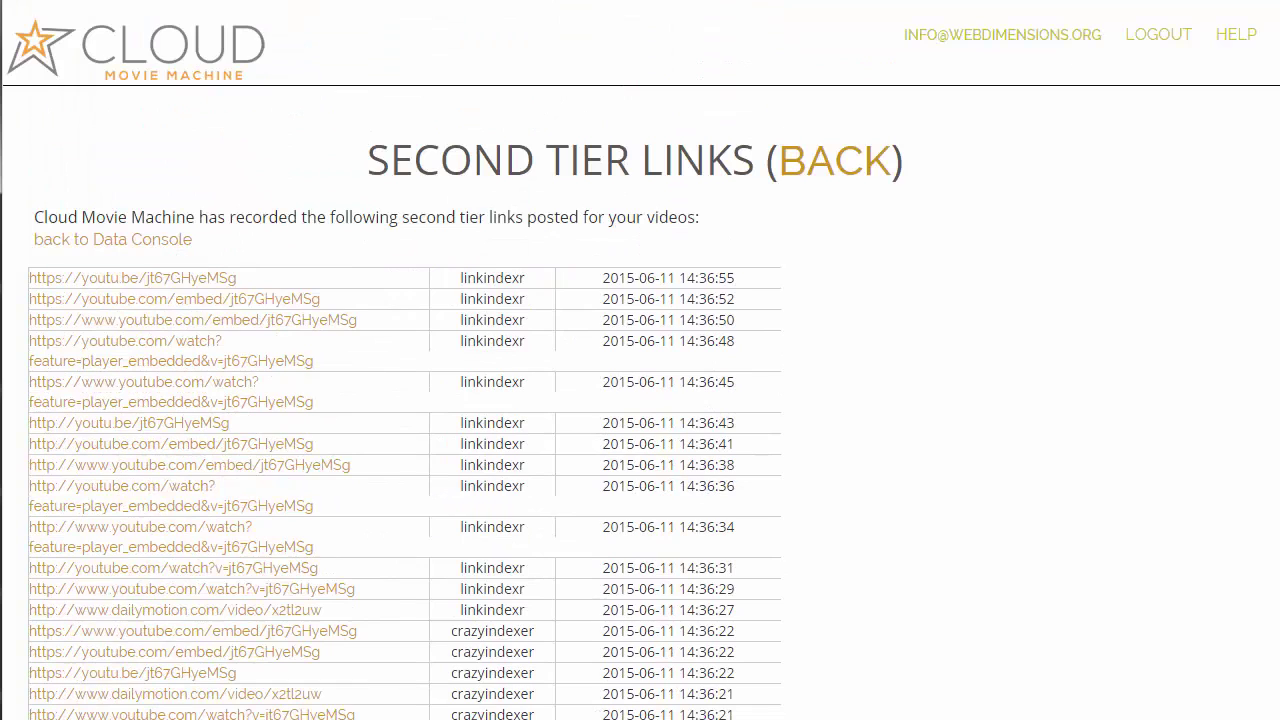
{"action": "scroll", "coordinate": [405, 400], "scroll_direction": "down", "scroll_amount": 5}
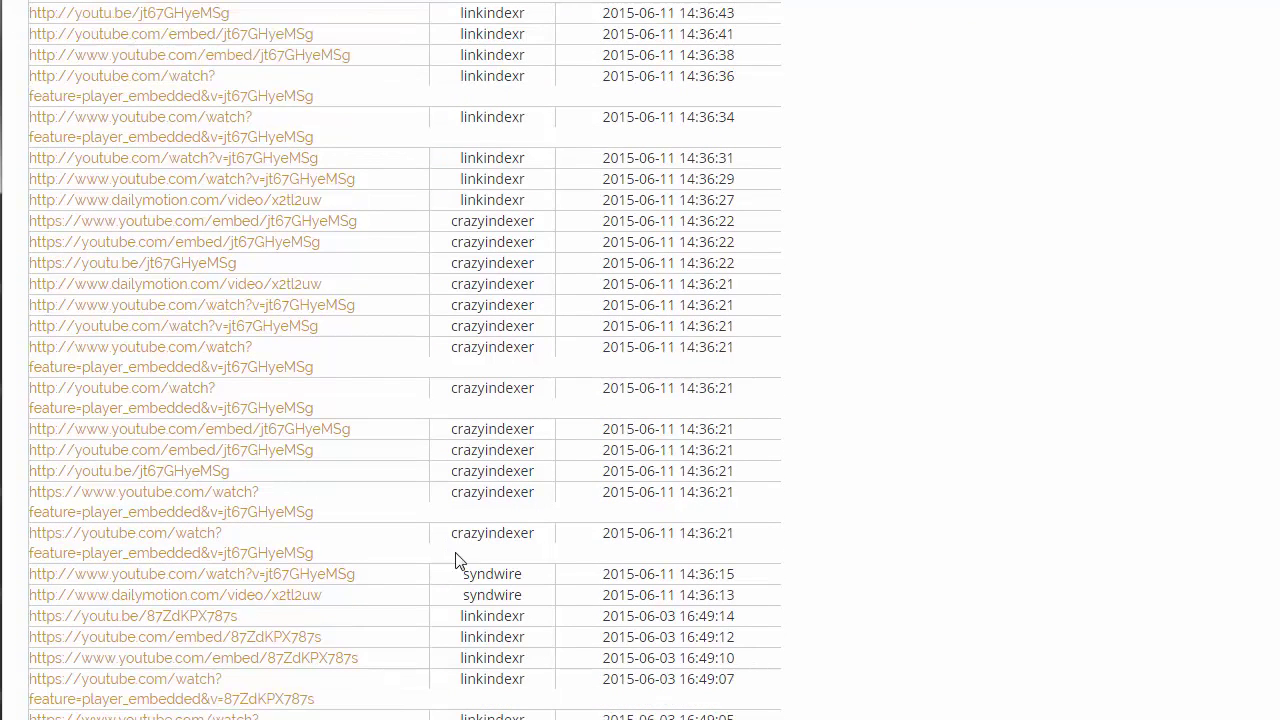
{"action": "left_click_drag", "start_coordinate": [527, 597], "coordinate": [485, 597]}
{"action": "scroll", "coordinate": [405, 400], "scroll_direction": "up", "scroll_amount": 4}
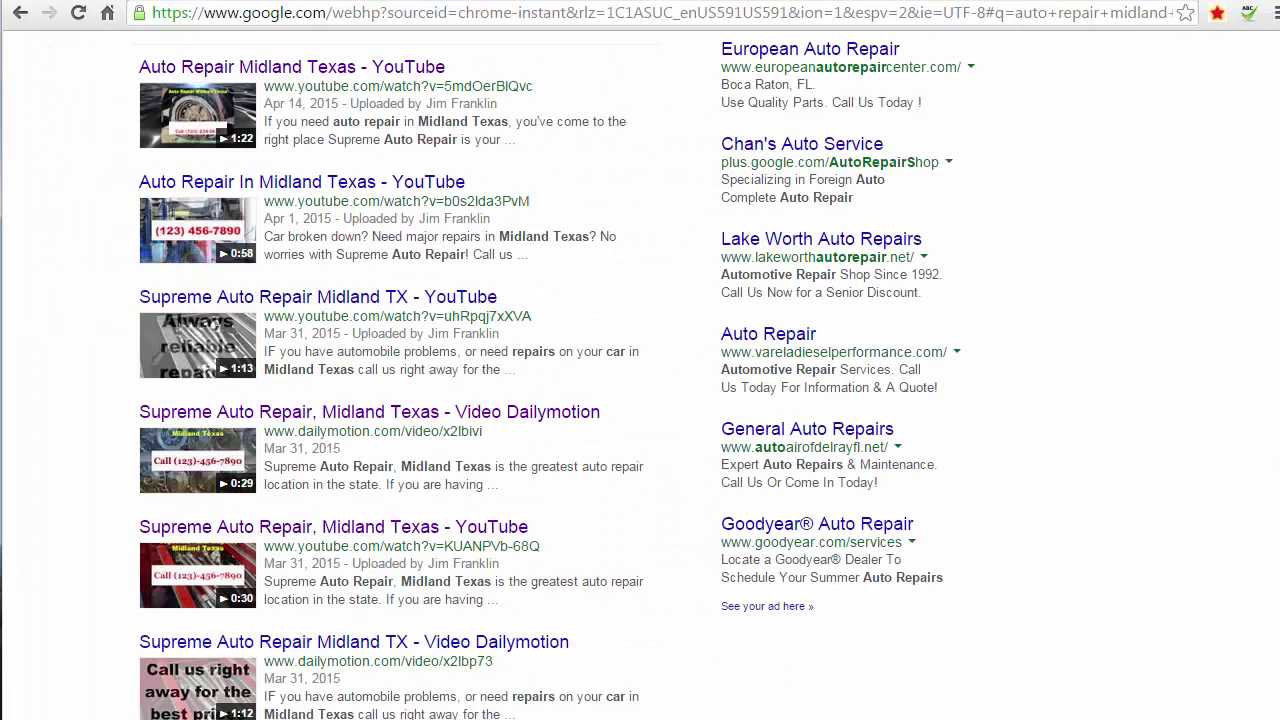